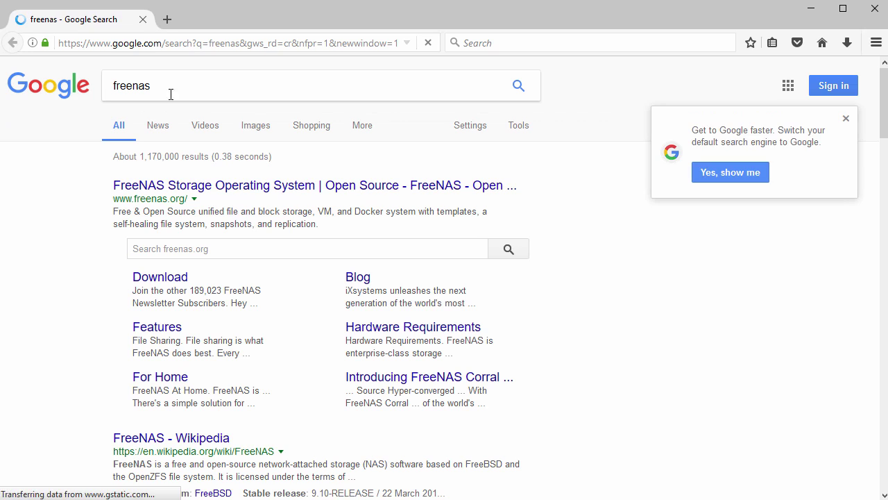
- Open the 'FreeNAS Storage Operating System' Google result and scroll through the freenas.org homepage
left_click_drag(114, 186, 527, 194)
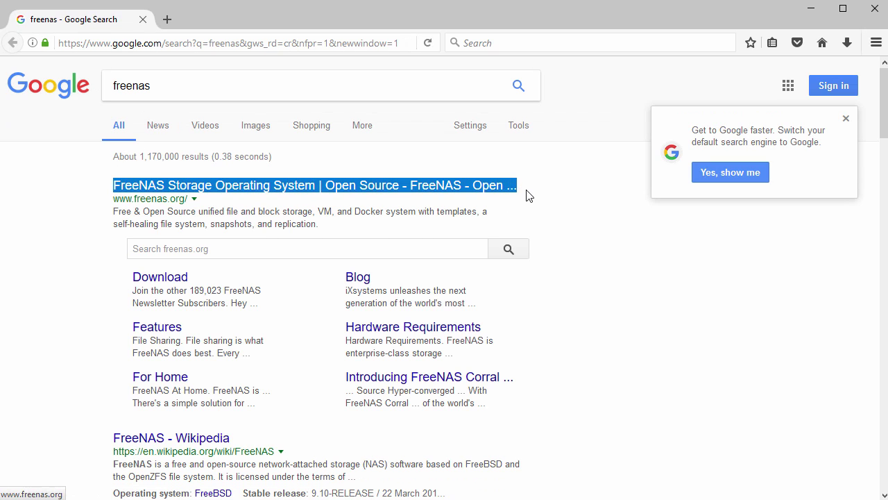
left_click(260, 190)
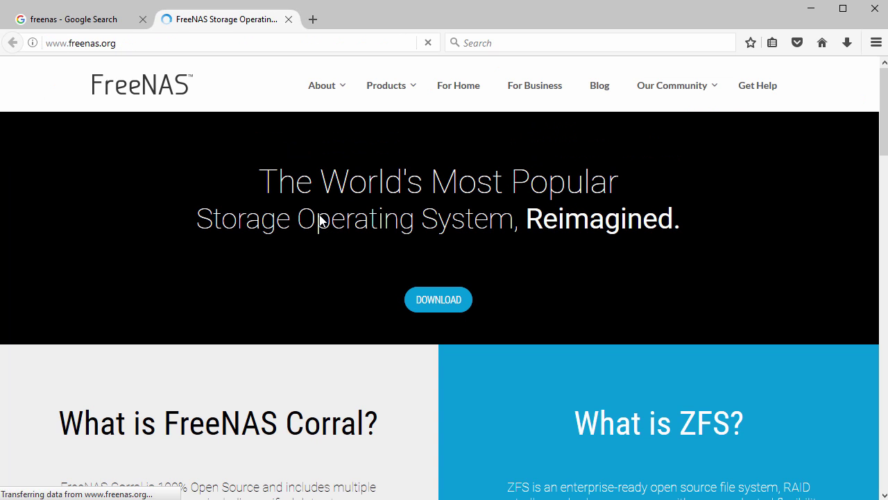
scroll(320, 219, "down", 3)
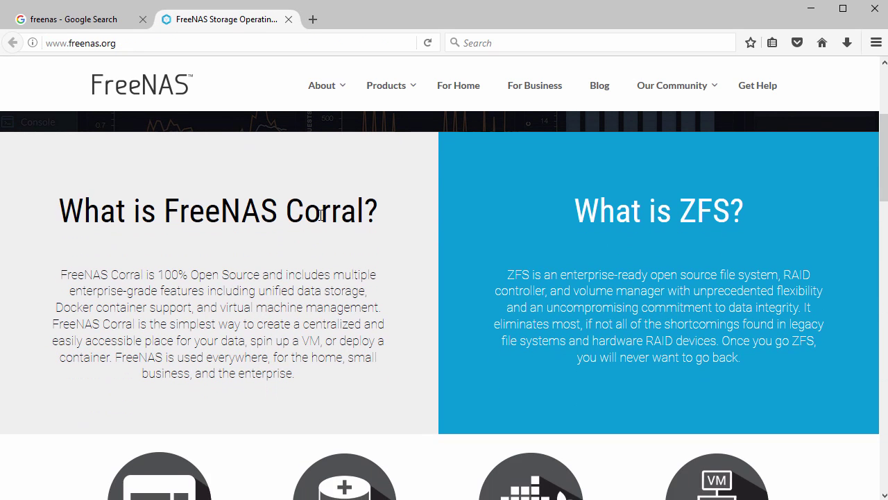
scroll(321, 216, "down", 3)
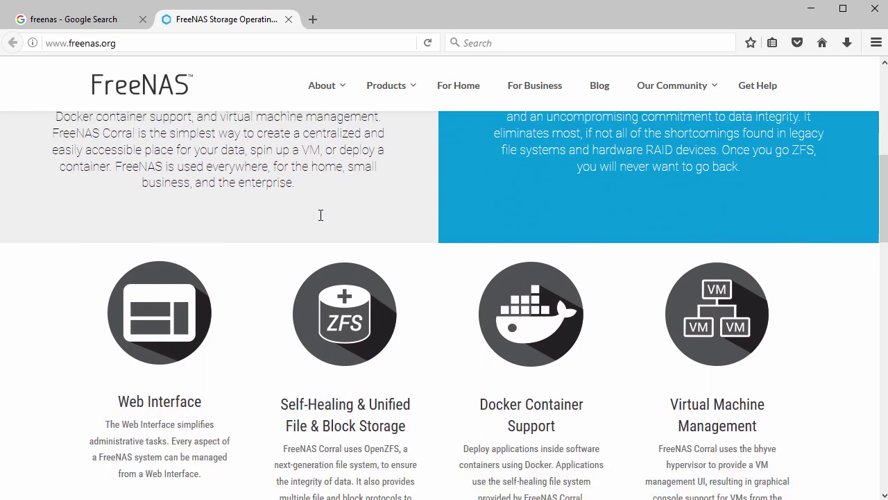
scroll(321, 215, "down", 5)
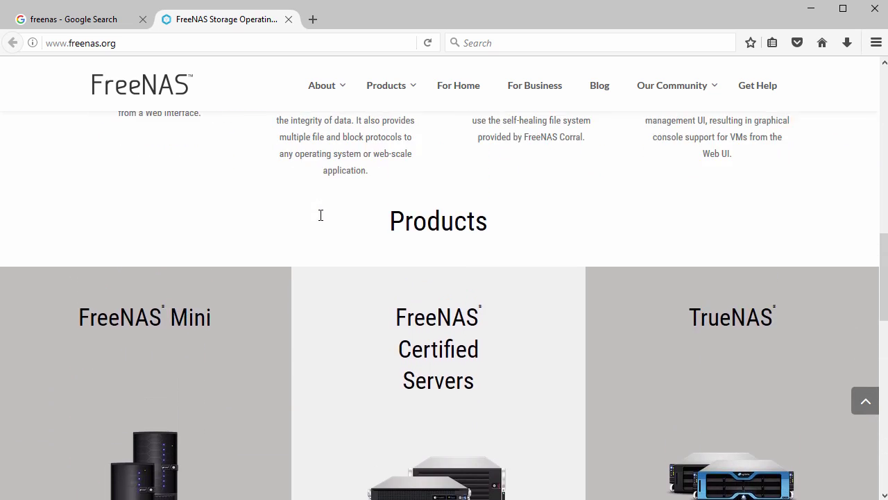
scroll(321, 215, "up", 8)
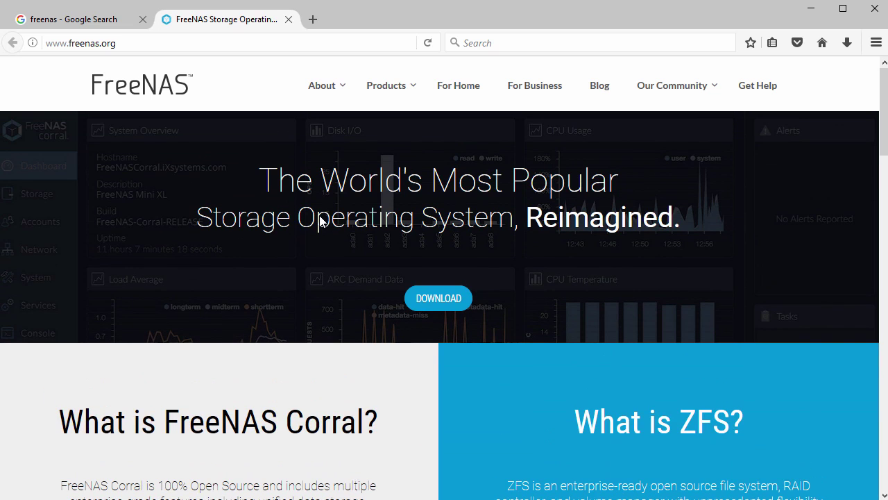
- Go to DOWNLOAD and decline the newsletter signup to reach the download page
left_click(438, 301)
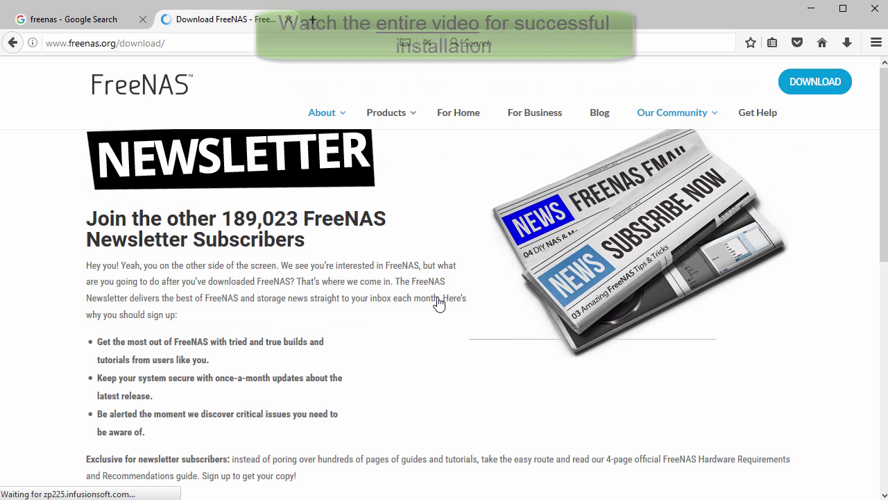
scroll(438, 297, "down", 5)
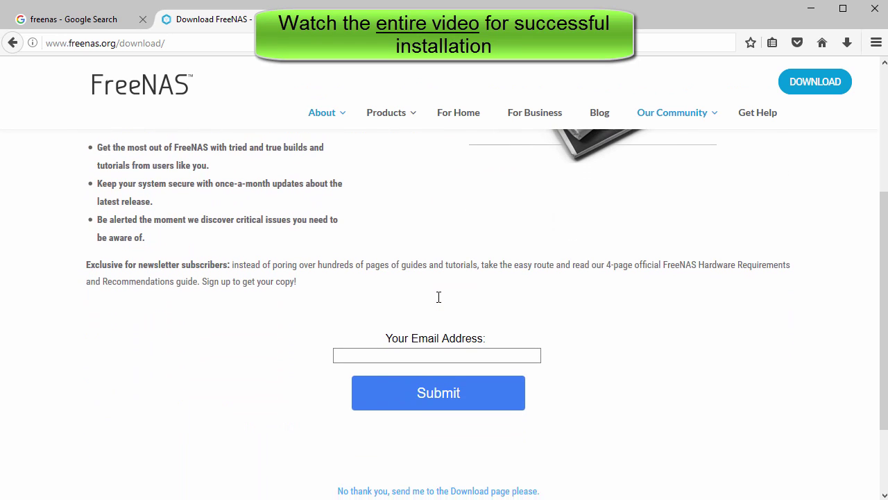
left_click_drag(330, 390, 522, 396)
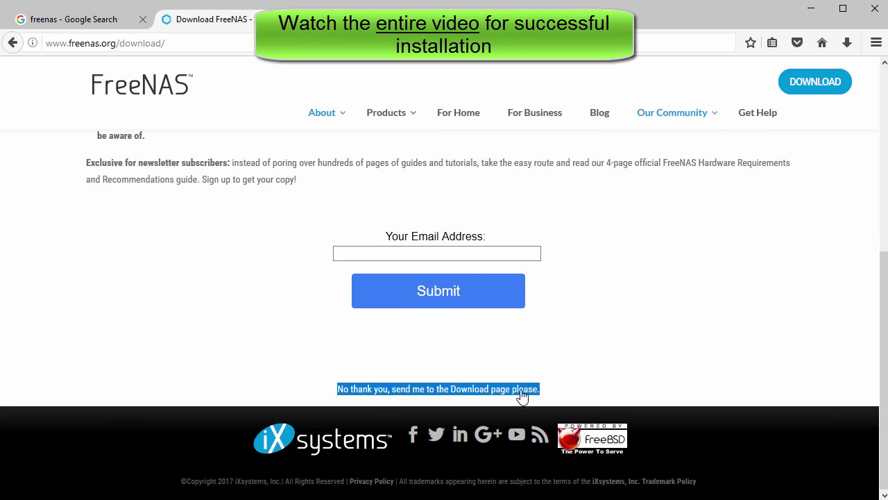
left_click(438, 395)
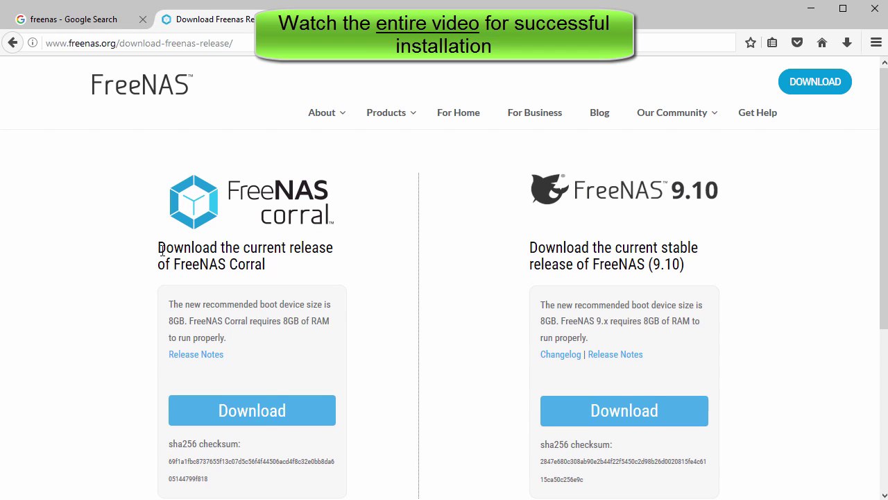
- Highlight the FreeNAS Corral download heading and its boot device and RAM requirements
left_click_drag(166, 248, 278, 274)
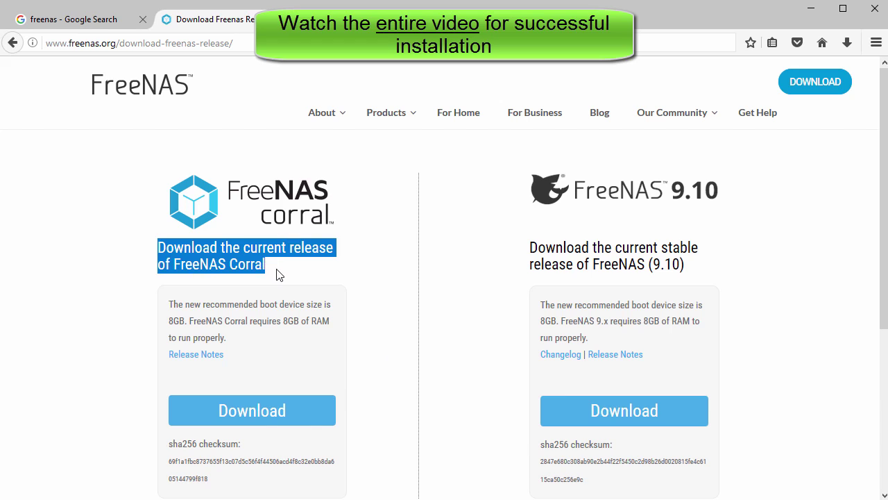
left_click(287, 273)
left_click_drag(169, 309, 264, 345)
left_click(265, 345)
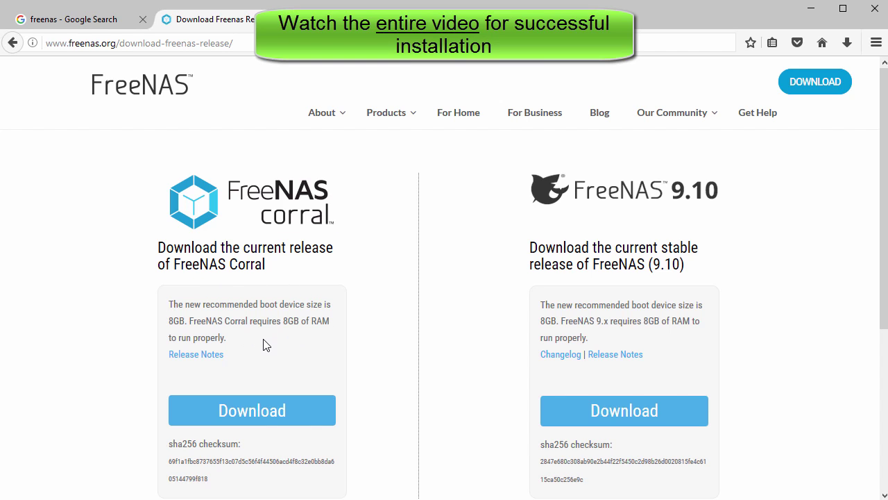
- Download the FreeNAS Corral ISO but keep the existing FreeNAS-Corral-RELEASE.iso instead of replacing it
left_click(258, 410)
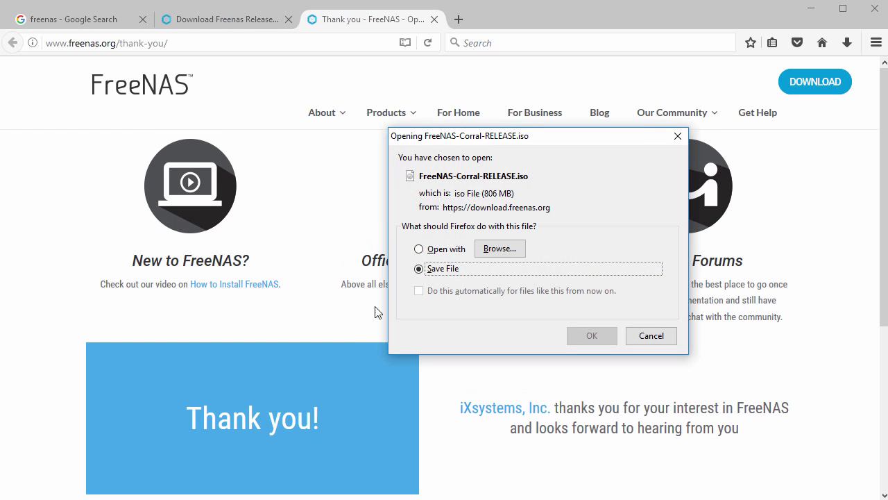
left_click(590, 336)
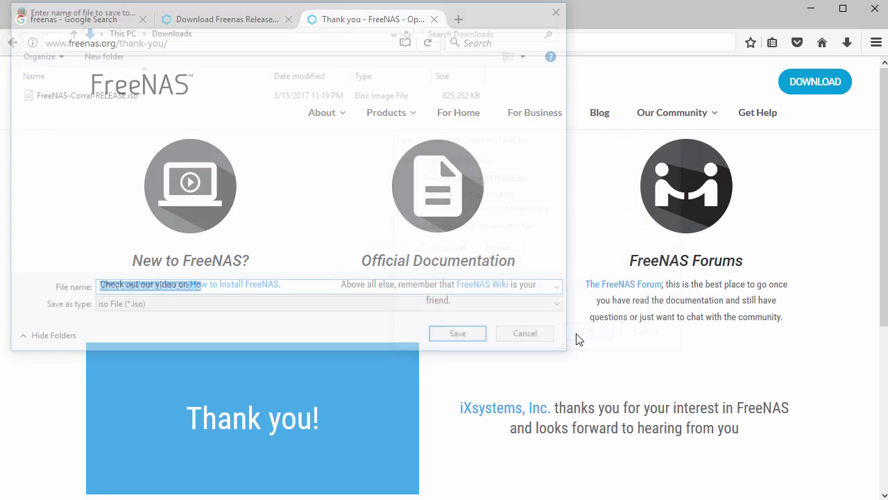
left_click(449, 340)
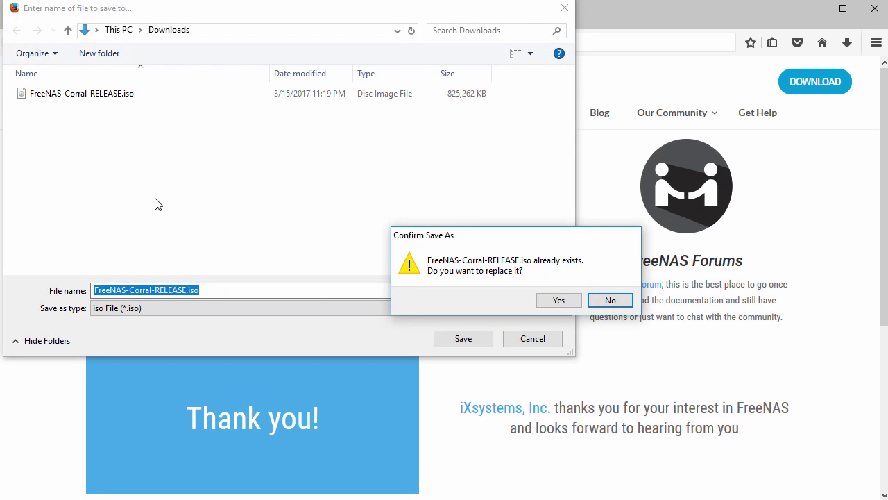
left_click(611, 300)
left_click(542, 341)
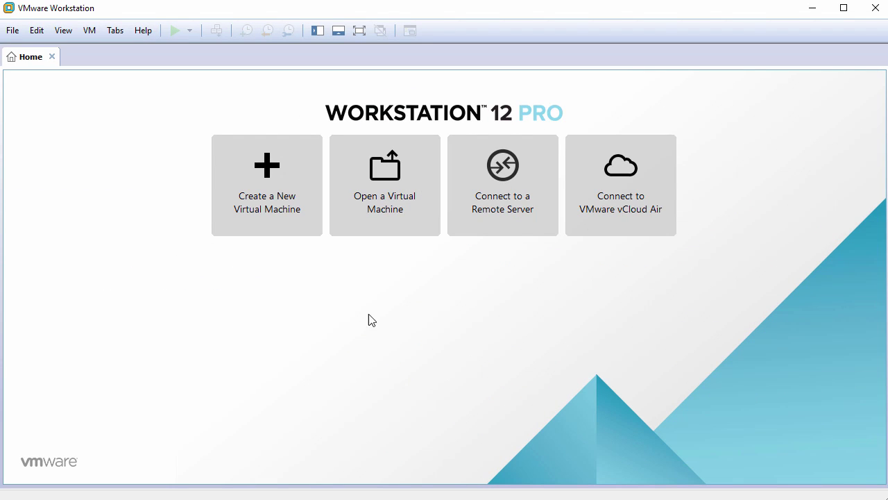
- Start a Typical new VM, installing the OS later, with guest Other > FreeBSD 64-bit
left_click(262, 180)
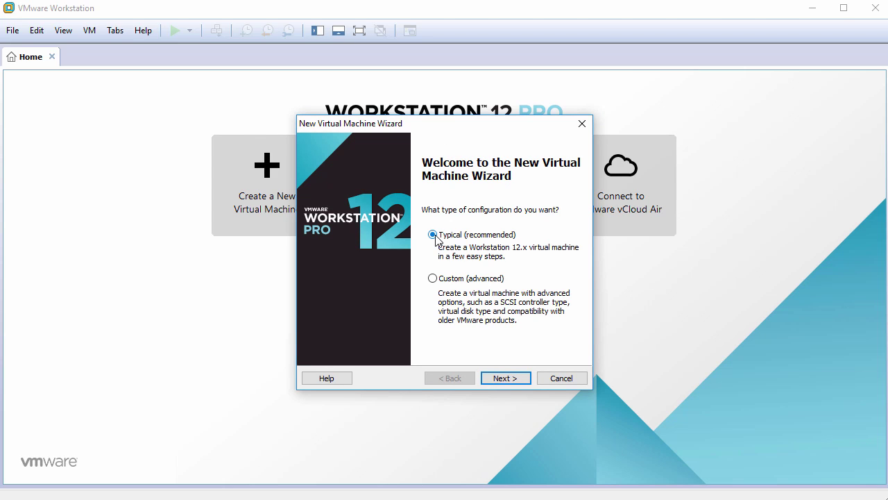
left_click(504, 378)
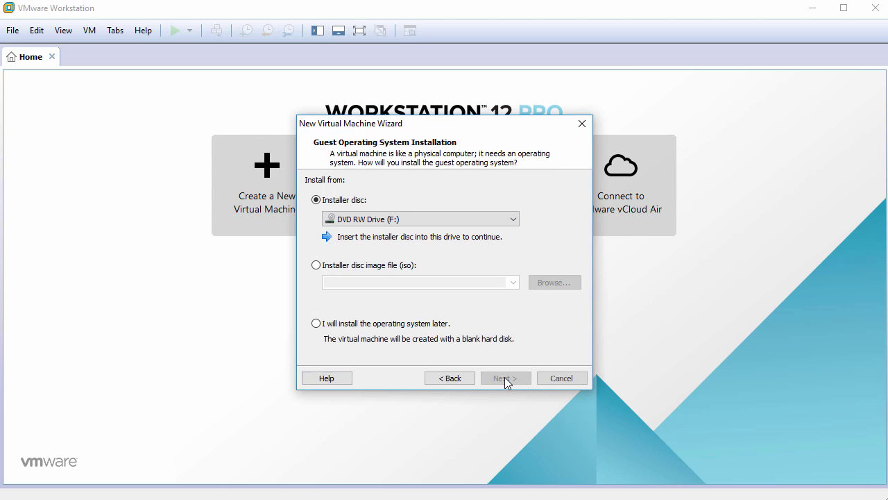
left_click(372, 327)
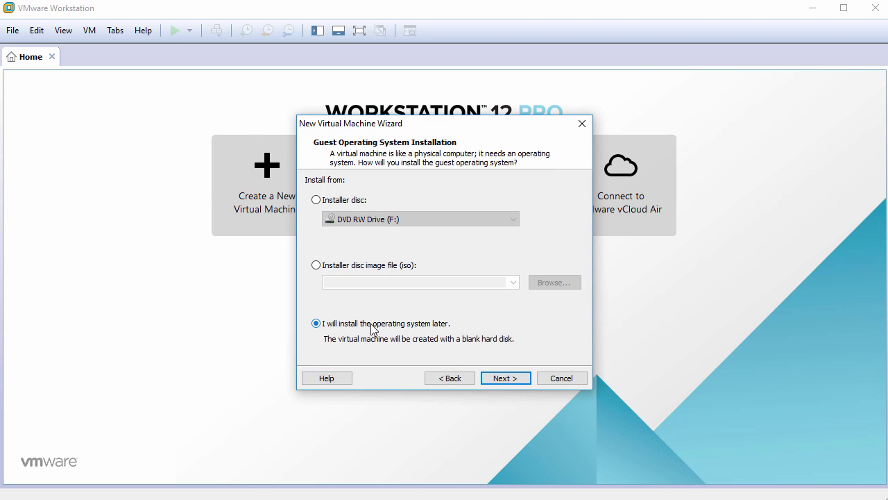
left_click(507, 379)
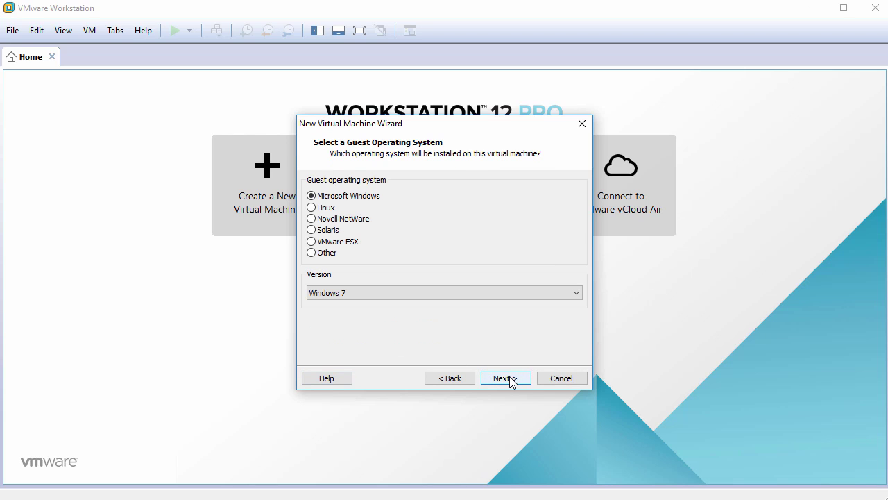
left_click(328, 255)
left_click(333, 293)
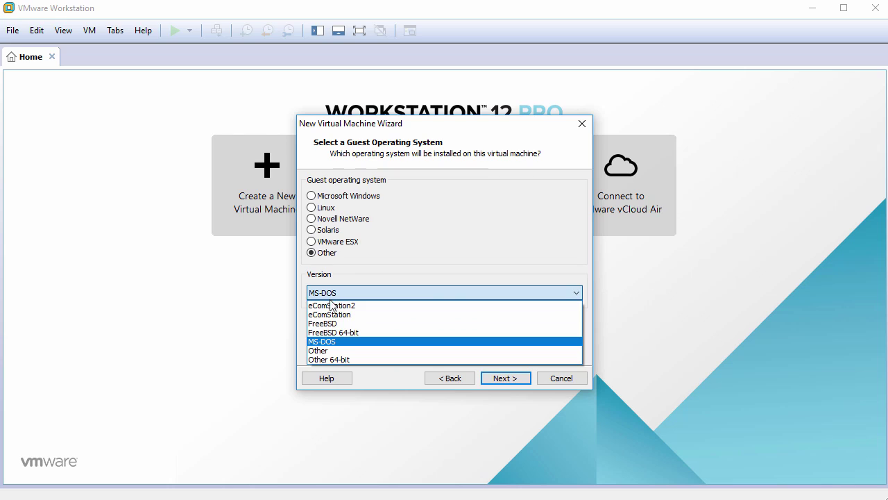
left_click(333, 334)
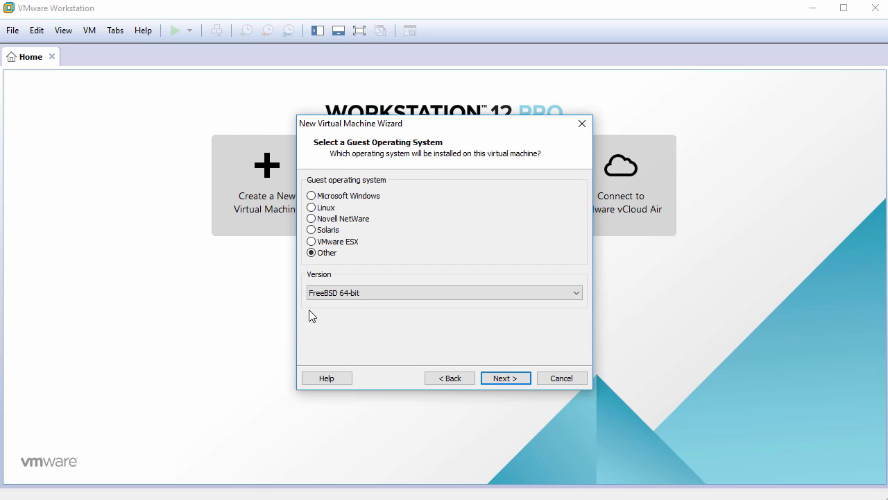
left_click(503, 378)
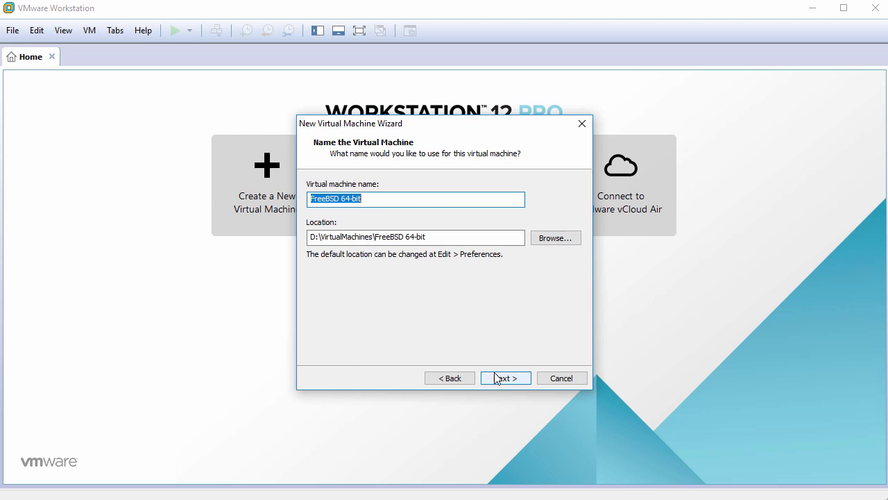
- Name the VM FreeNAS10 and give it a 40 GB disk stored as a single file
type("Free")
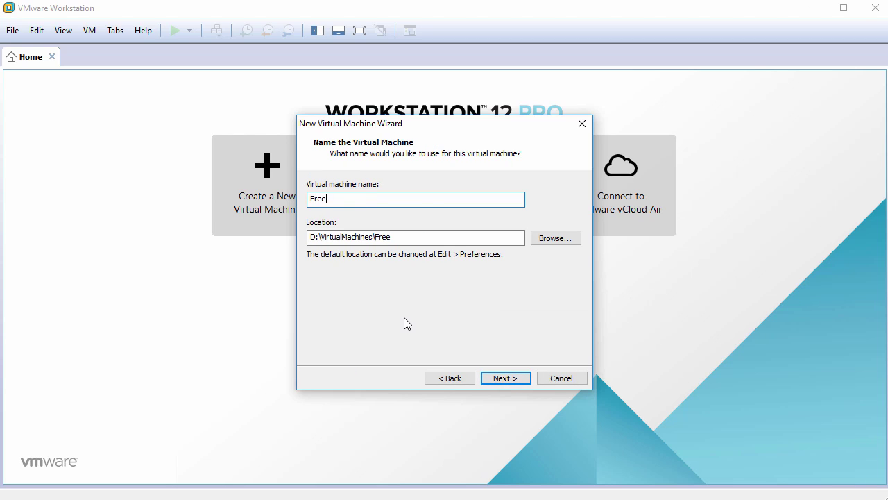
type("NAS10")
left_click(505, 378)
type("4")
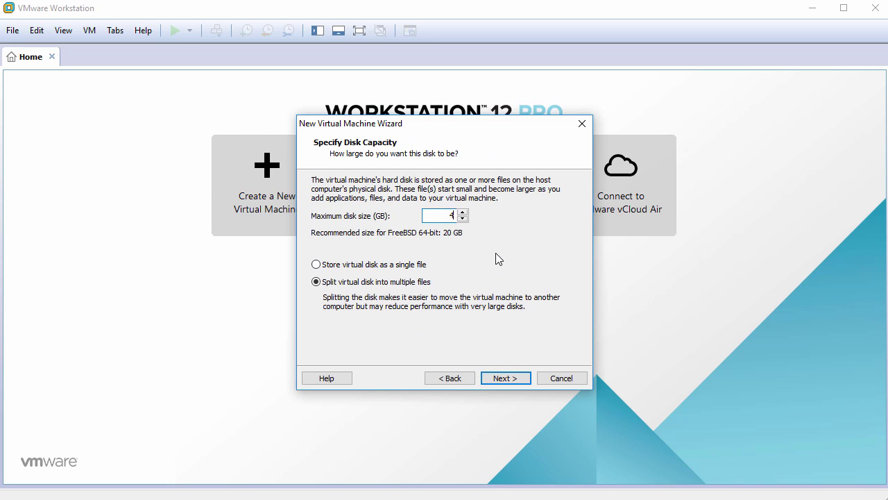
type("0")
left_click(374, 265)
left_click(504, 379)
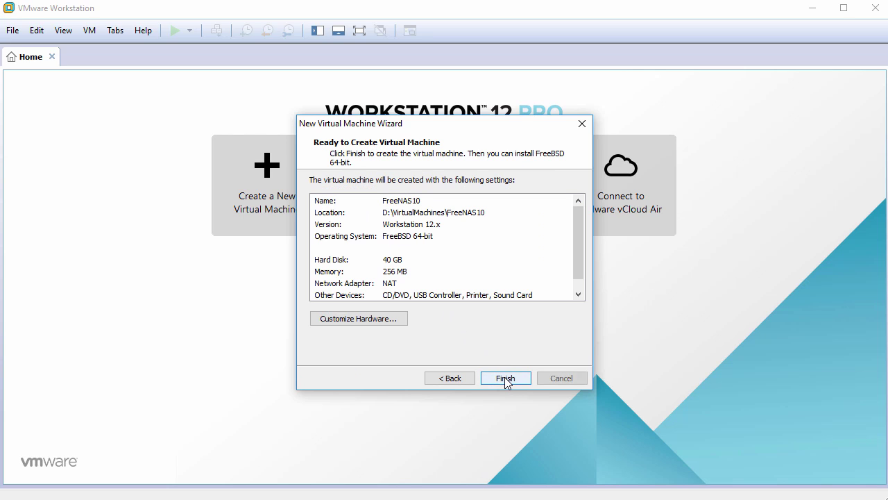
- In the VM hardware settings, set memory to 8 GB and cores per processor to 4
left_click(358, 318)
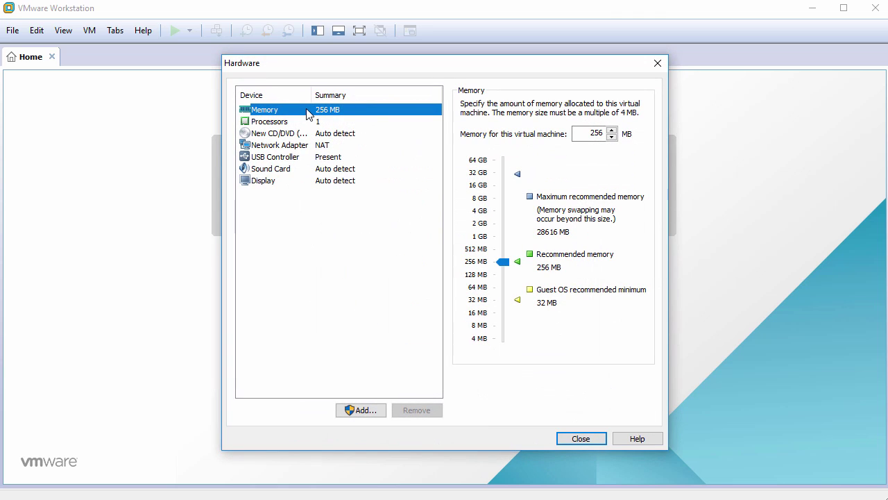
double_click(590, 133)
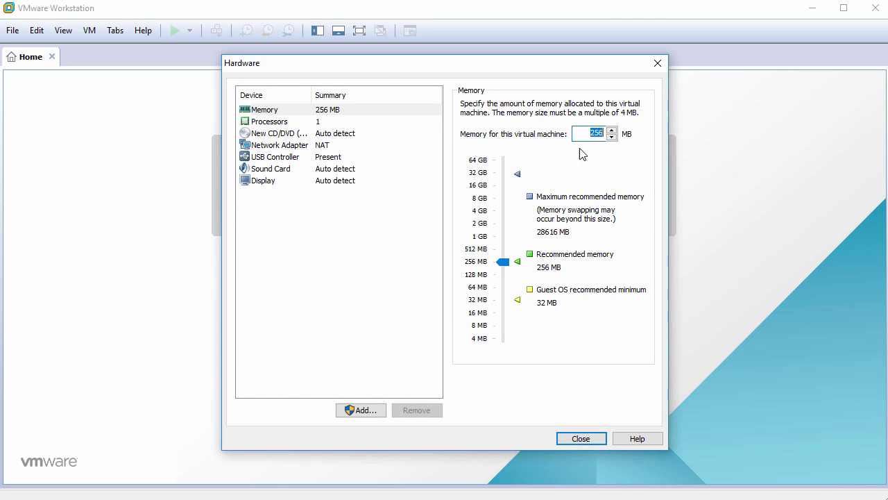
type("8192")
left_click(327, 123)
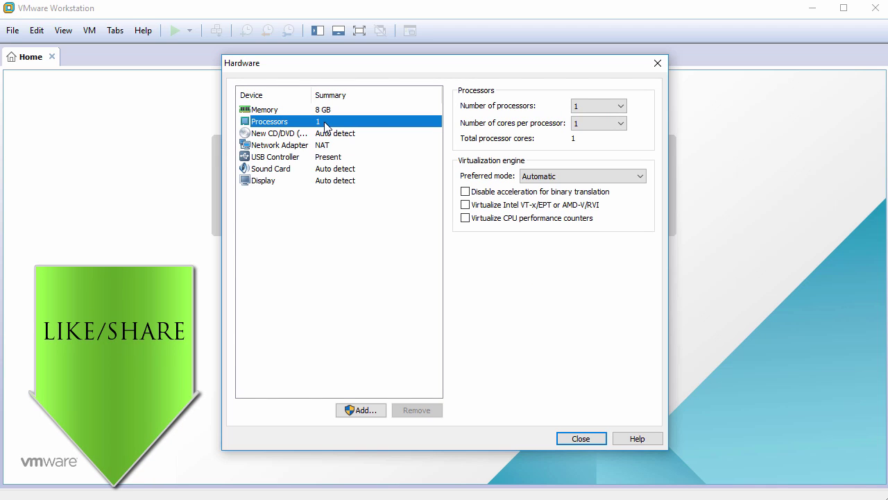
left_click(590, 126)
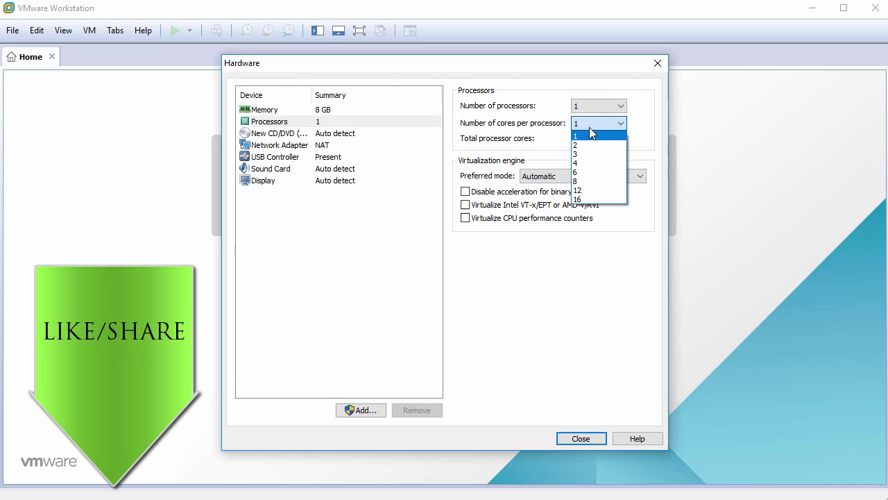
left_click(583, 162)
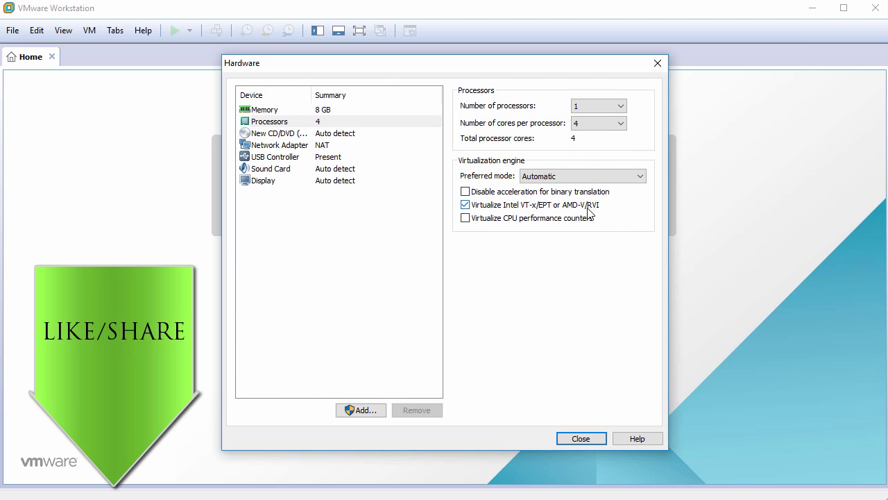
- Attach FreeNAS-Corral-RELEASE.iso as the CD/DVD drive's ISO image
left_click(290, 134)
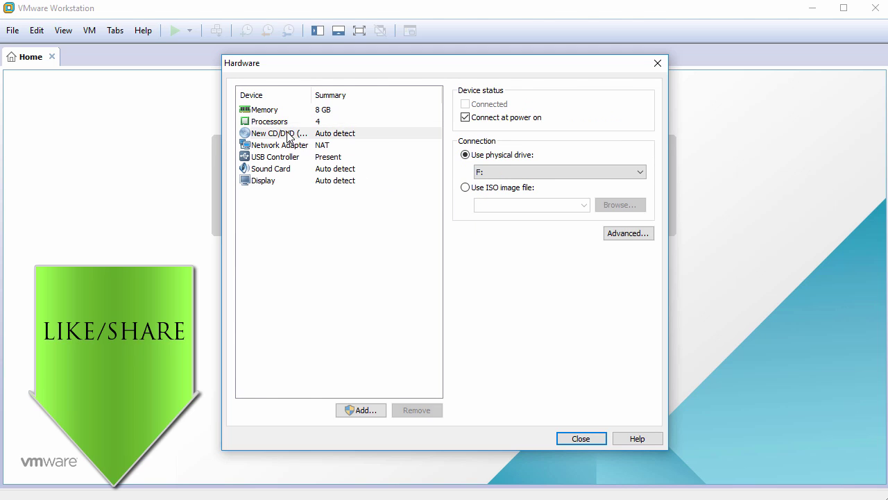
left_click(466, 188)
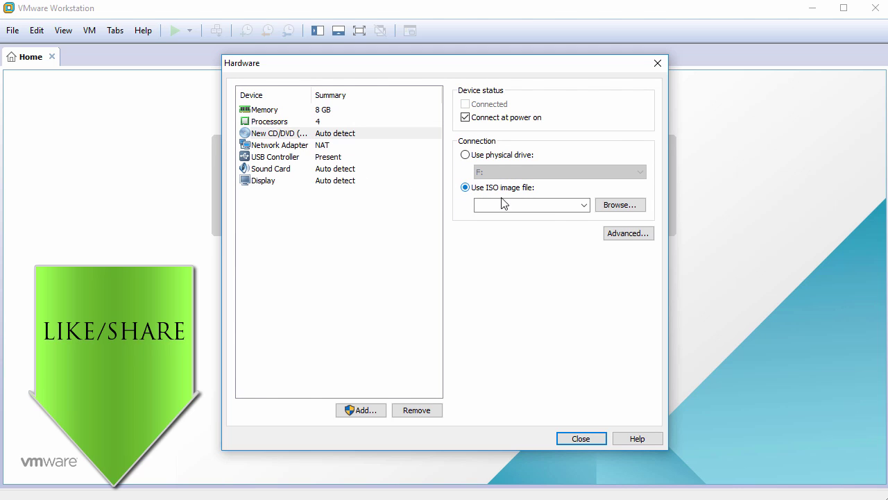
left_click(619, 206)
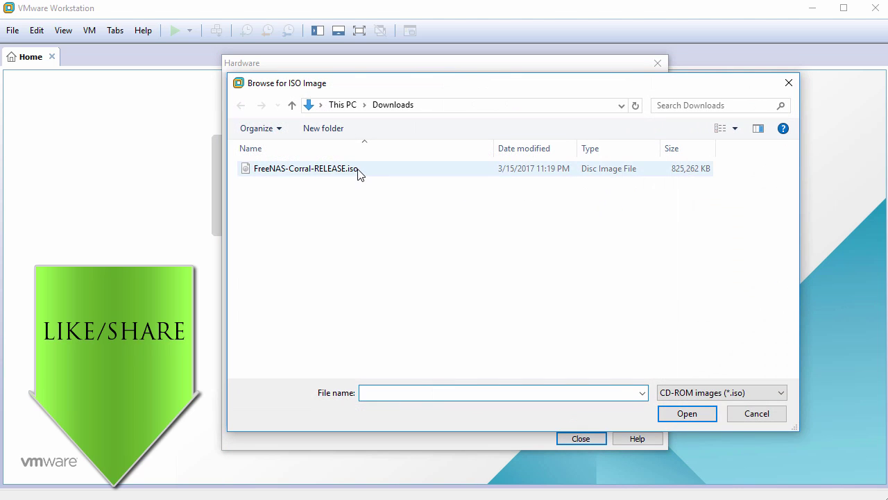
left_click(360, 175)
left_click(687, 413)
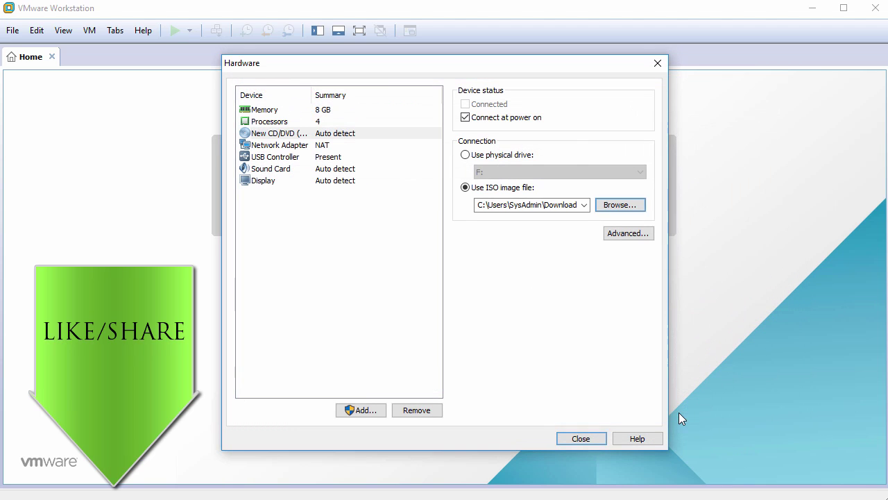
- Remove the USB Controller and Sound Card and close the hardware settings
left_click(281, 158)
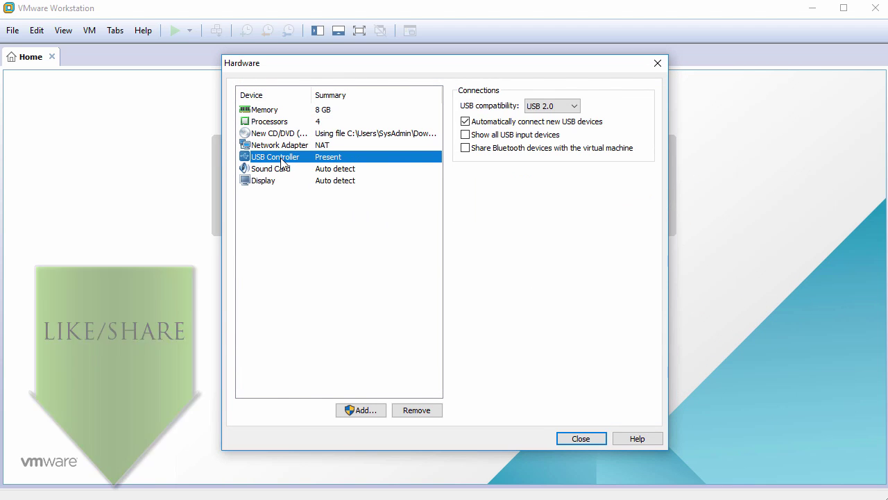
left_click(417, 410)
left_click(417, 410)
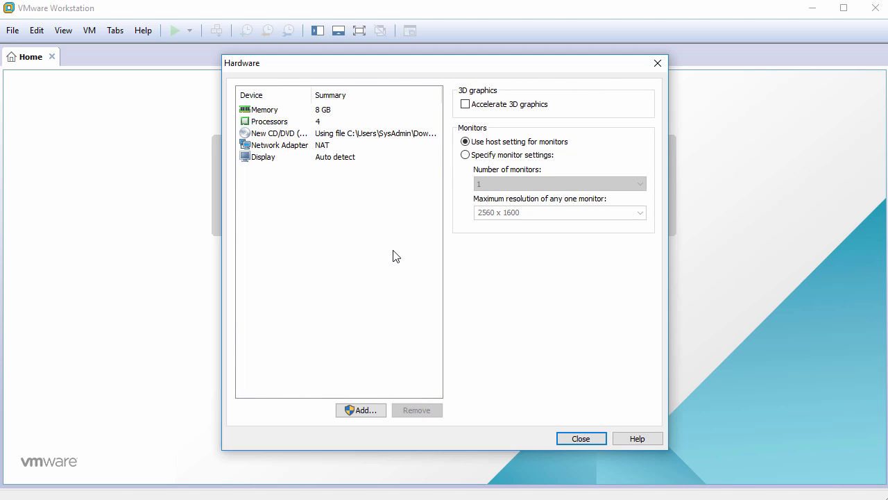
left_click(581, 437)
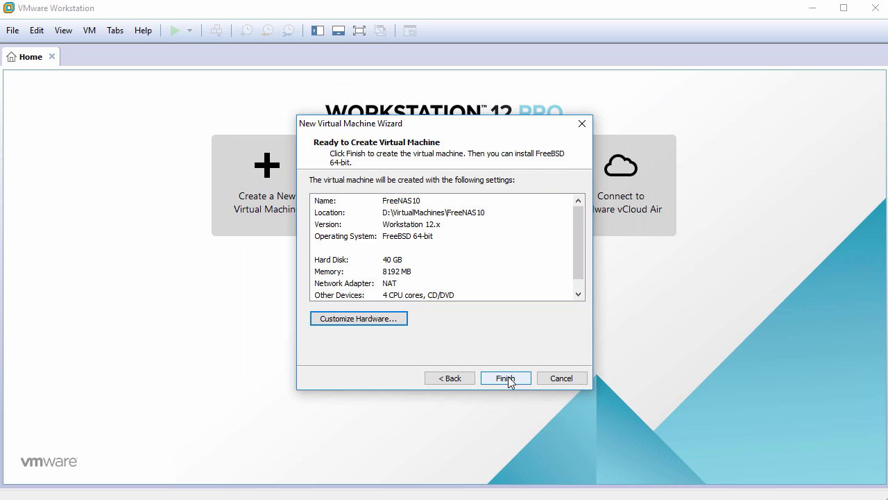
- Finish the wizard to create FreeNAS10, power it on, and dismiss the install reminder
left_click(508, 376)
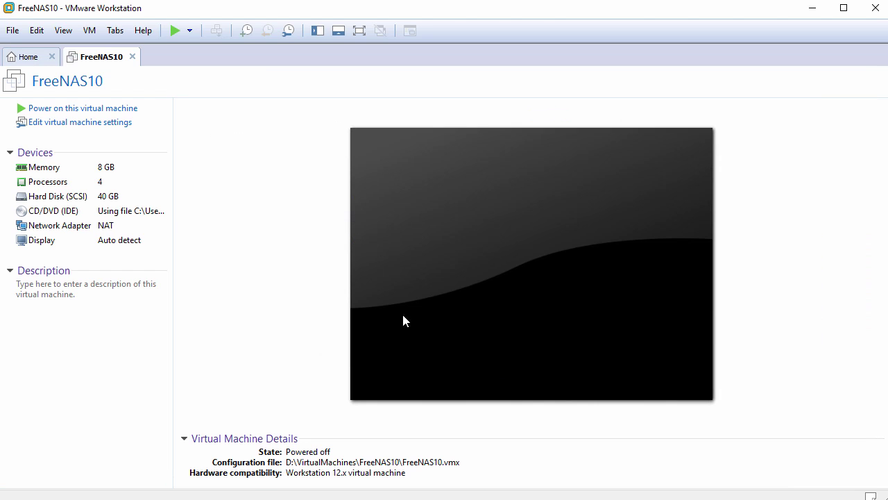
left_click(82, 109)
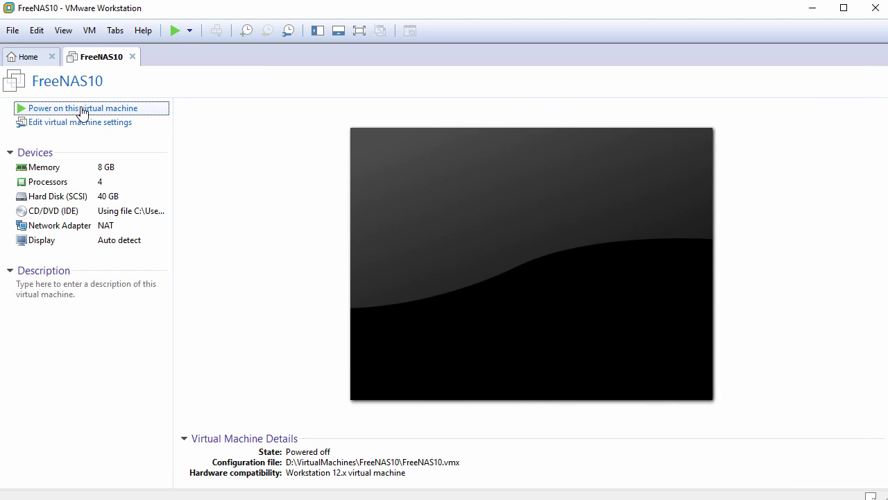
left_click(883, 460)
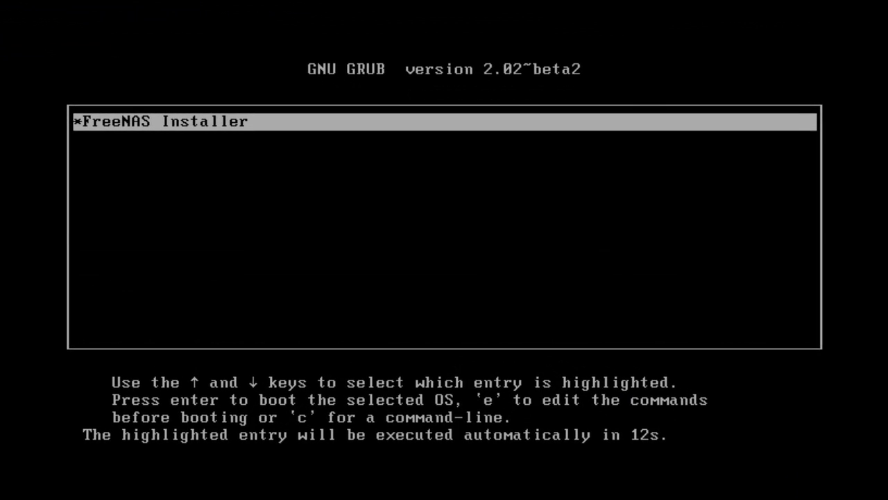
- Boot the FreeNAS Installer from GRUB and choose 1 Install/Upgrade
key("Return")
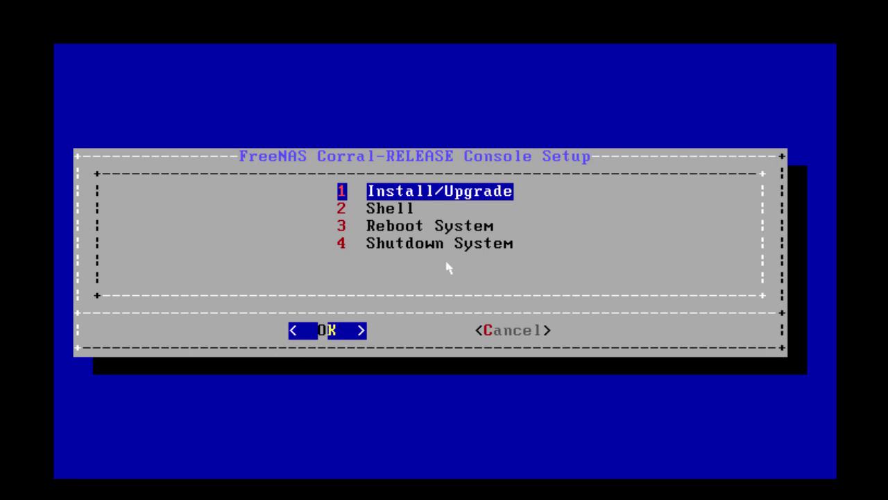
key("Return")
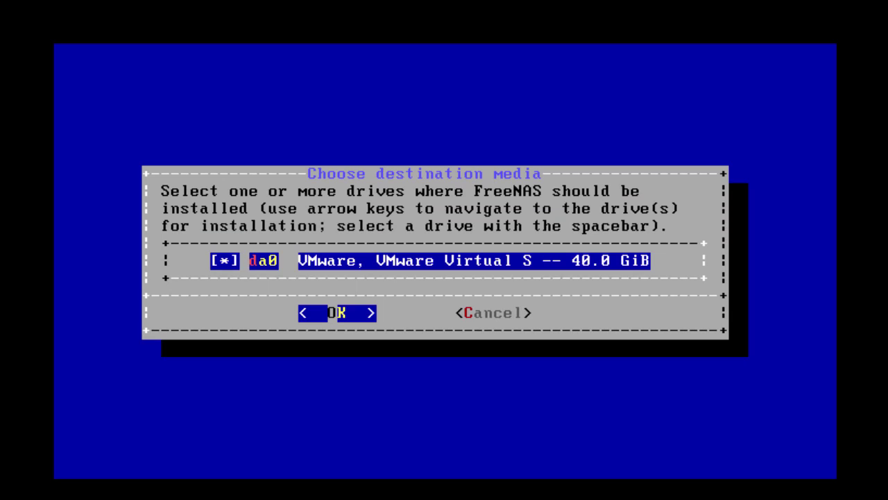
- Install onto the 40 GB da0 disk, enter and confirm the root password, and choose BIOS boot
key("Return")
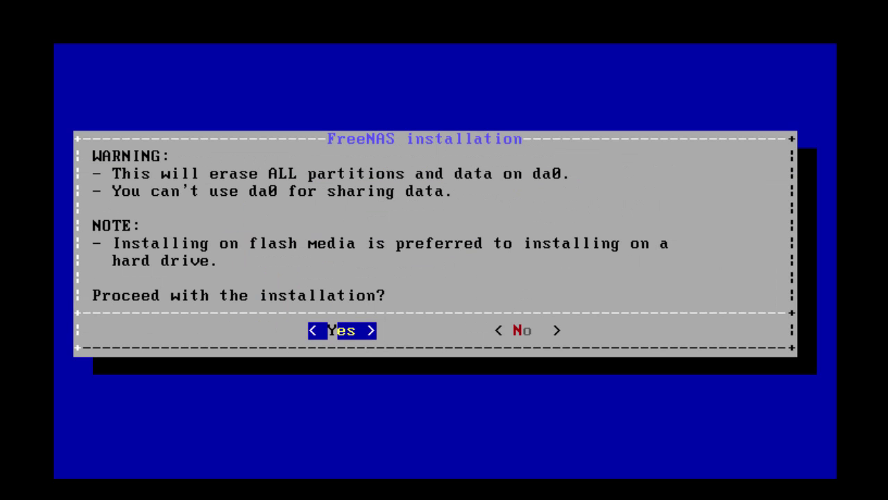
key("Return")
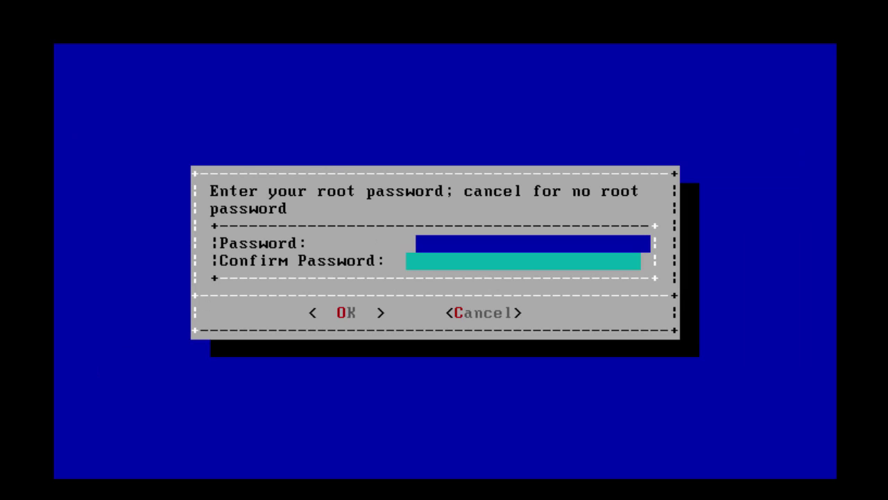
type("********")
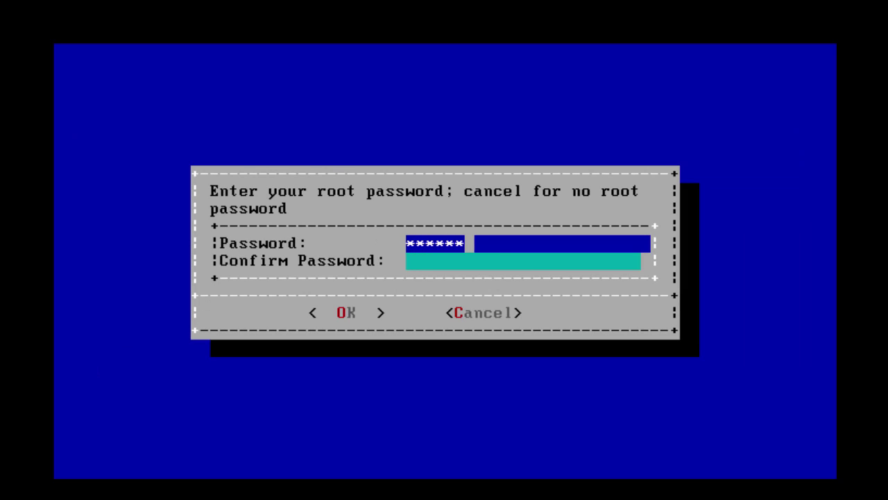
key("Tab")
type("********")
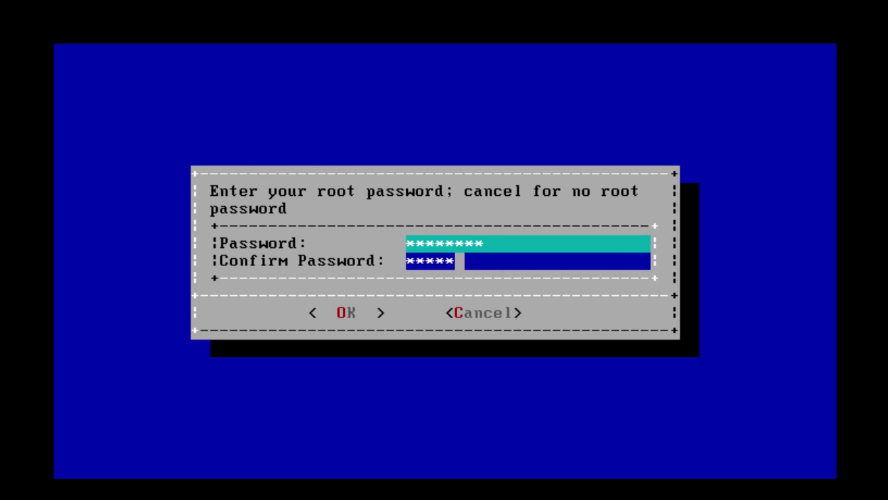
key("Tab")
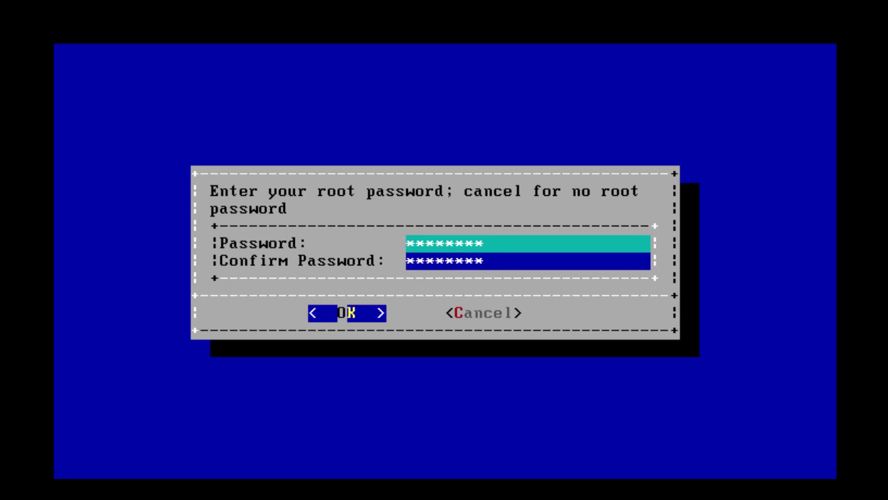
key("Return")
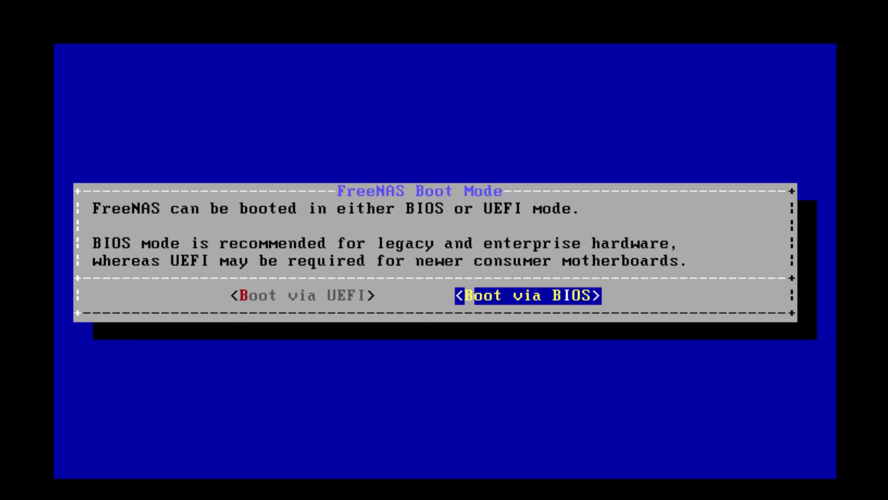
key("Return")
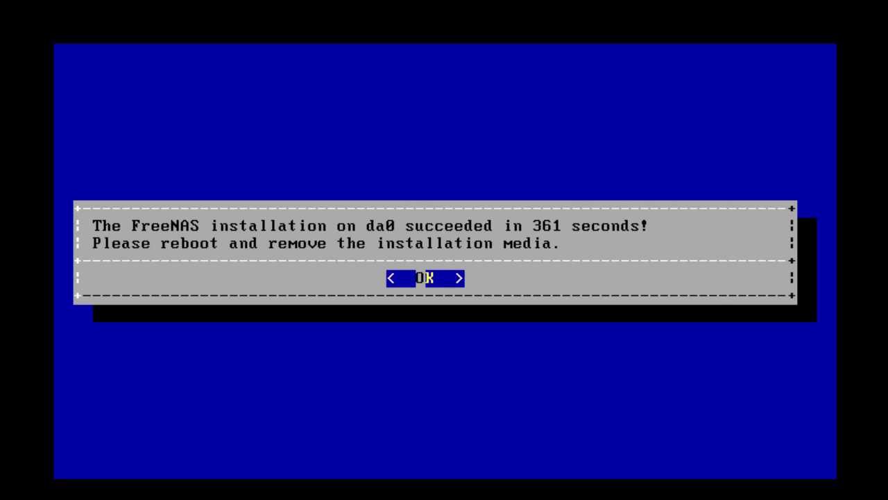
- Acknowledge the successful installation and choose 4 Shutdown System to power off the VM
key("Return")
key("Down")
key("Down")
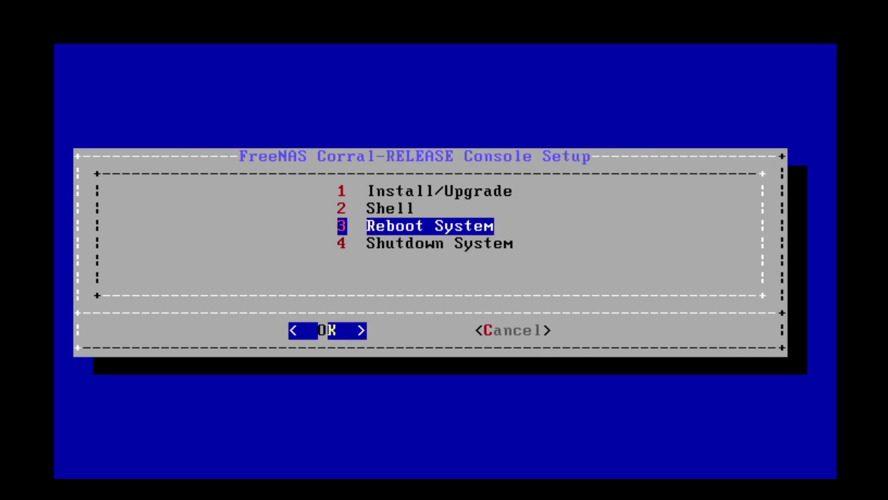
key("Down")
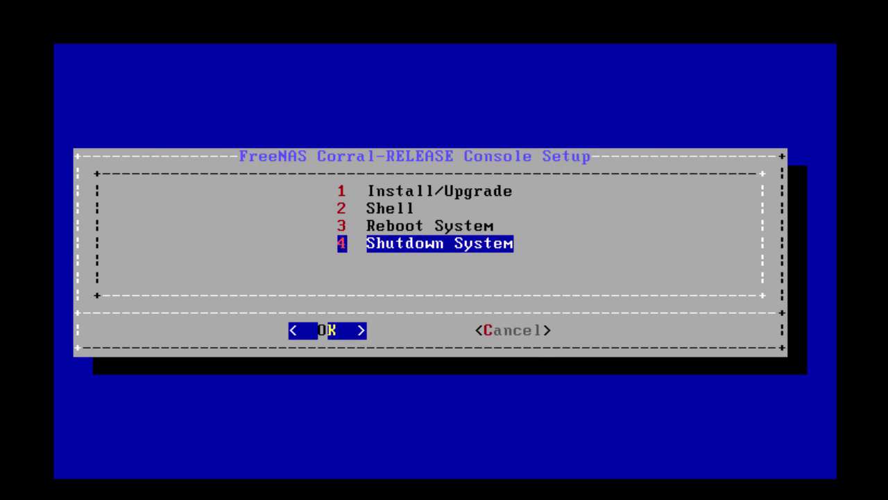
key("Return")
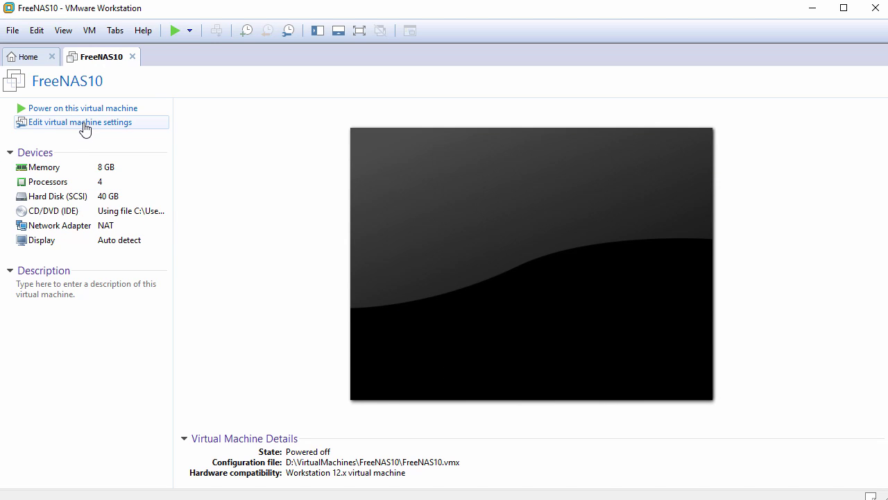
- Set FreeNAS10's CD/DVD (IDE) to use the physical drive, then open the Add Hardware Wizard
left_click(84, 129)
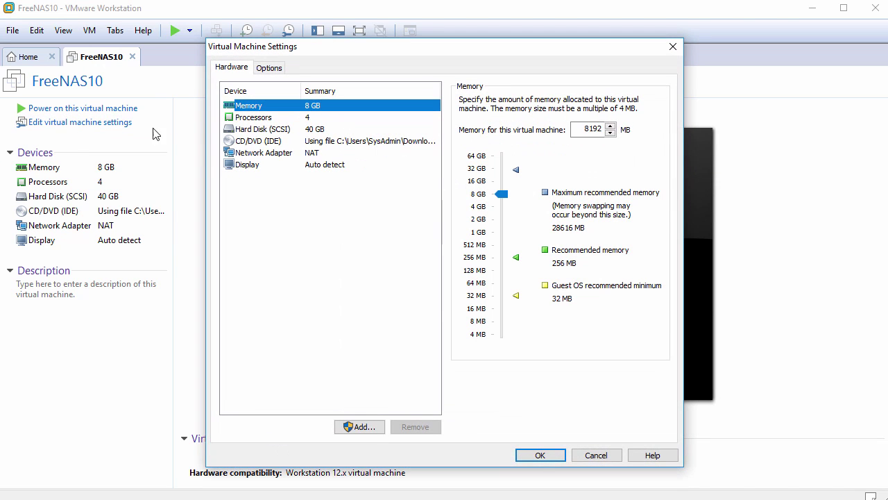
left_click(266, 141)
left_click(465, 150)
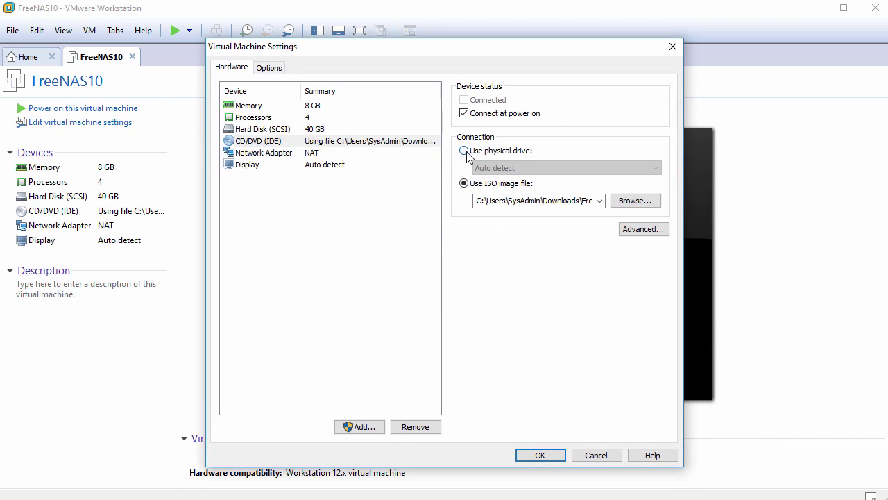
left_click(465, 113)
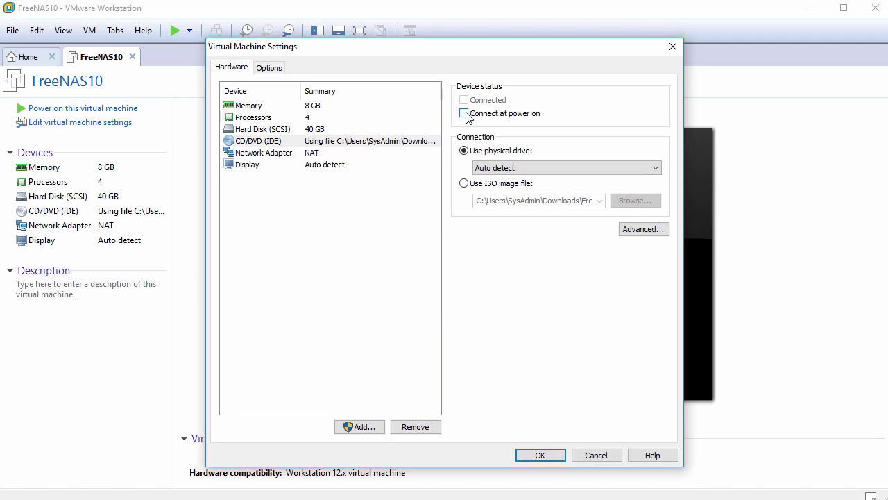
left_click(465, 114)
left_click(359, 427)
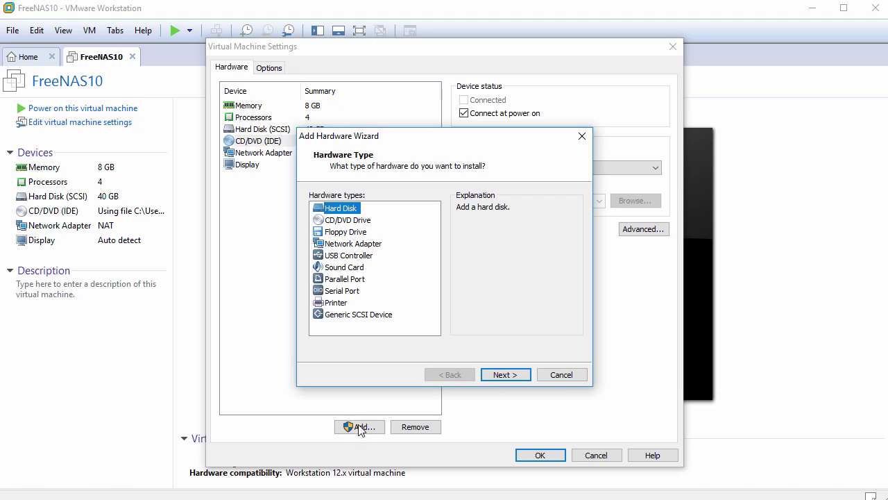
- Add the first new 20 GB SCSI hard disk, stored as a single file
left_click(509, 378)
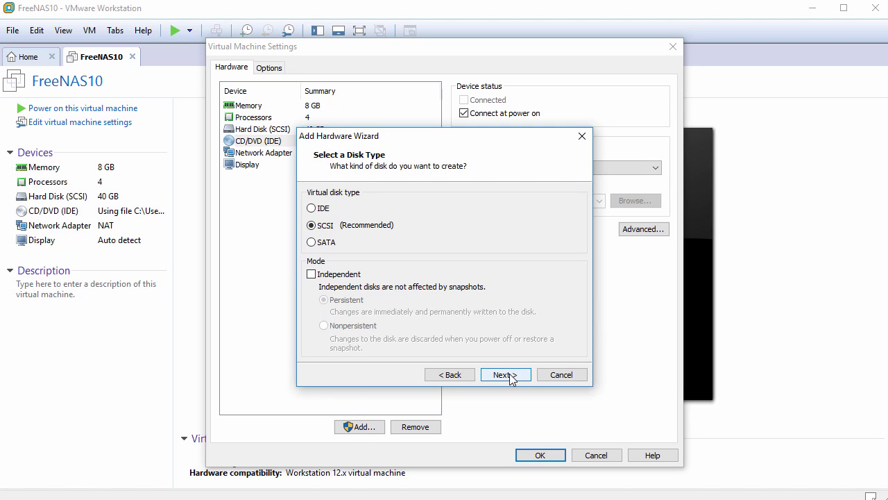
left_click(510, 376)
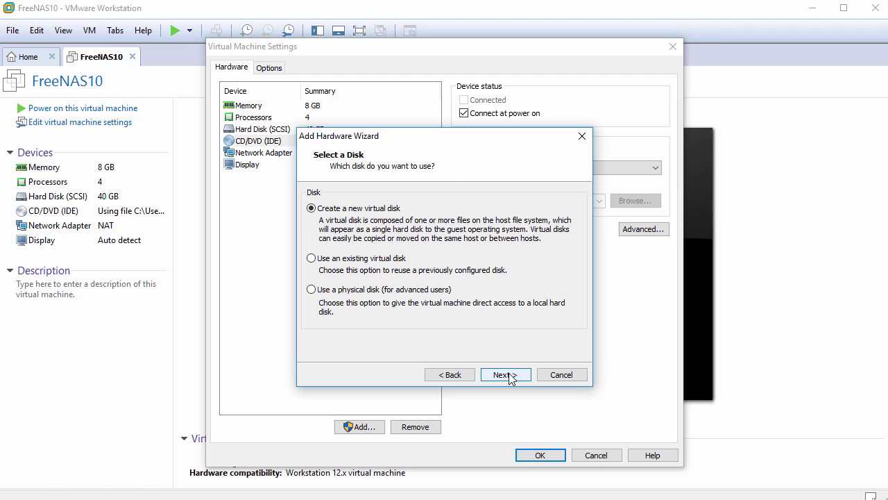
left_click(510, 375)
left_click(384, 307)
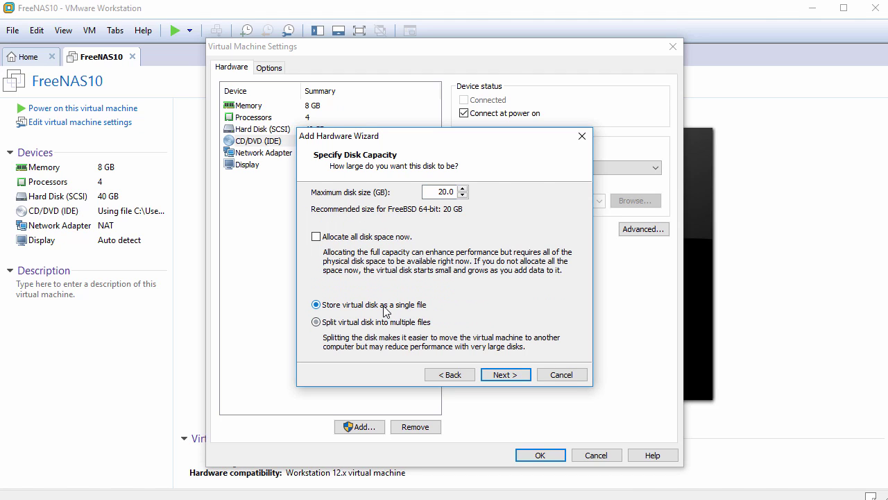
left_click(503, 375)
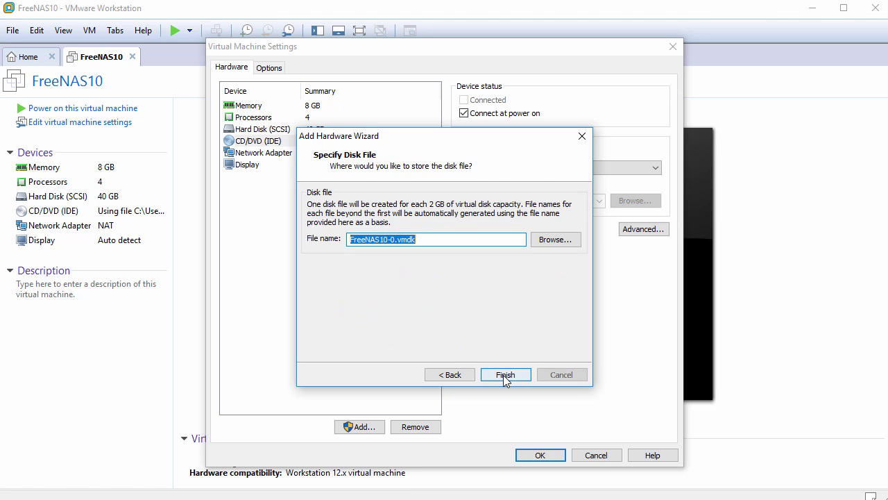
left_click(504, 374)
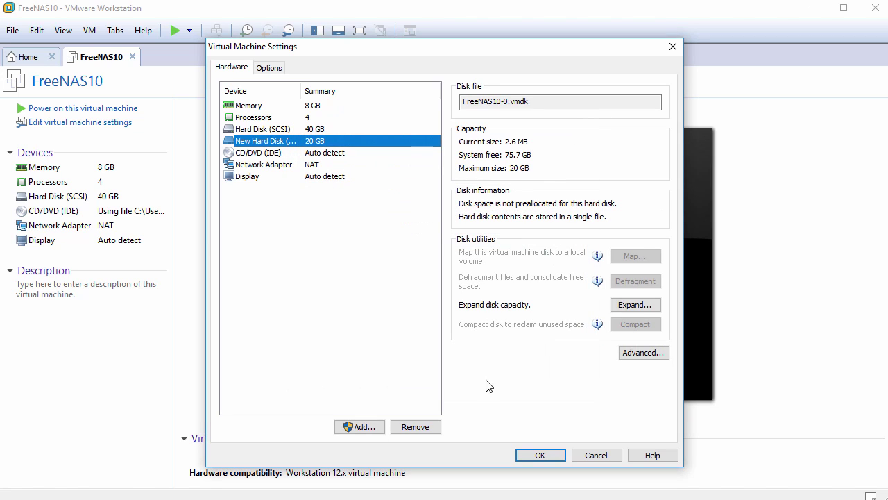
- Add a second 20 GB SCSI virtual disk as a single file
left_click(364, 427)
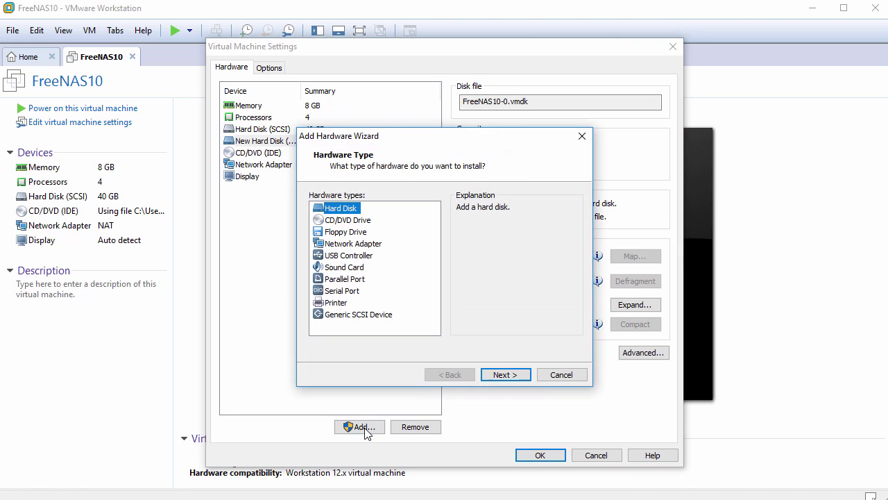
left_click(506, 375)
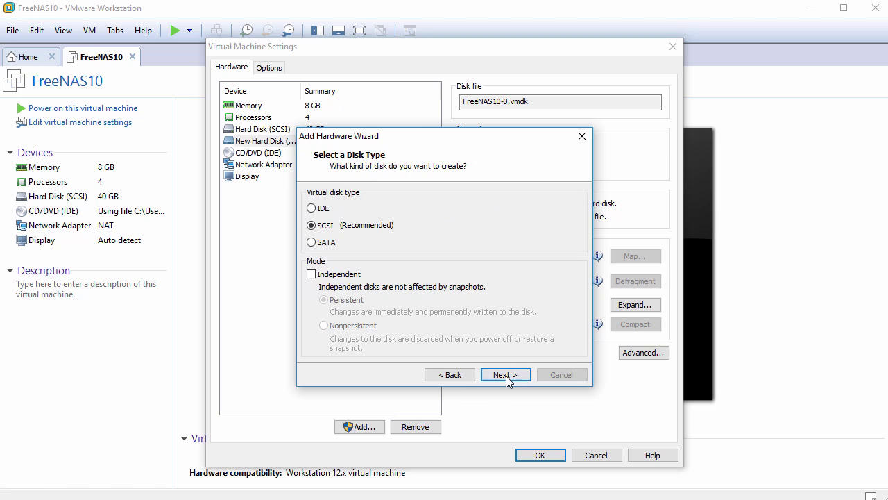
left_click(506, 375)
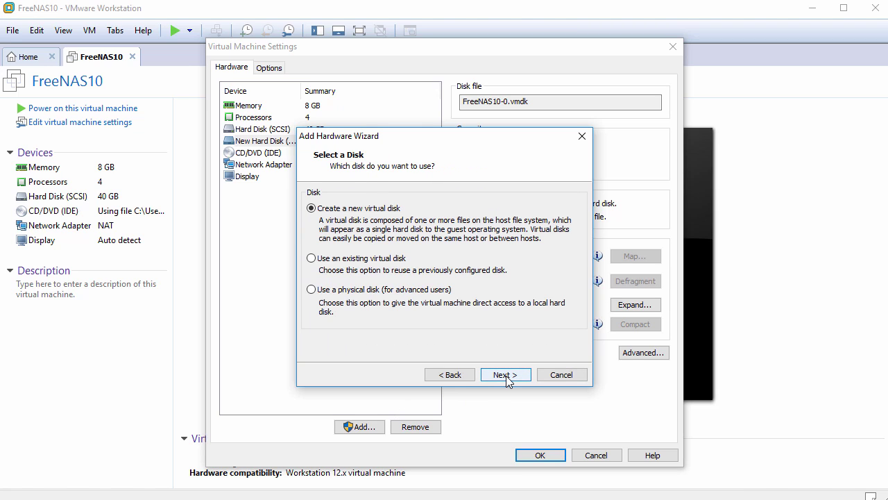
left_click(506, 375)
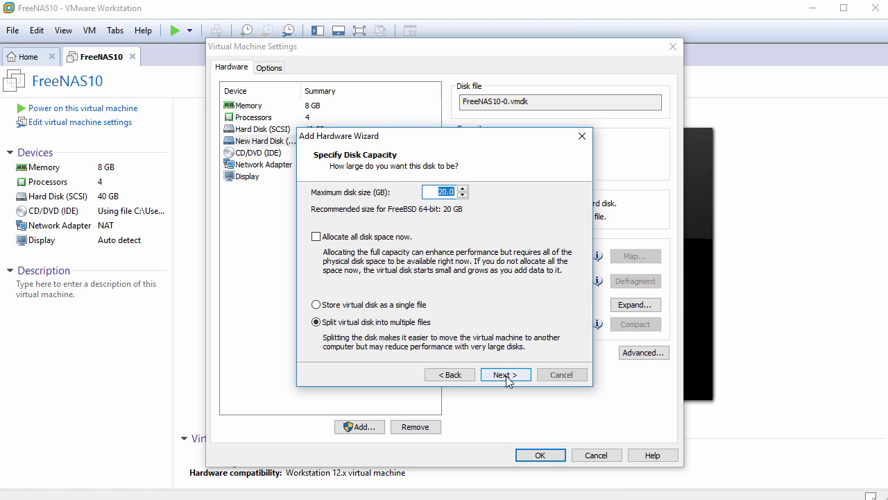
left_click(347, 308)
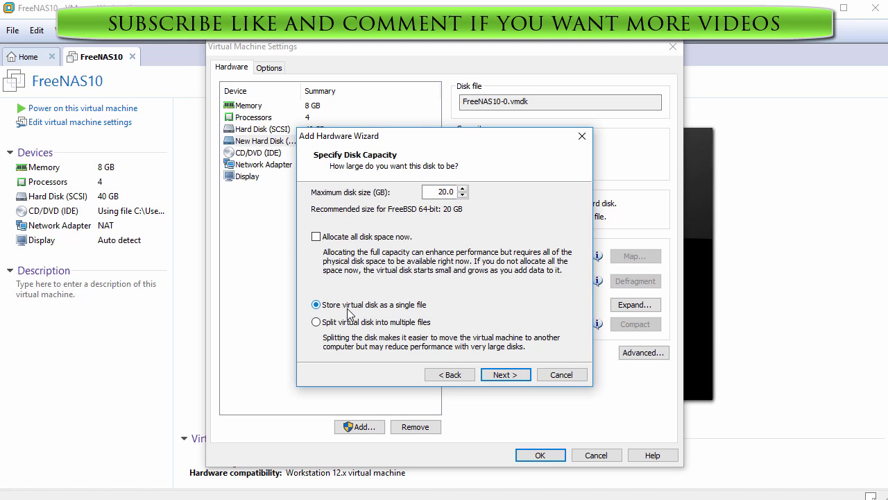
left_click(506, 375)
left_click(506, 376)
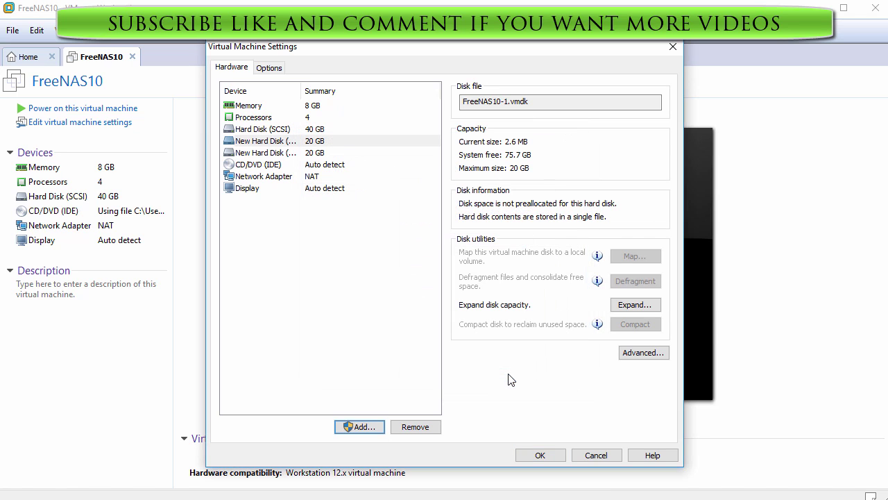
- Add a third 20 GB single-file SCSI hard disk
left_click(361, 427)
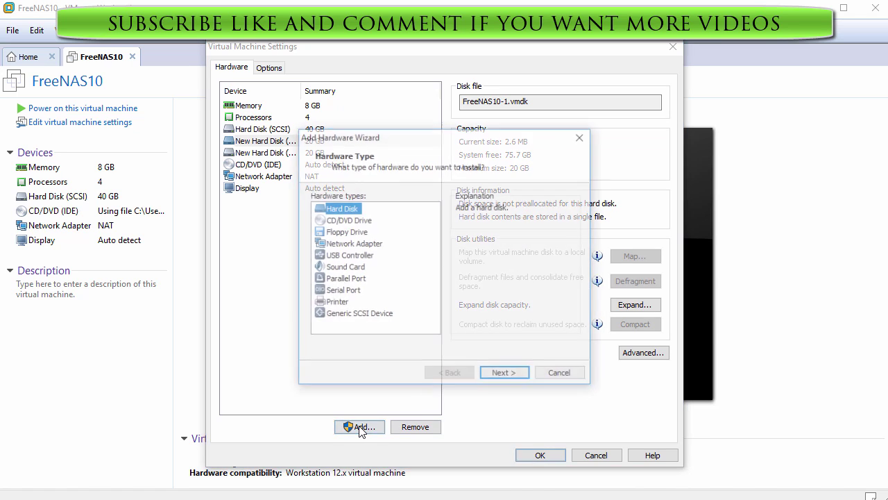
left_click(501, 375)
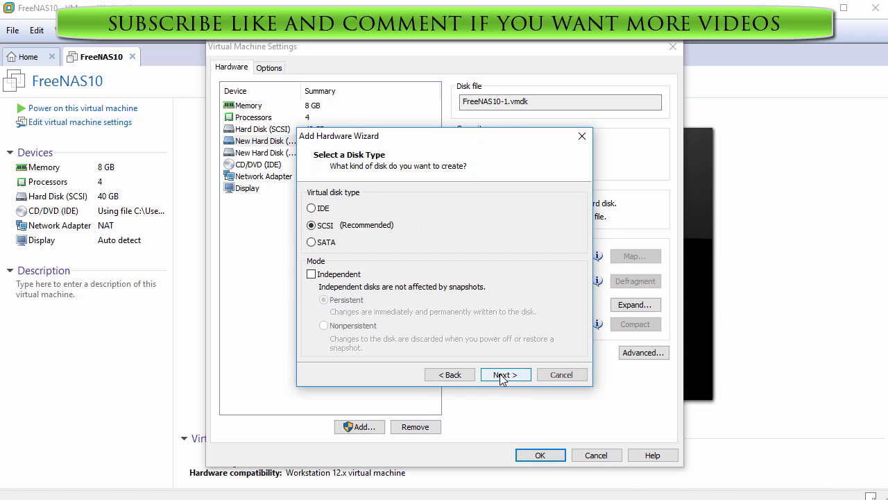
left_click(501, 375)
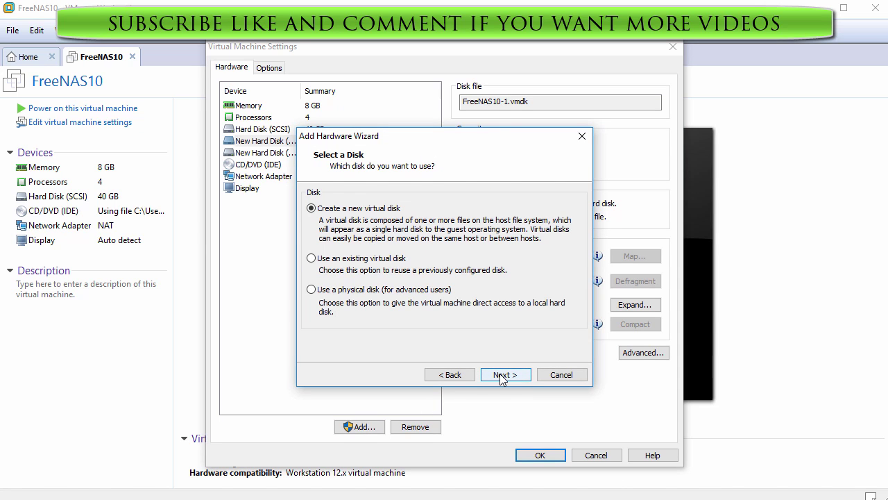
left_click(501, 375)
left_click(359, 306)
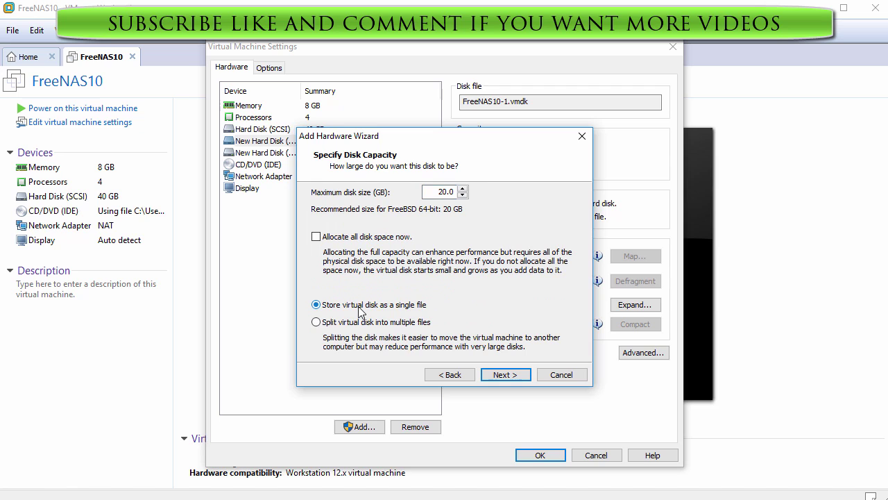
left_click(500, 374)
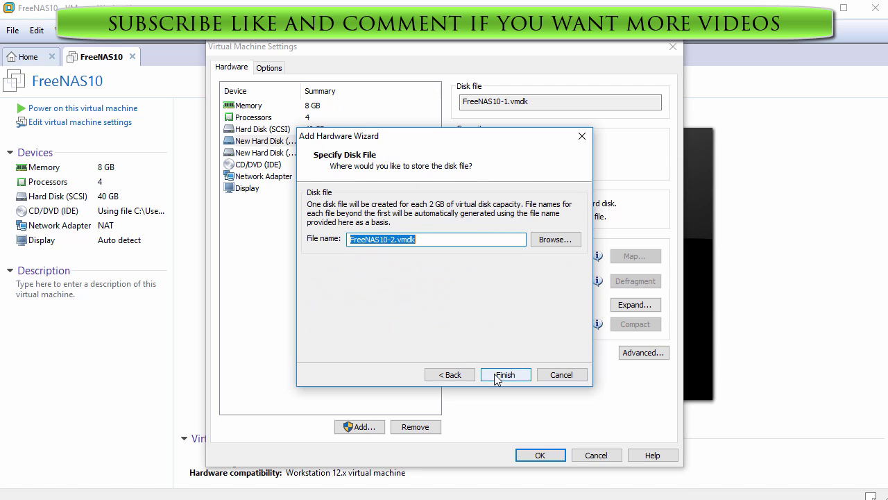
left_click(497, 375)
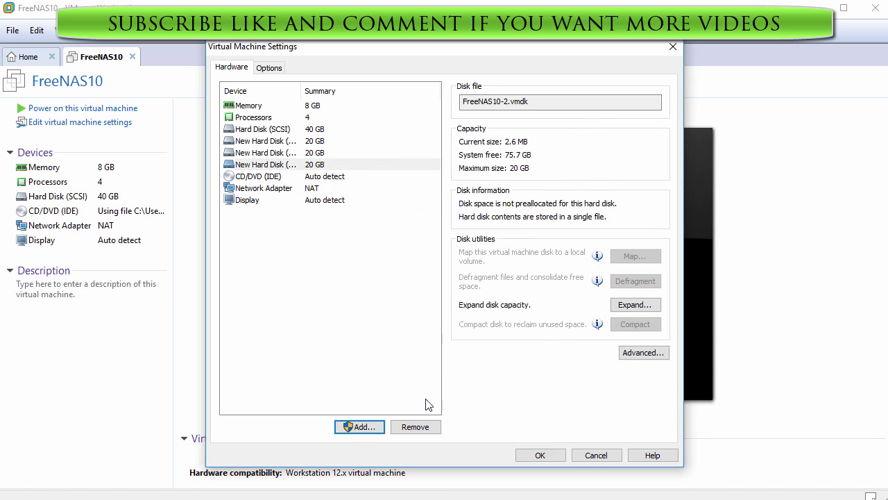
- Add the fourth 20 GB single-file SCSI hard disk
left_click(362, 427)
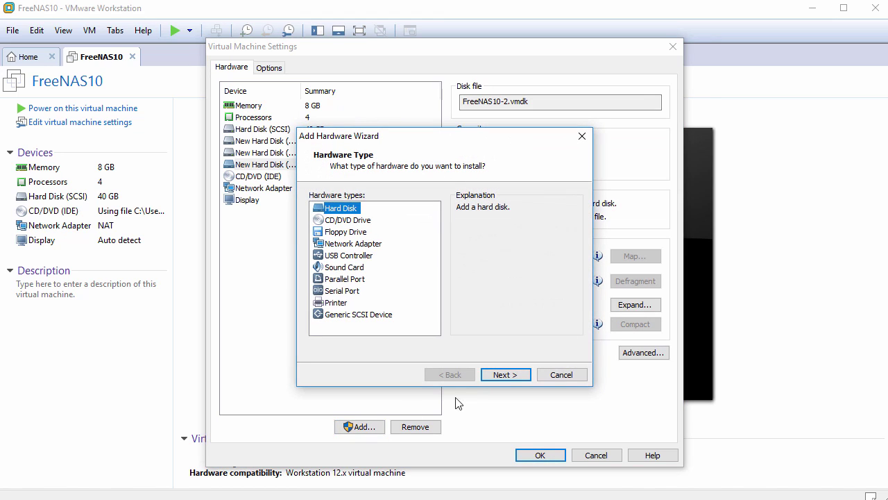
left_click(505, 375)
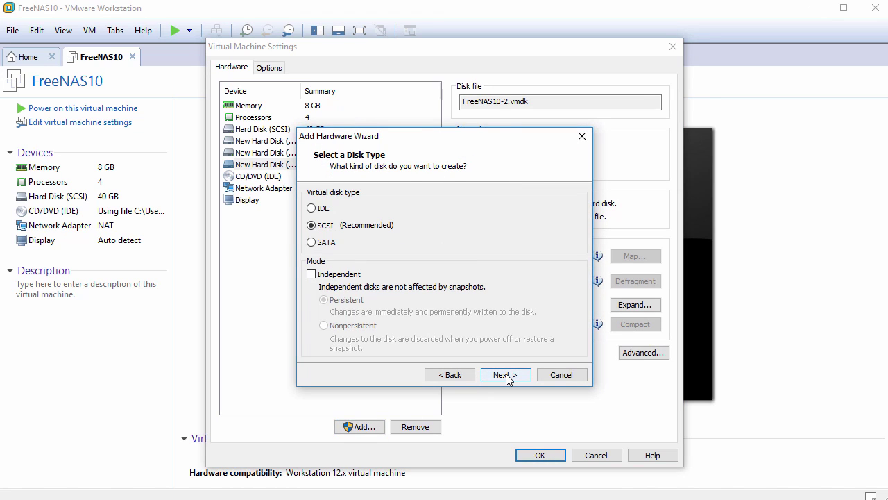
left_click(508, 375)
left_click(507, 375)
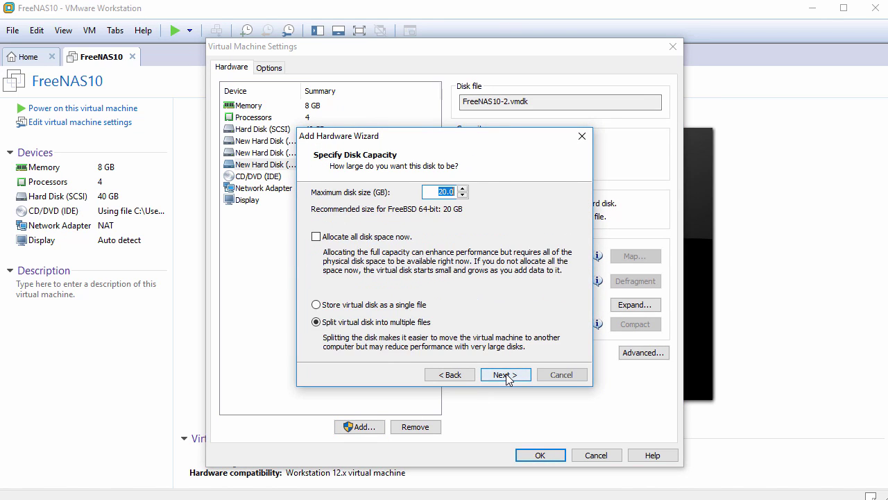
left_click(375, 306)
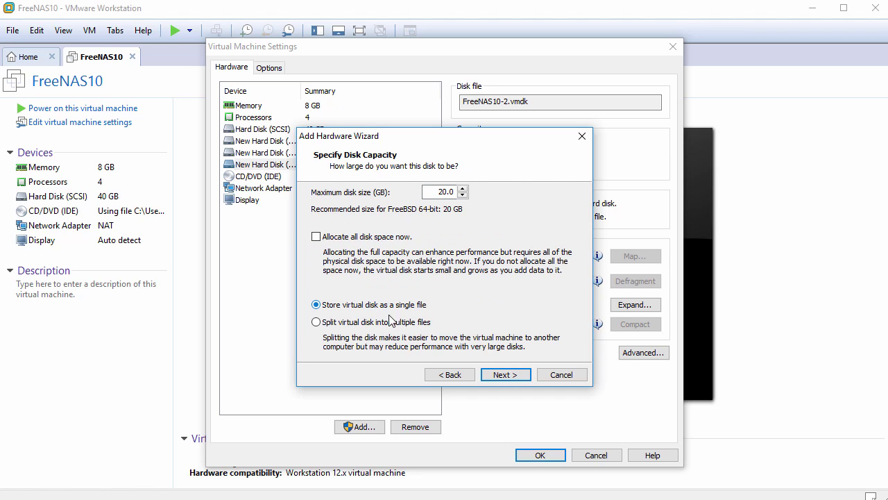
left_click(508, 376)
left_click(506, 376)
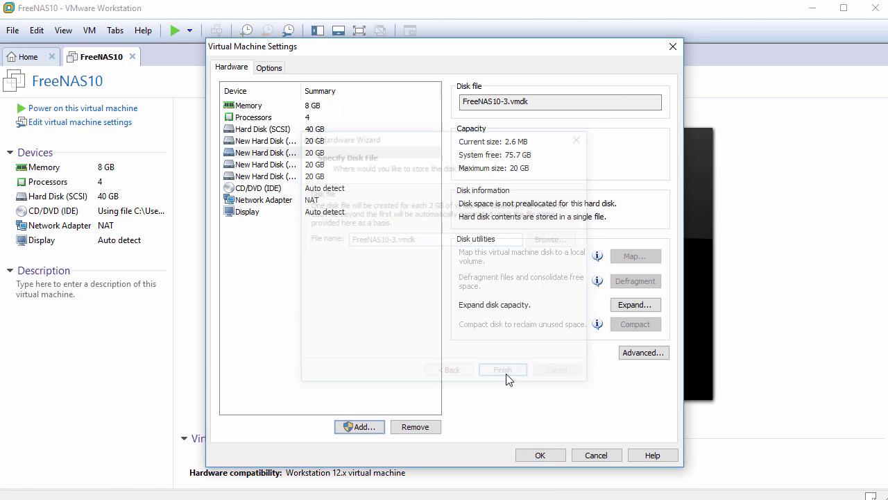
- Save the settings with the four new disks and power on FreeNAS10, focusing its console
left_click(540, 455)
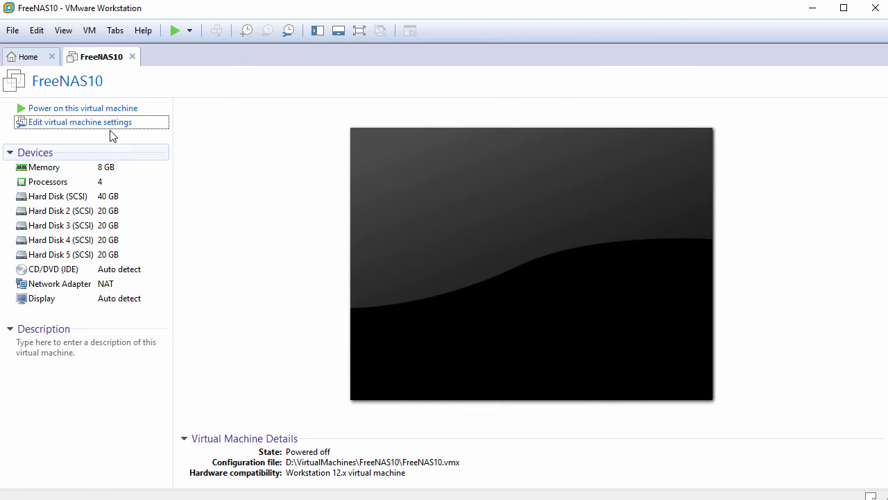
left_click(95, 111)
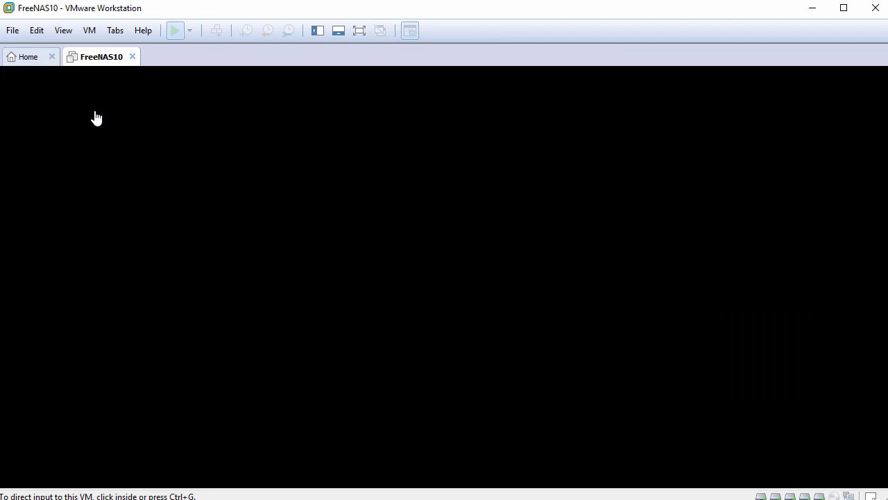
left_click(445, 320)
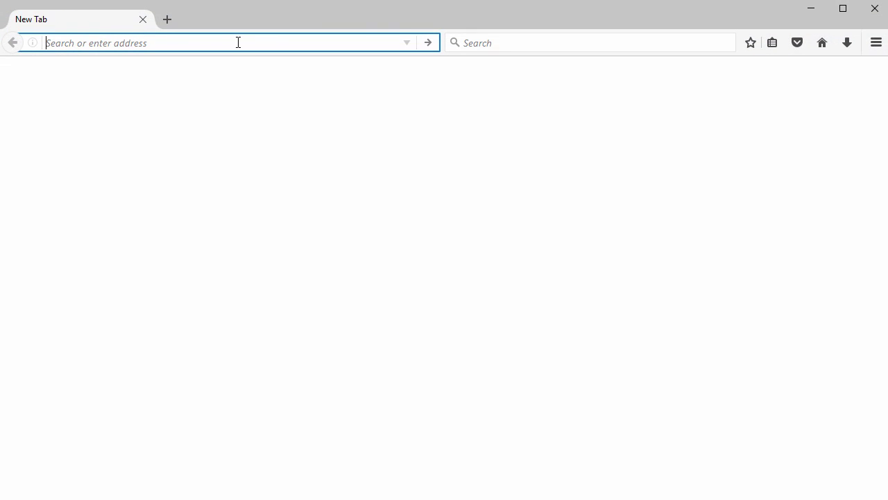
- Load 192.168.1.128 in Firefox and enter username root and the account password
type("192.168")
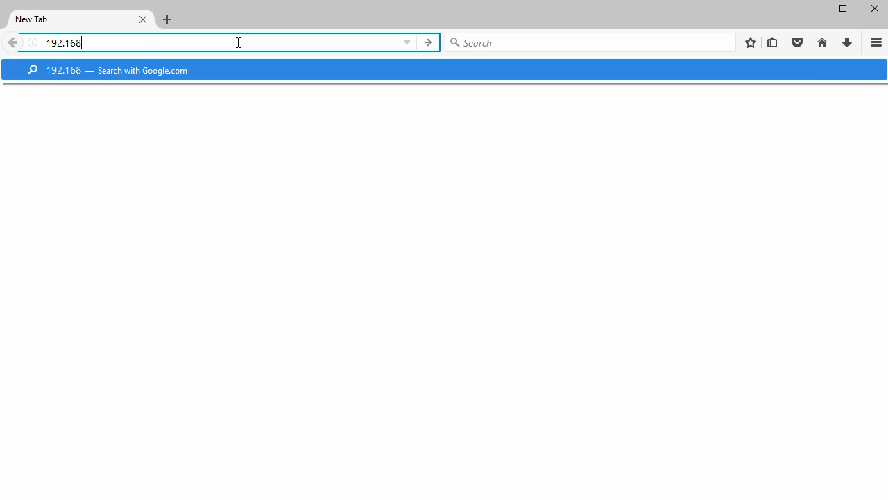
type(".1.128")
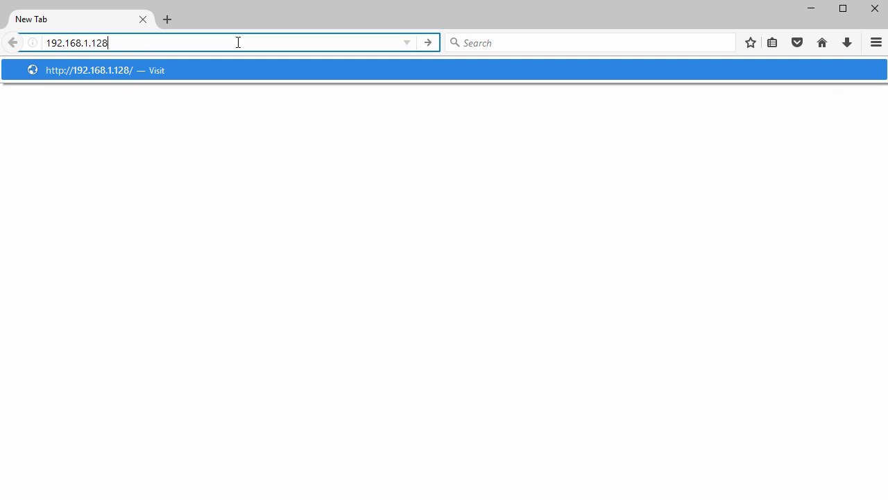
key("Return")
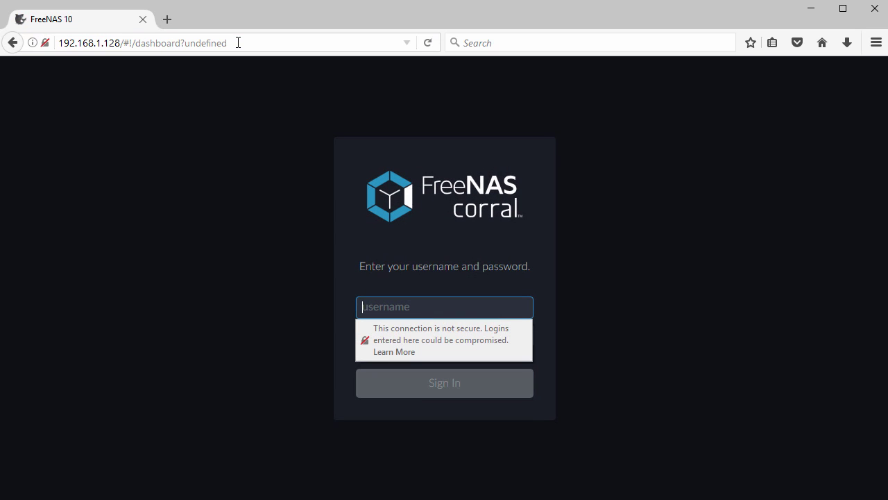
left_click(390, 306)
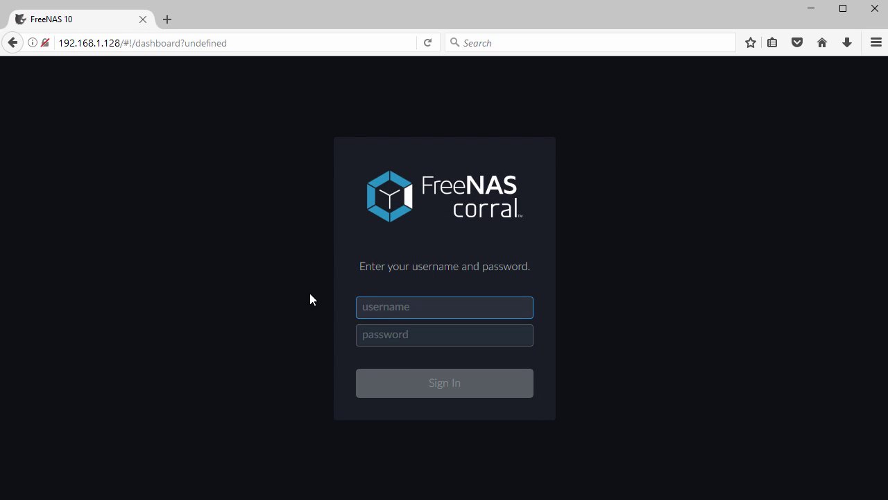
type("root")
key("Tab")
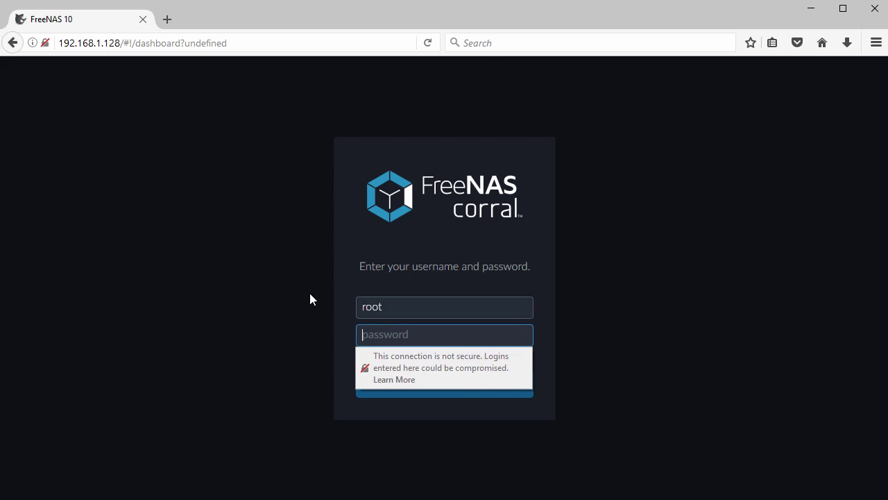
type("password")
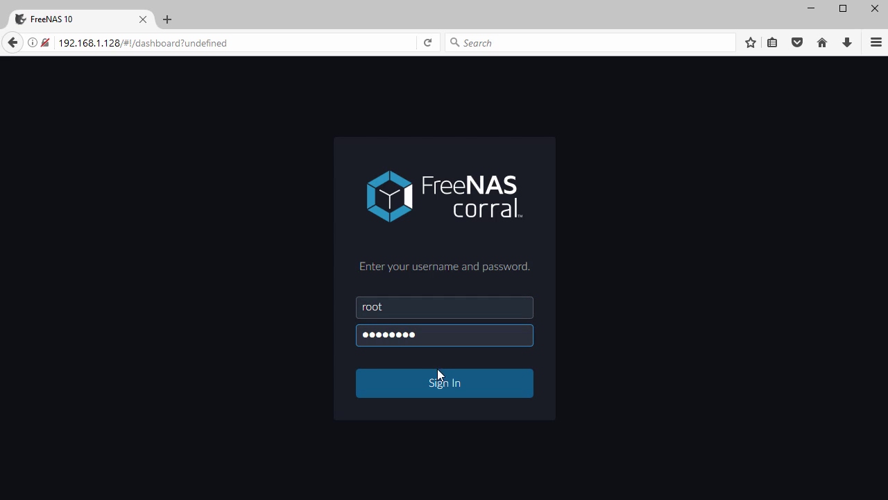
- Sign in, enter dashboard edit mode and remove the System Overview widget
left_click(445, 384)
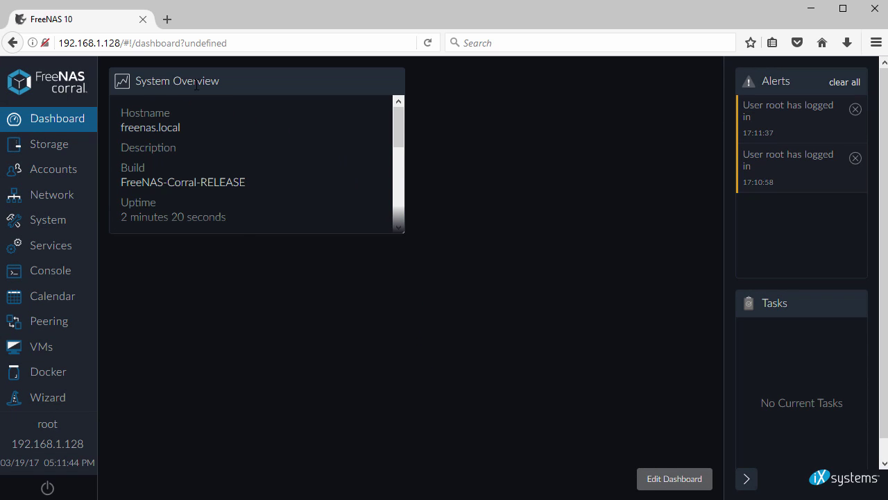
left_click_drag(399, 124, 401, 204)
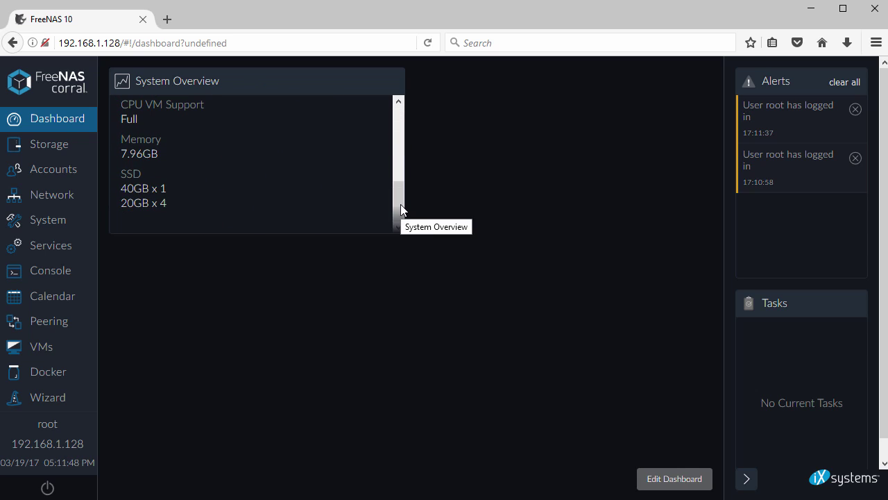
left_click(660, 478)
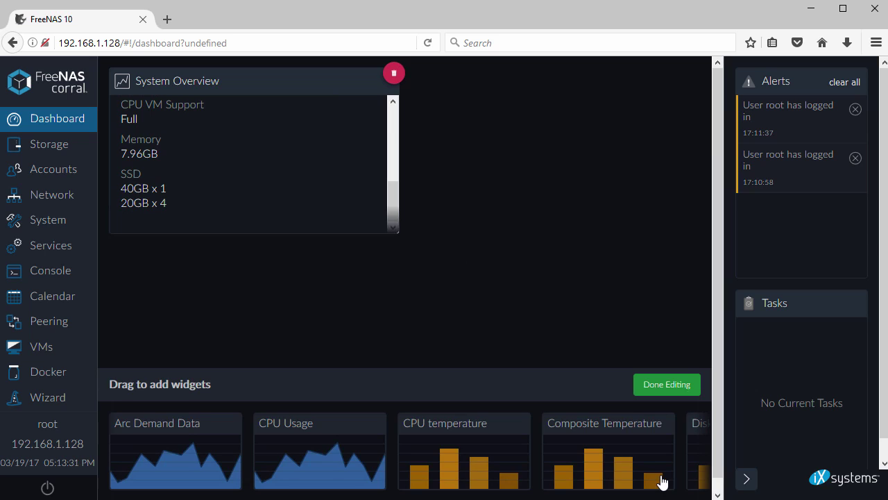
left_click(394, 74)
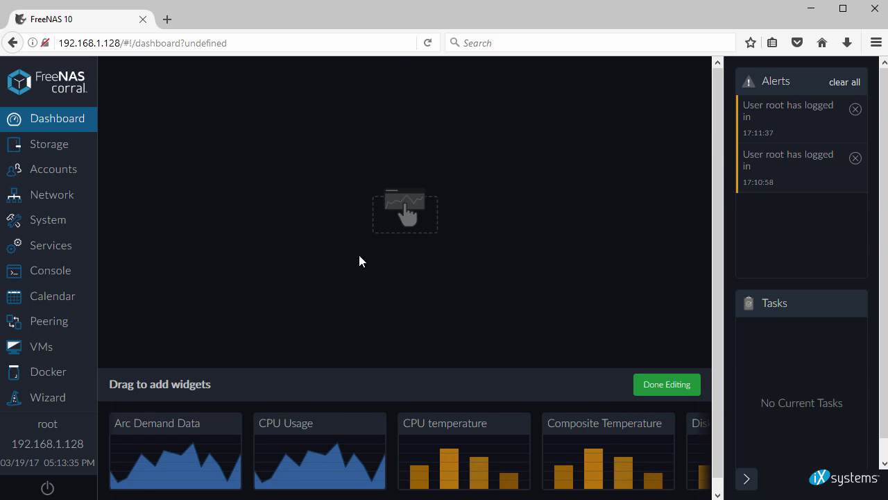
- Place CPU Usage, Disk I/O, Network Traffic and Load Average widgets, finish editing, then go to Storage
left_click_drag(313, 419, 235, 144)
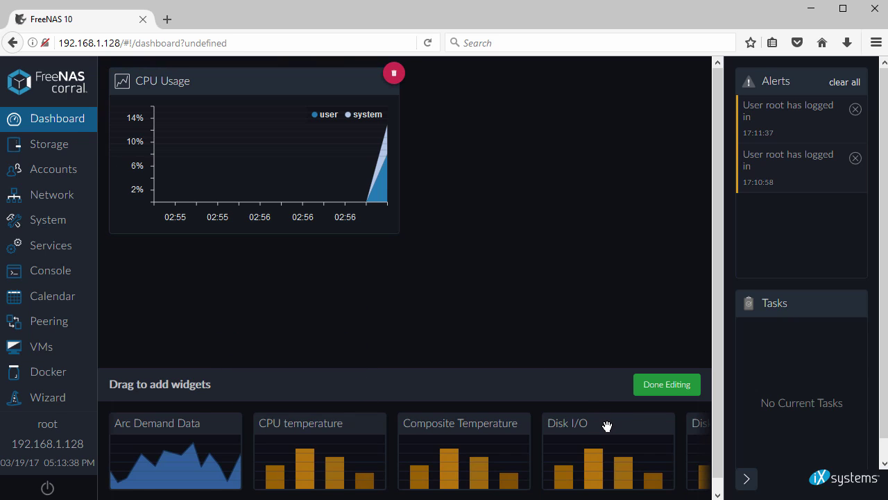
left_click_drag(607, 425, 539, 140)
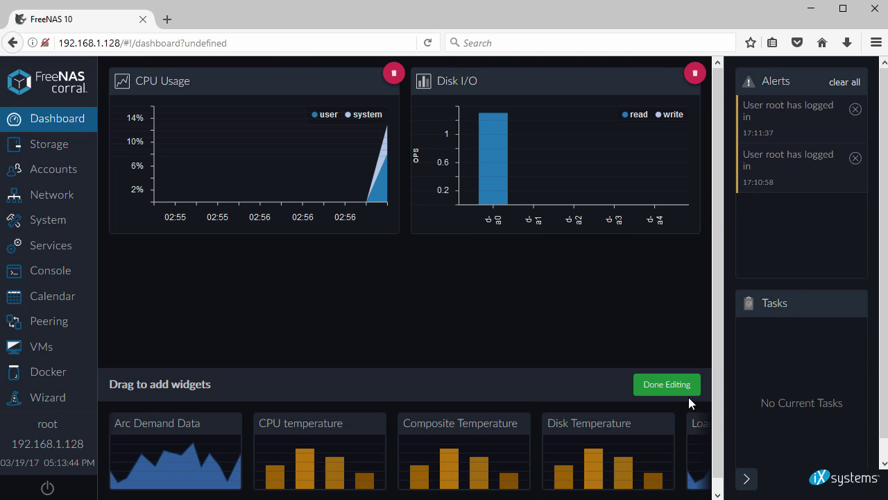
scroll(715, 359, "down", 1)
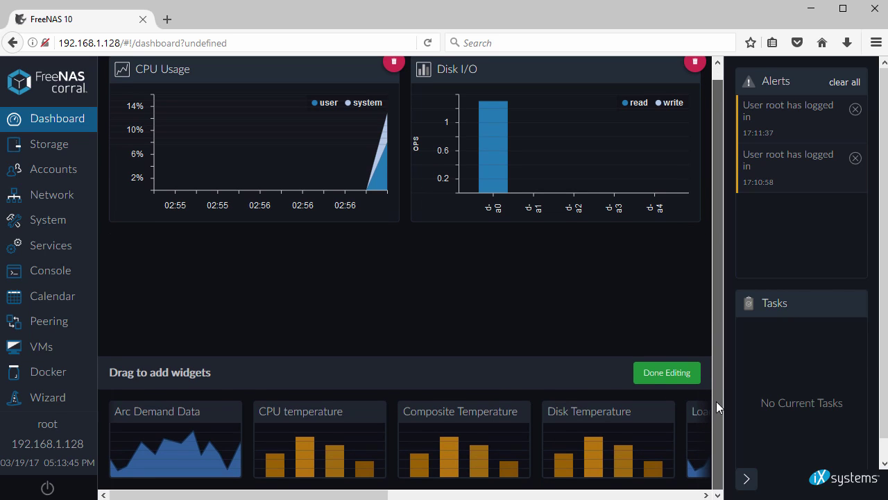
left_click(428, 495)
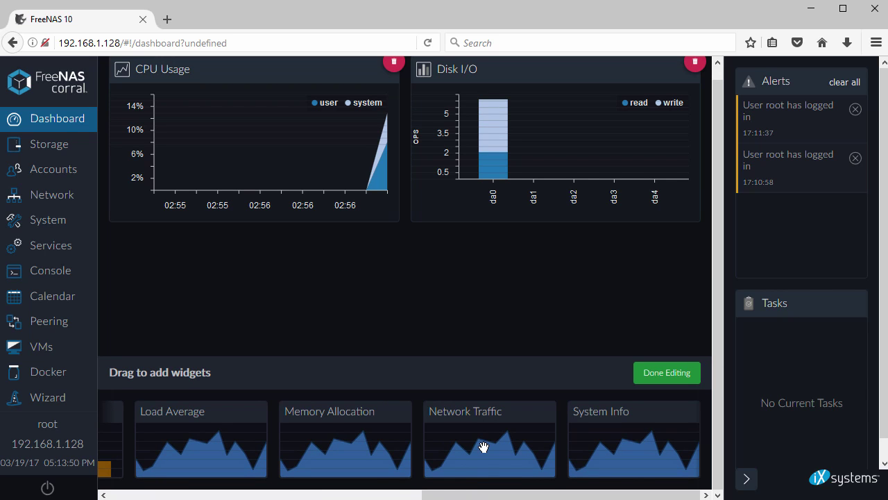
left_click_drag(483, 446, 259, 287)
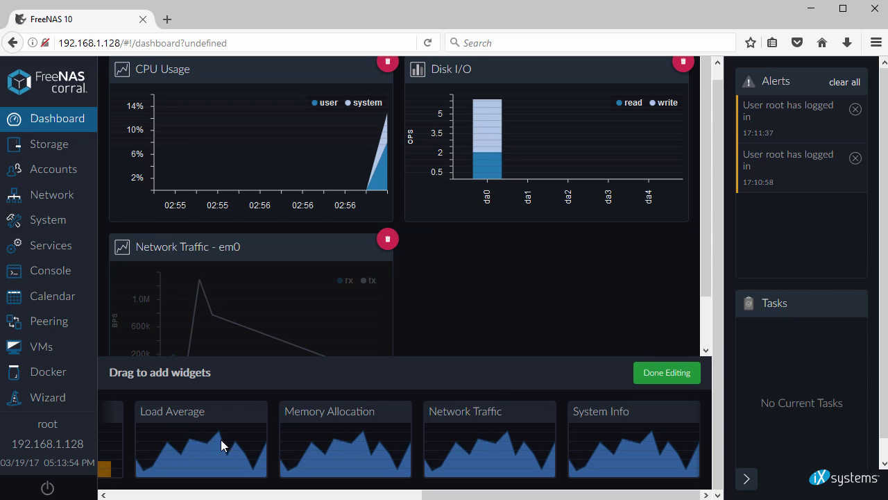
left_click_drag(221, 439, 519, 299)
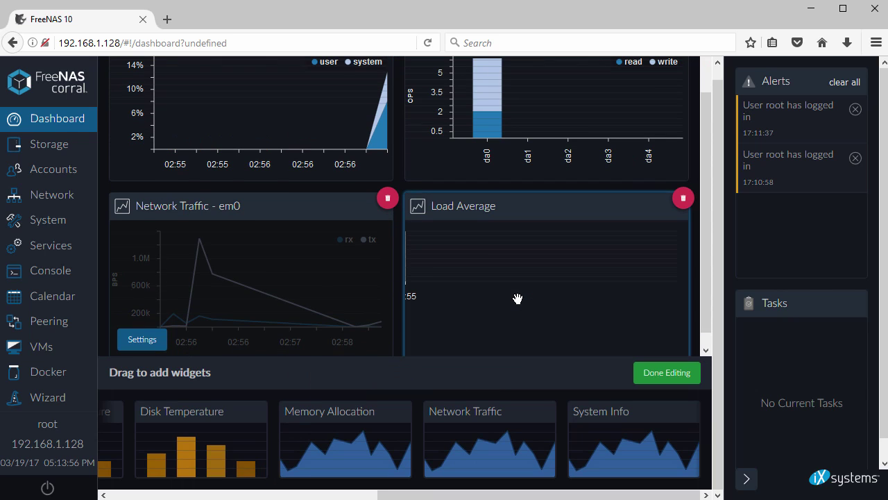
left_click(665, 379)
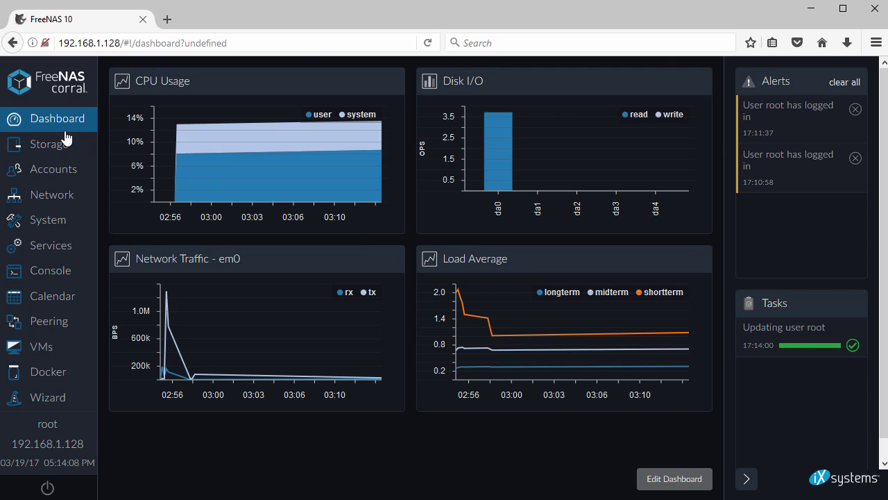
left_click(47, 142)
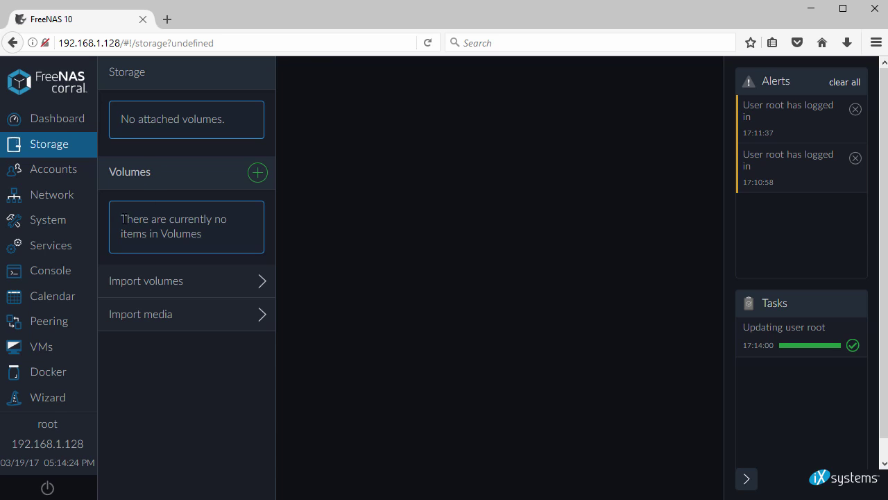
- Start a new volume and name it vol001
left_click_drag(122, 219, 224, 234)
left_click(224, 235)
left_click(258, 173)
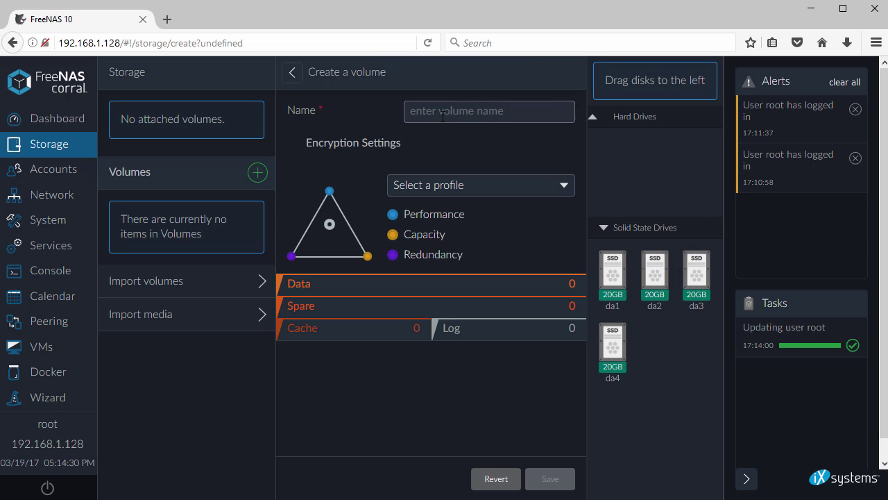
left_click(443, 116)
type("vol")
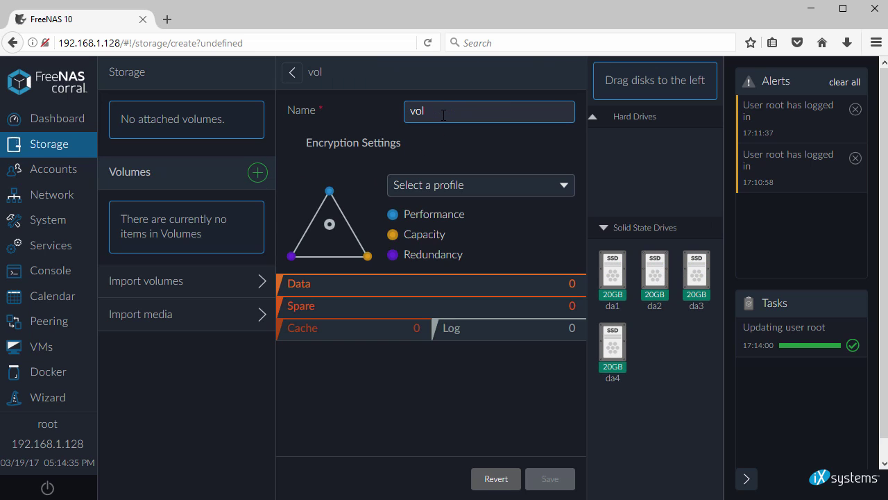
type("001")
- Try the Virtualization, Media and Backup profiles, settle on Optimal, and create the volume
left_click(552, 191)
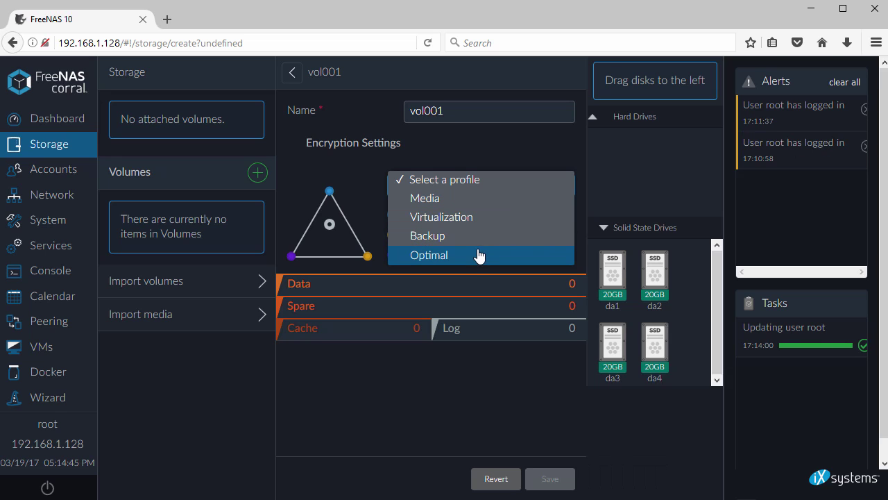
left_click(475, 217)
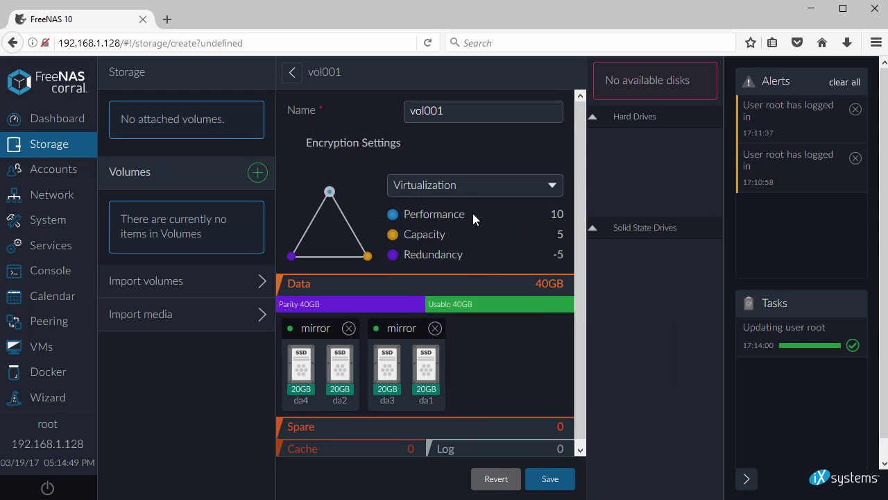
left_click(519, 192)
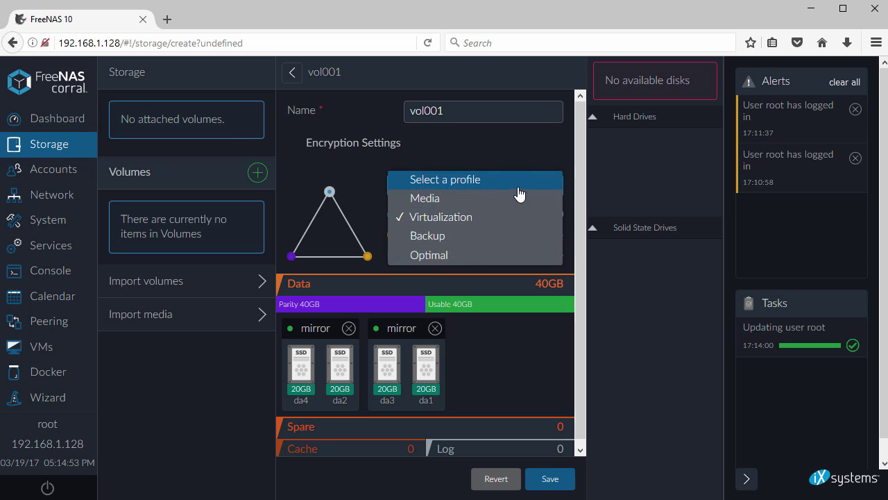
left_click(506, 201)
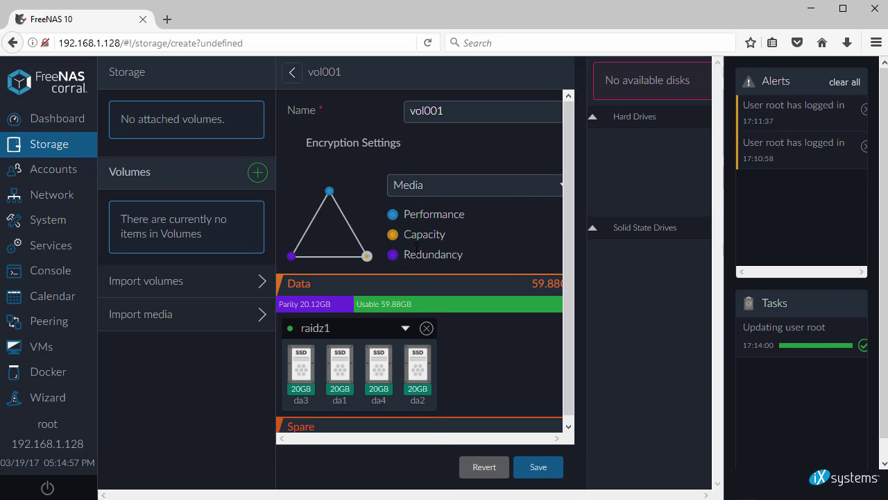
left_click(521, 193)
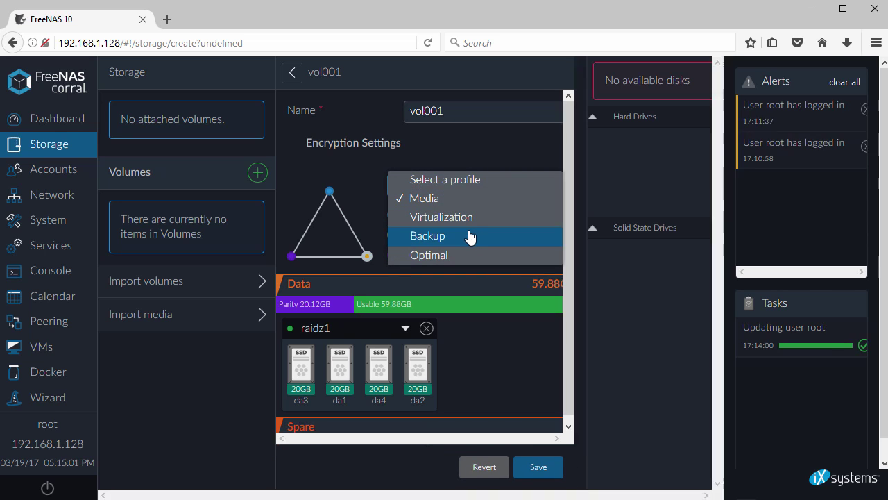
left_click(469, 236)
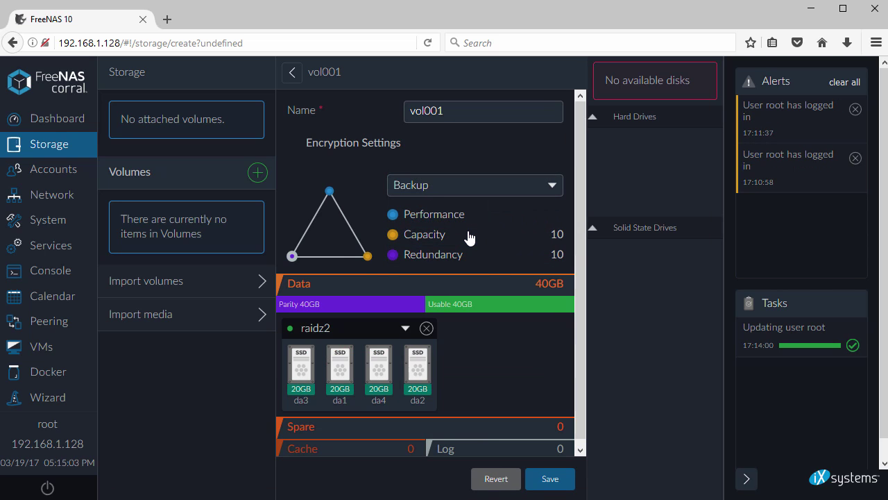
left_click(482, 190)
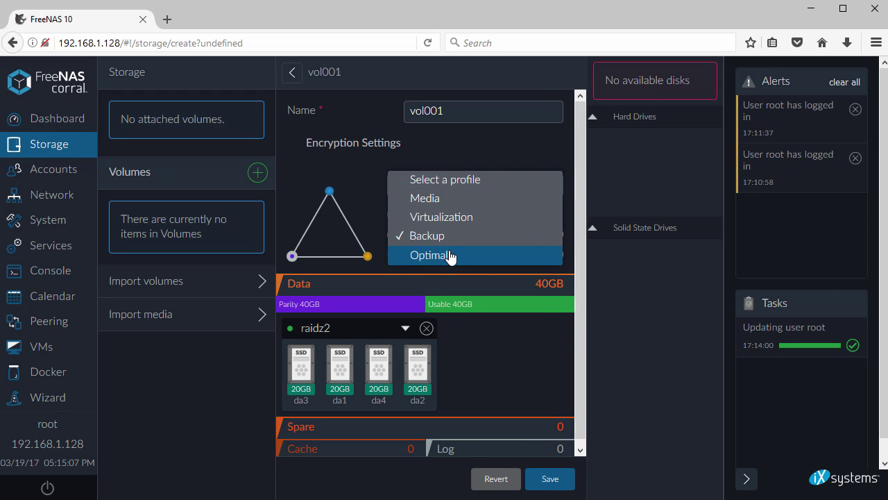
left_click(450, 256)
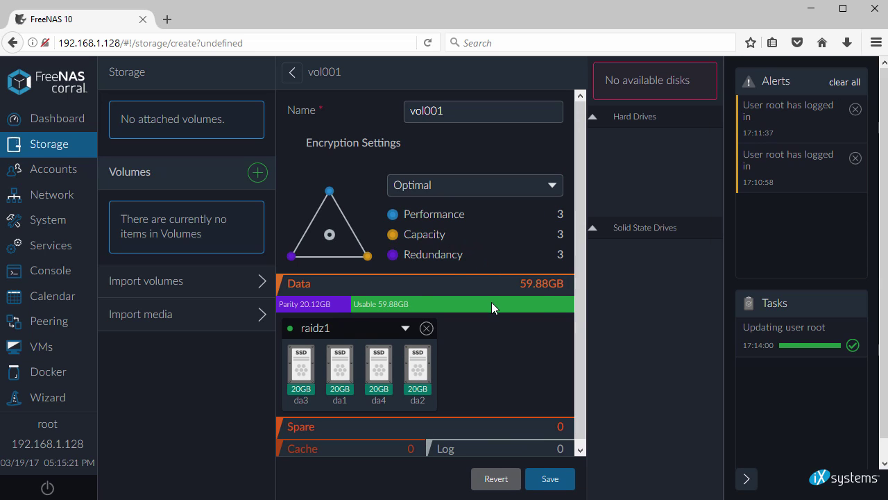
scroll(582, 381, "down", 1)
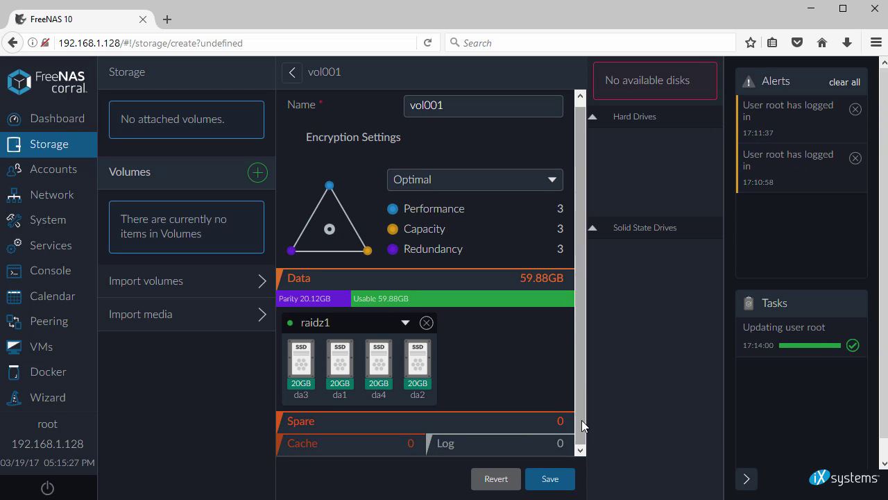
left_click(551, 477)
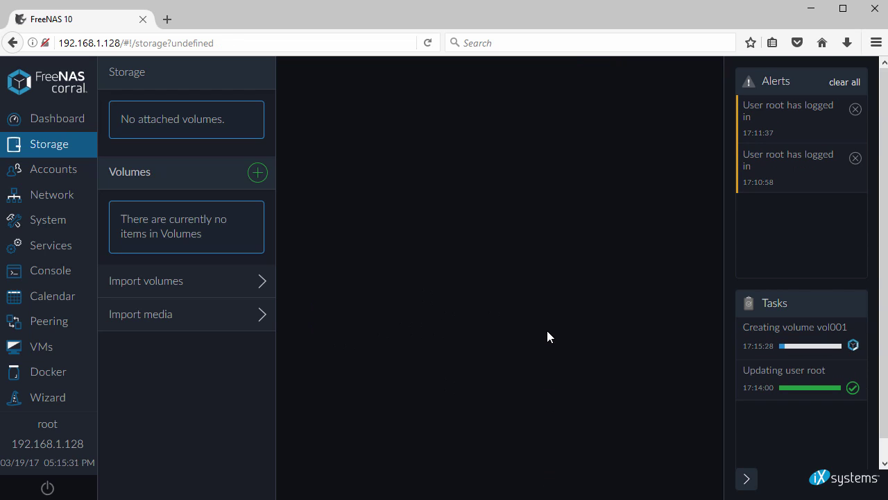
- Check the creation task and vol001's 71.5GB capacity, then go to Accounts
left_click(772, 334)
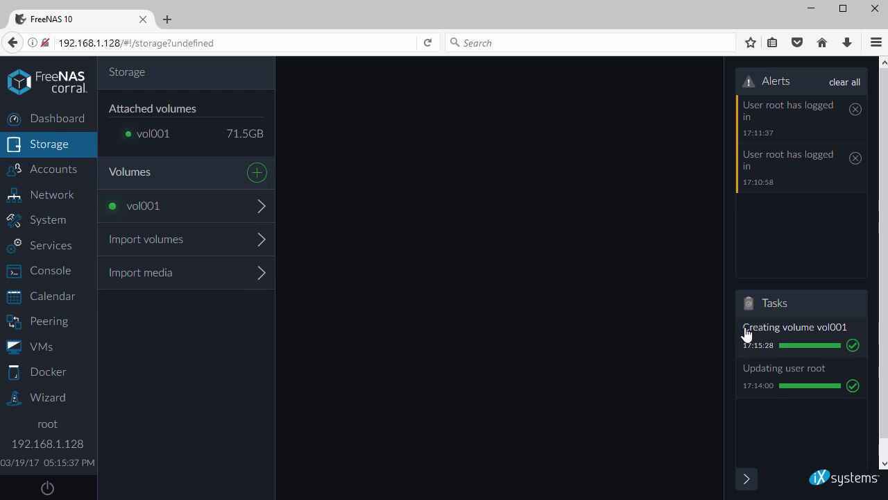
left_click(216, 207)
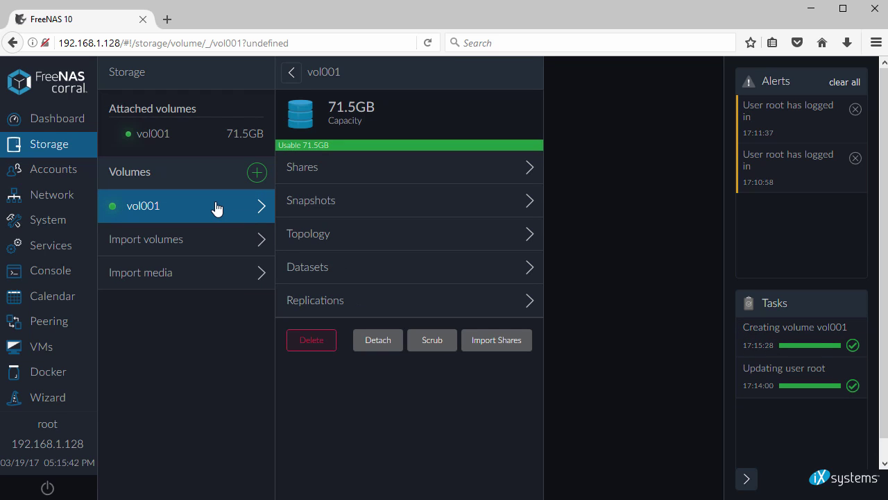
double_click(387, 109)
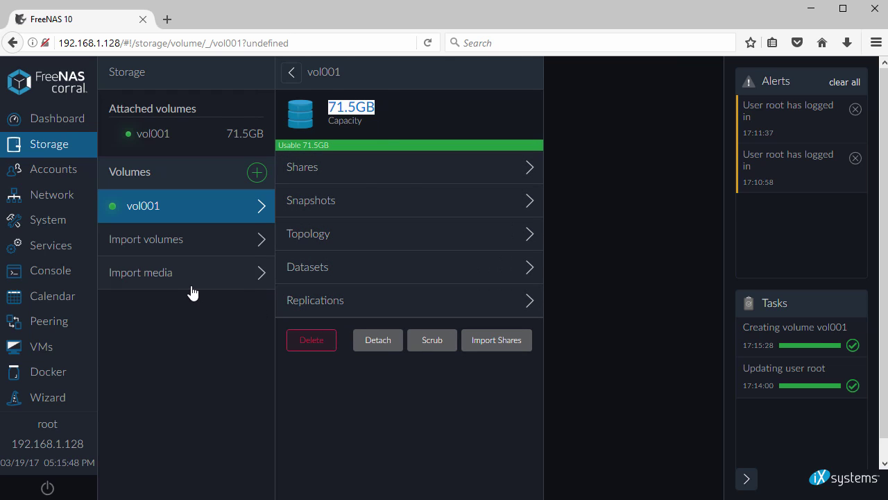
left_click(47, 174)
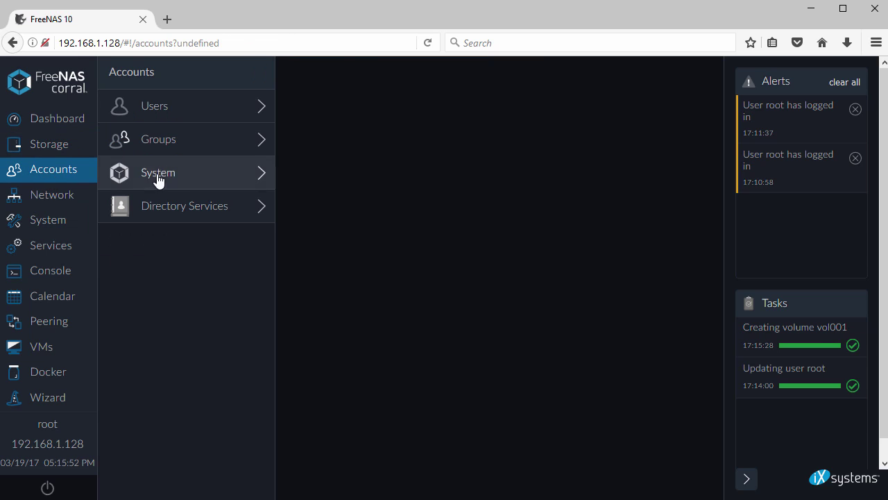
- Create the group testgroup with Group ID 1001 under Accounts > Groups
left_click(167, 140)
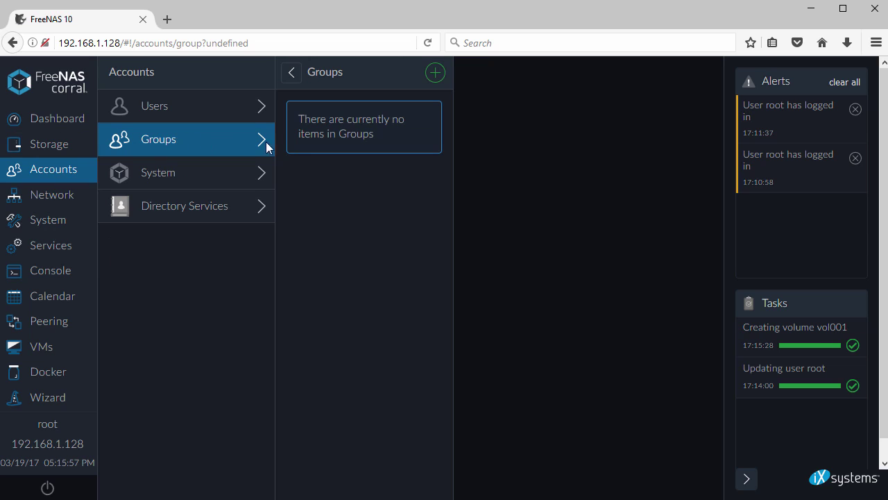
left_click(436, 72)
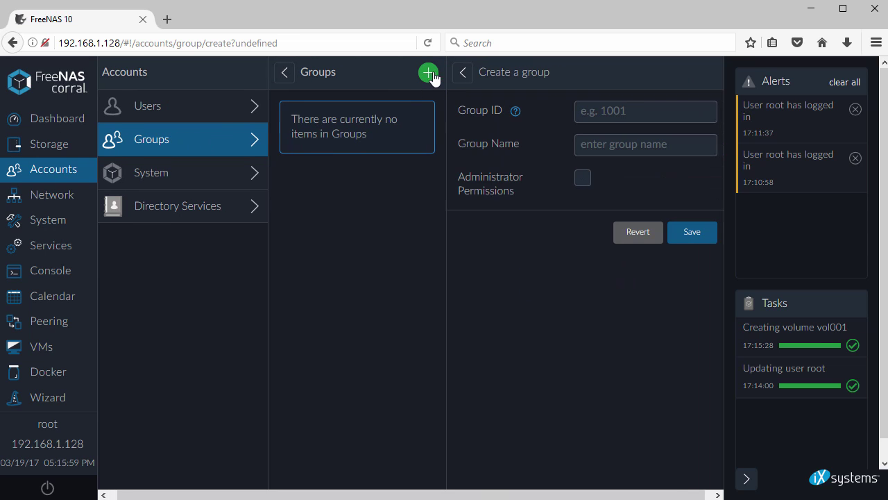
left_click(599, 106)
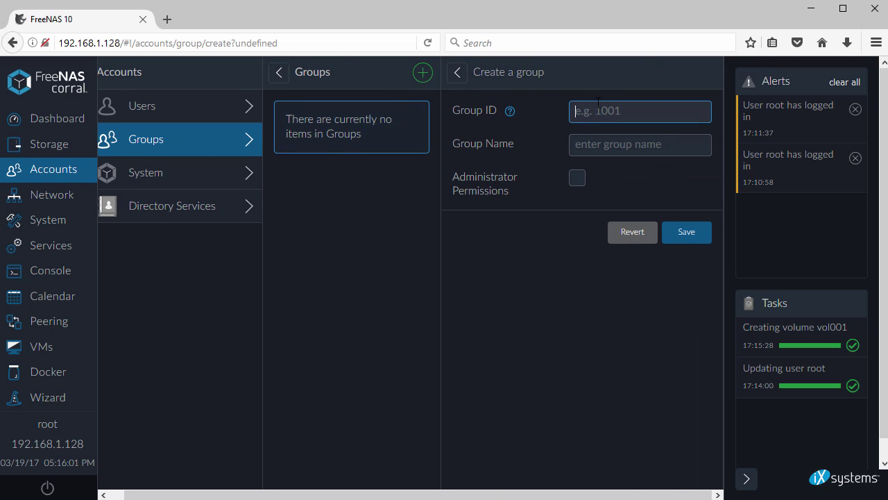
type("10")
type("testgroup")
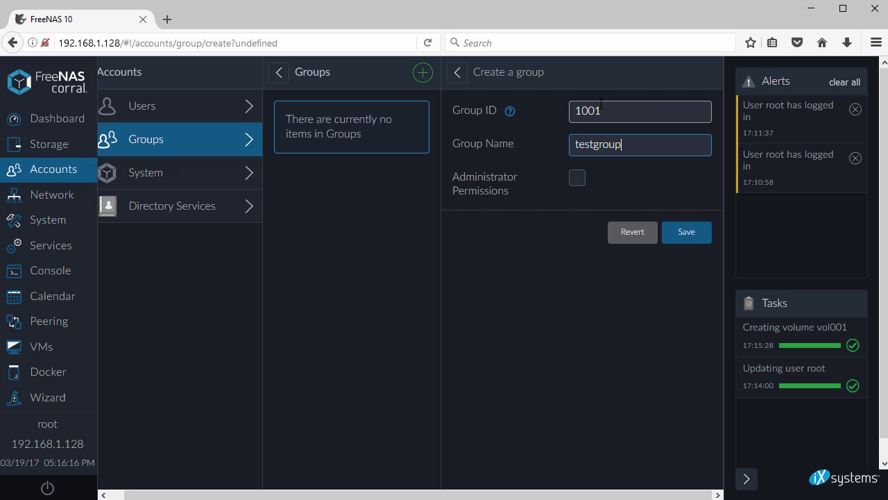
left_click(686, 234)
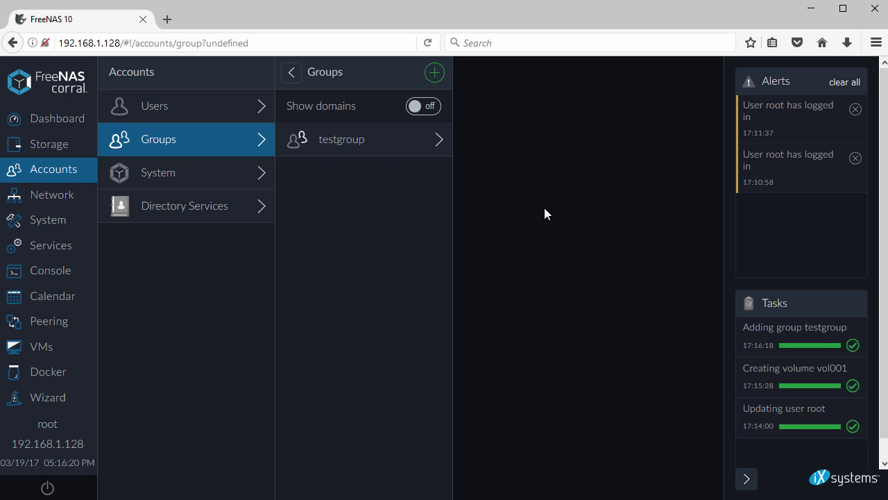
- Start a new user, entering the username, the password twice and the display name
left_click(163, 109)
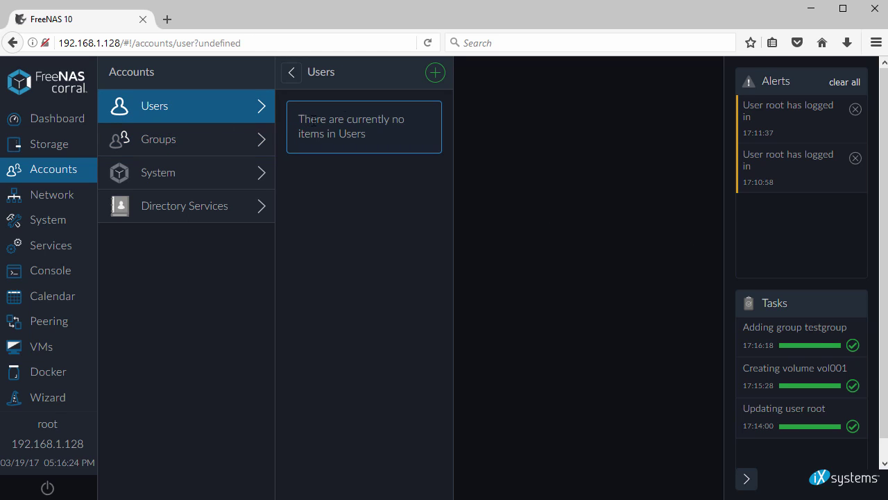
left_click(435, 72)
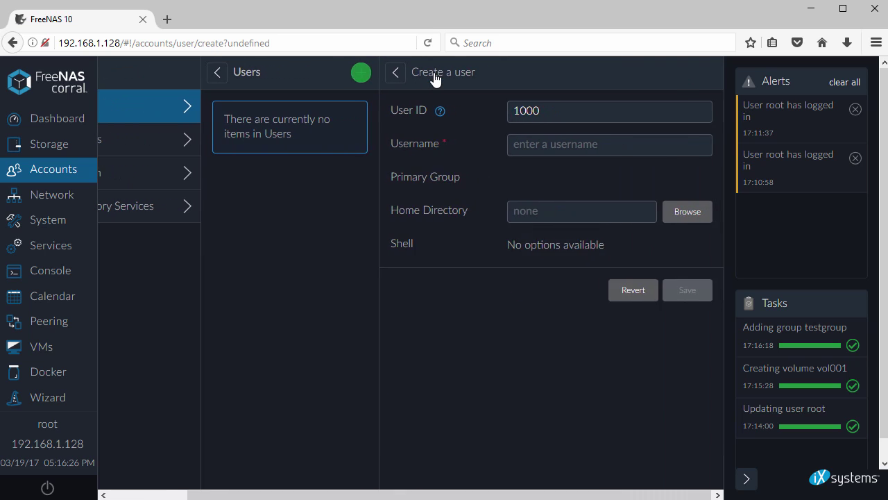
left_click(554, 113)
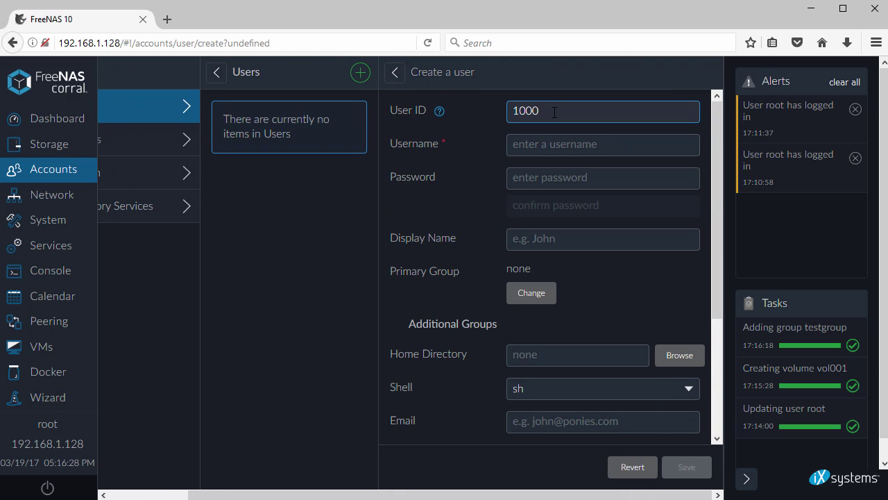
left_click(557, 144)
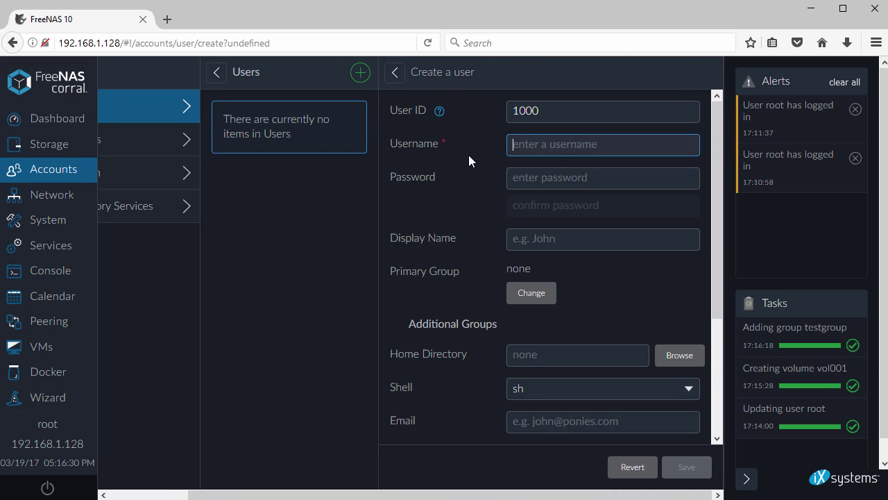
type("john")
key("Tab")
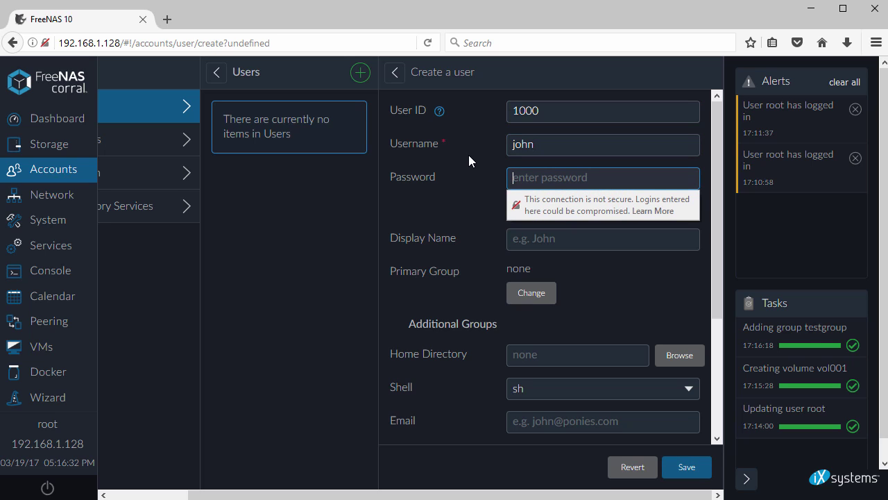
type("freenas")
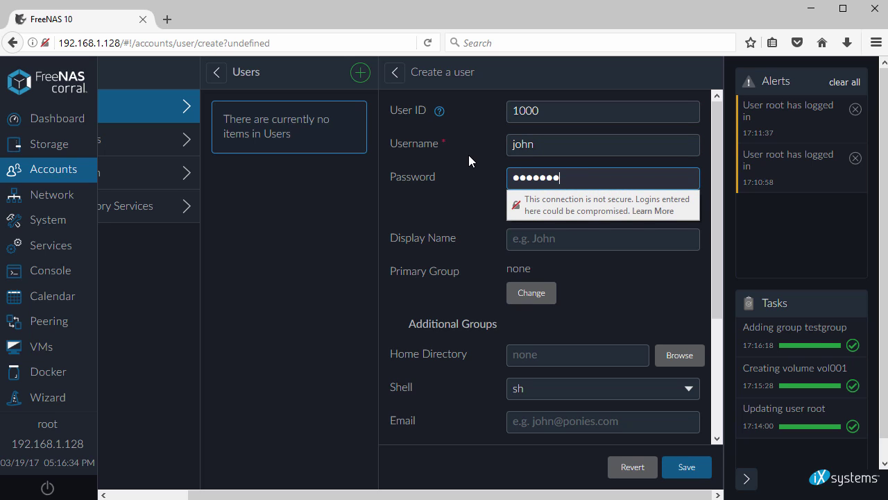
type("d")
key("Tab")
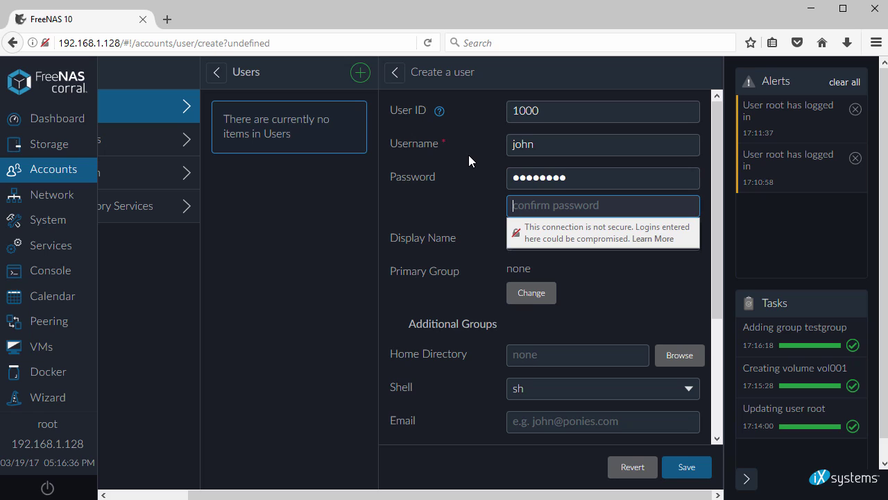
type("freenasd")
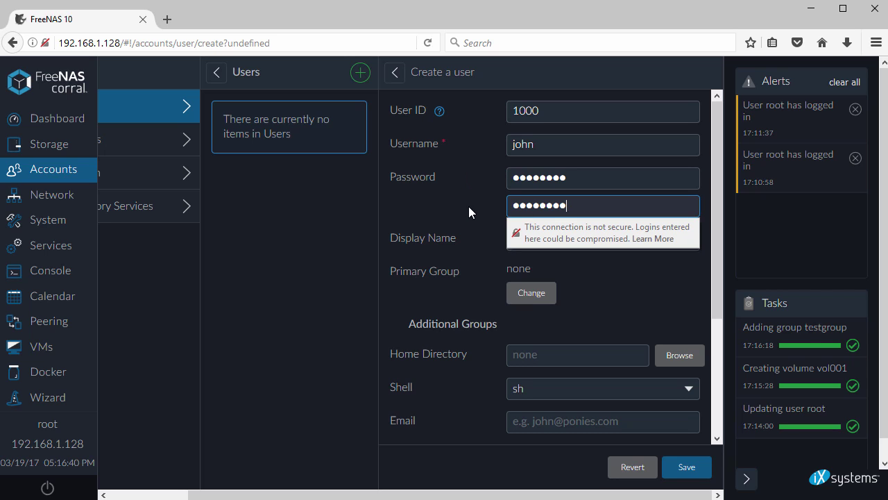
key("Tab")
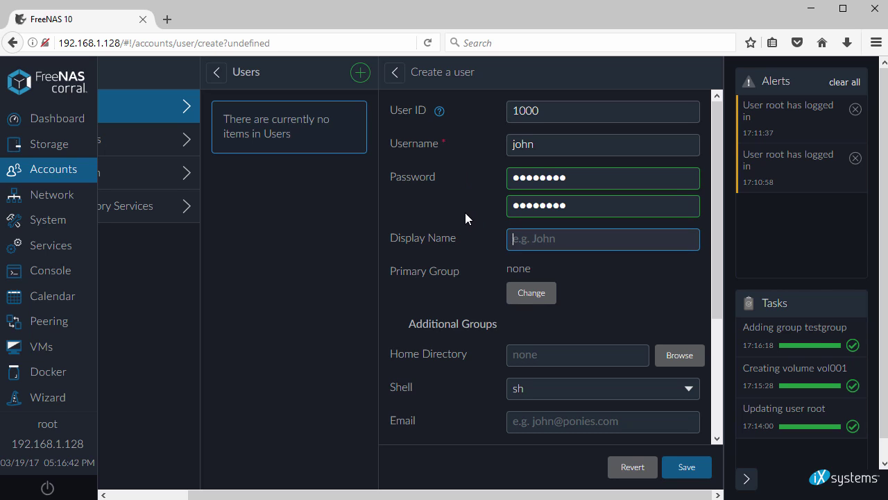
type("John Smith")
- Make testgroup the user's primary group and save the account
left_click(525, 294)
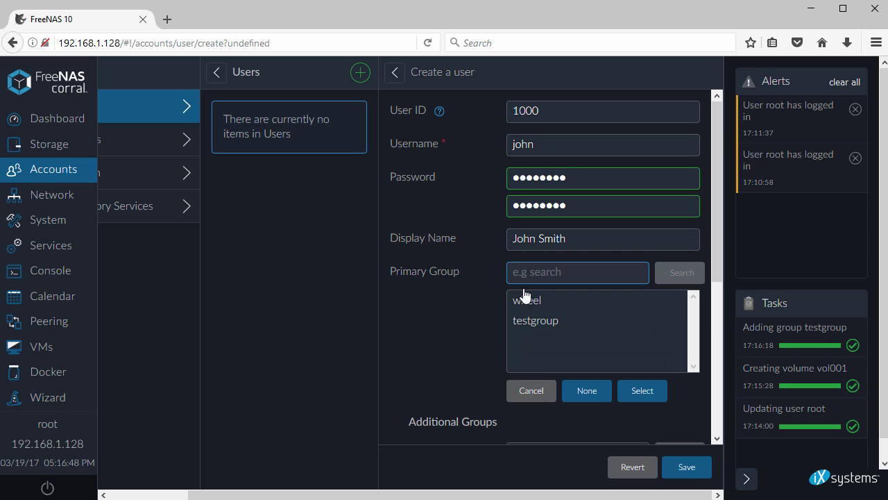
left_click(535, 321)
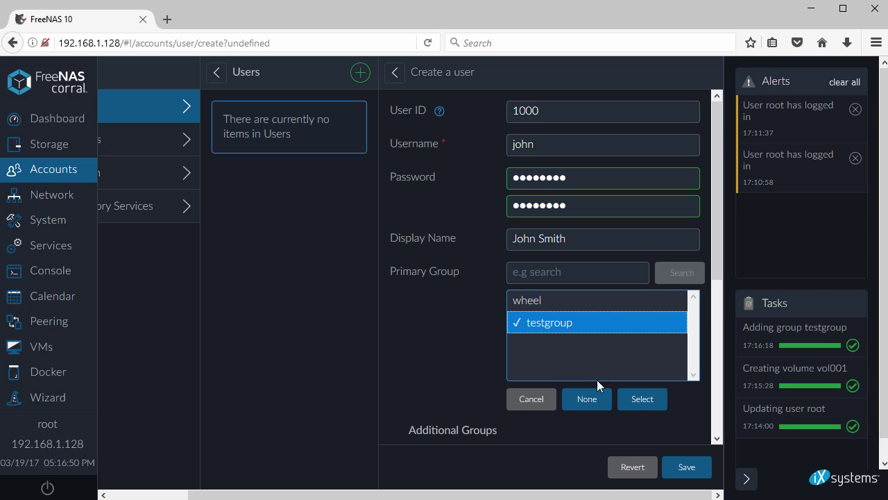
left_click(638, 401)
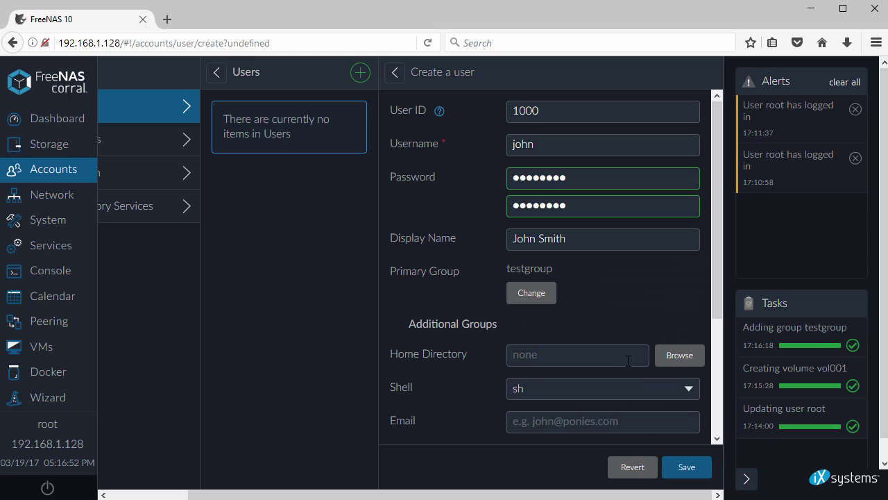
left_click_drag(718, 278, 712, 400)
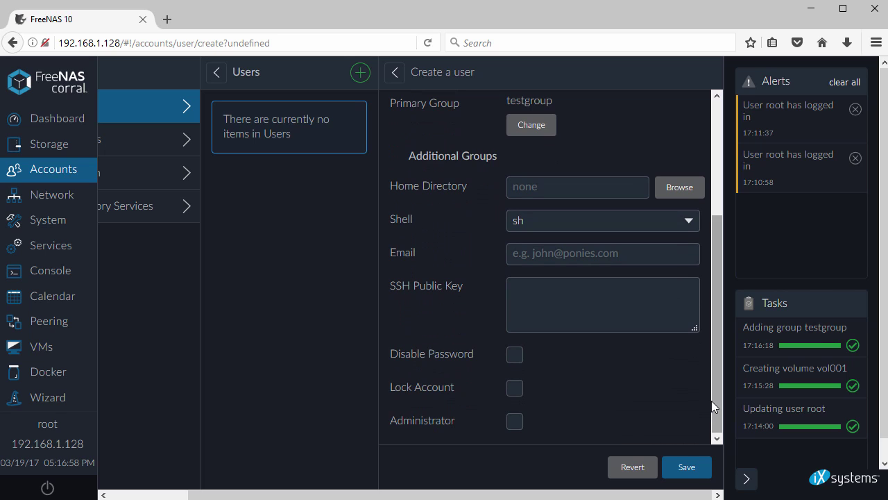
left_click(684, 467)
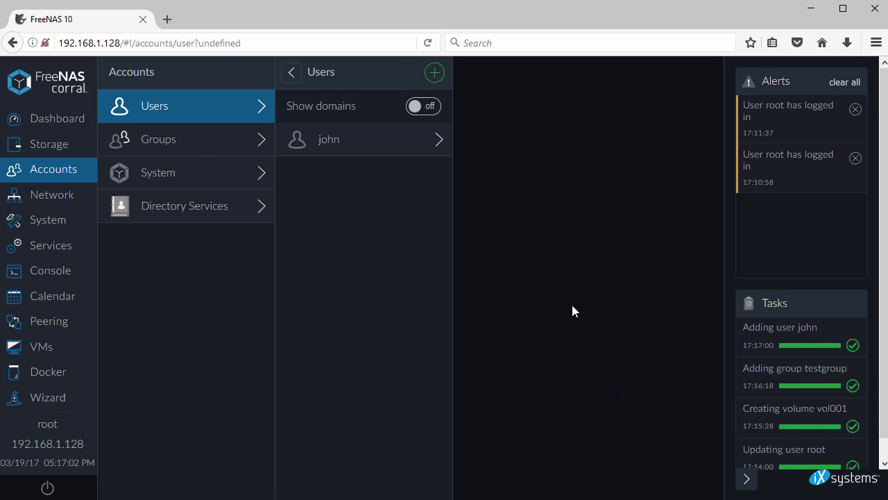
- Browse the System accounts list and Directory Services options, then open Network
left_click(186, 181)
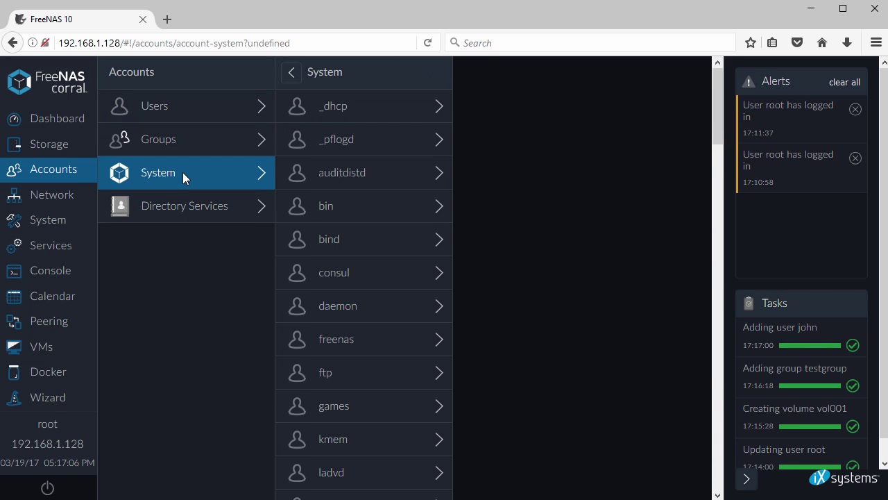
left_click(174, 206)
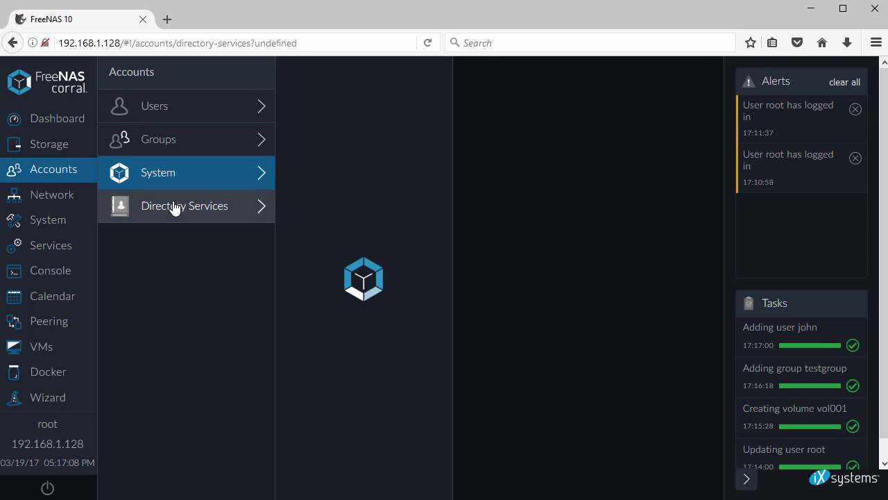
left_click(48, 200)
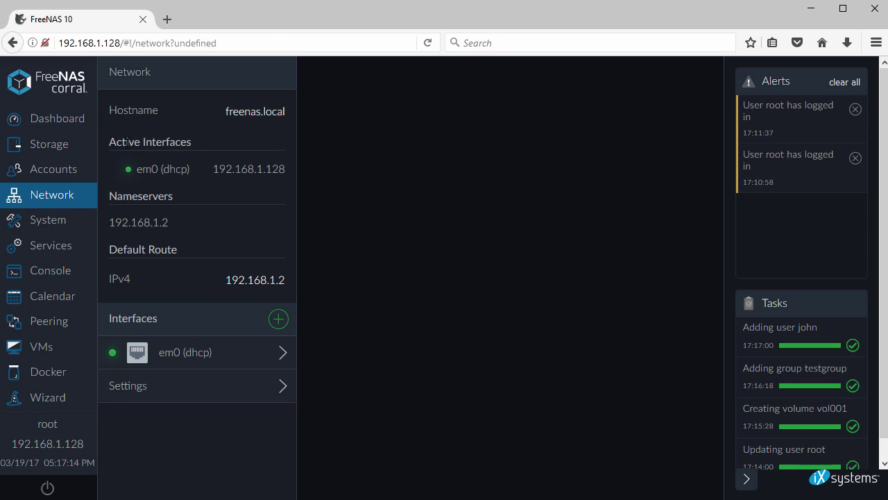
- Inspect the em0 interface and toggle its DHCP setting off and back on
triple_click(127, 141)
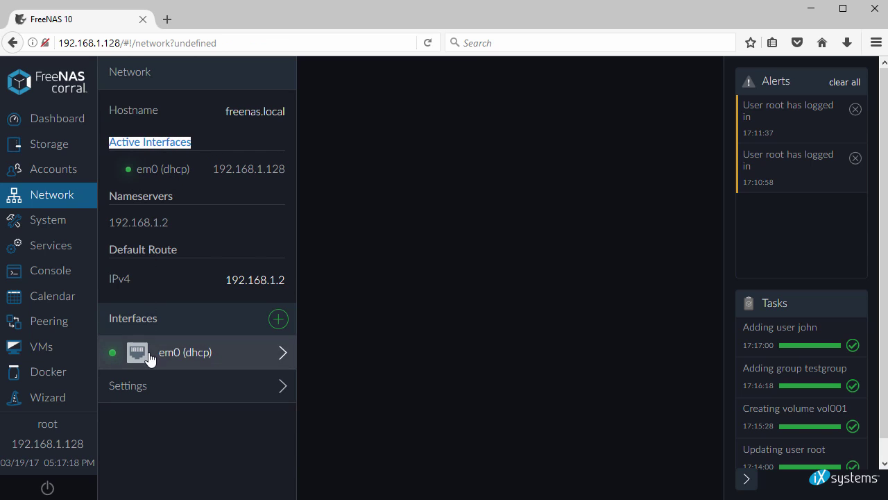
left_click(172, 359)
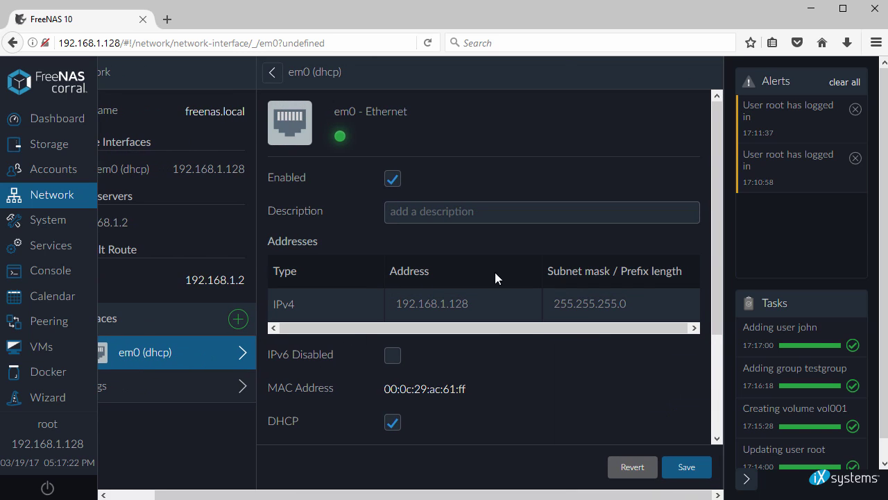
left_click_drag(716, 249, 714, 369)
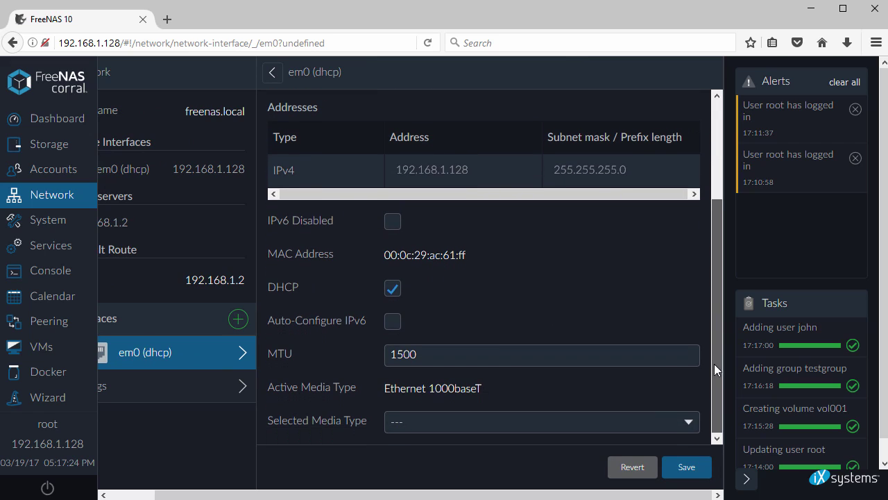
left_click(393, 289)
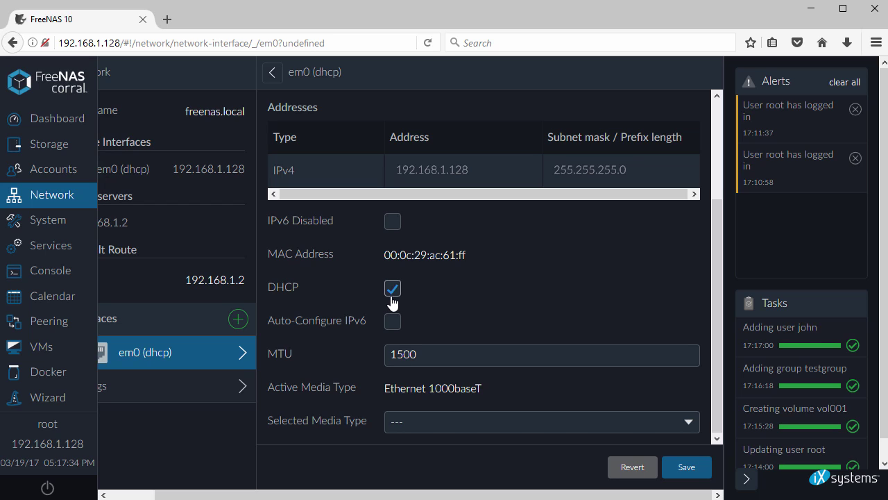
- Review the general Network Settings, then move to the System section
left_click(152, 392)
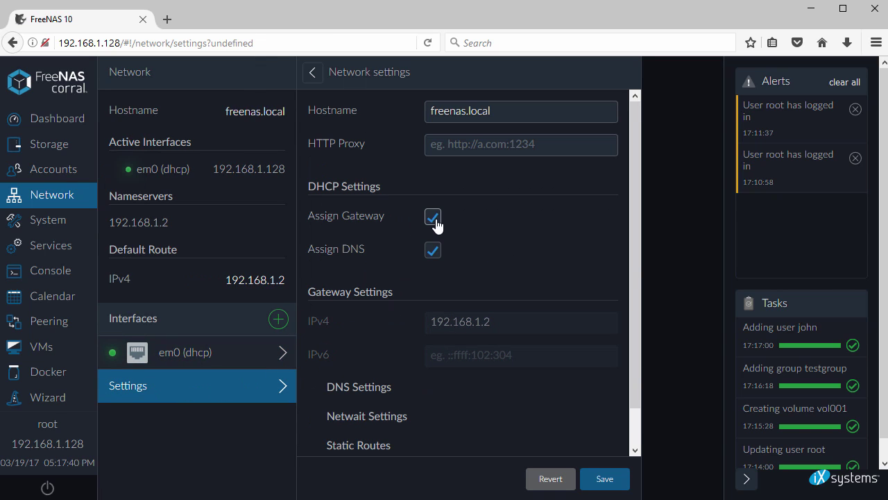
scroll(435, 280, "down", 1)
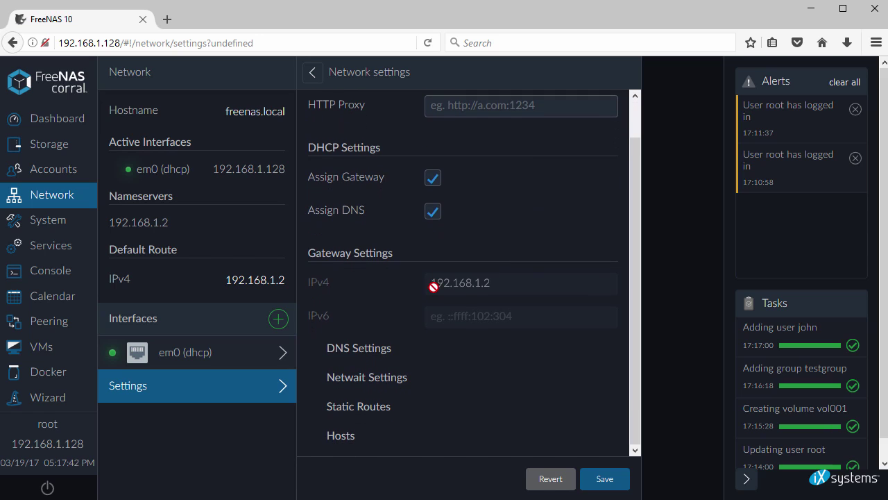
left_click(53, 225)
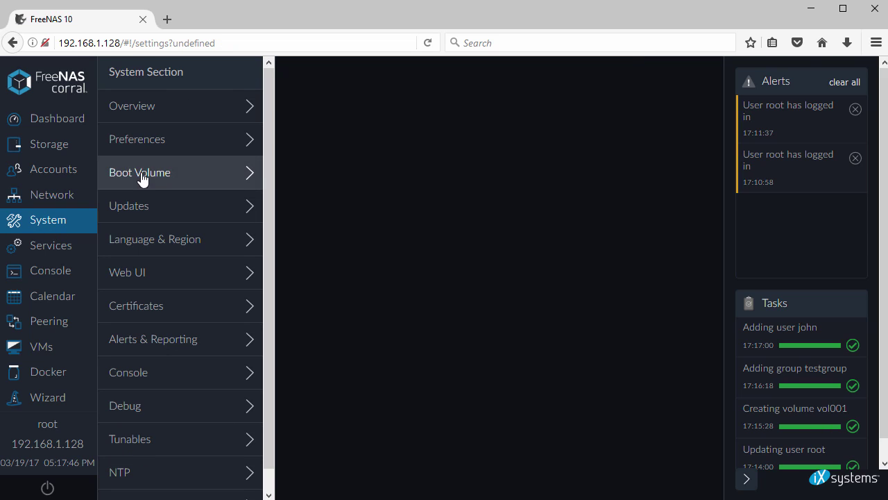
- Change the hostname to freenas10.lab.local in Preferences, save, and open Updates
left_click(179, 107)
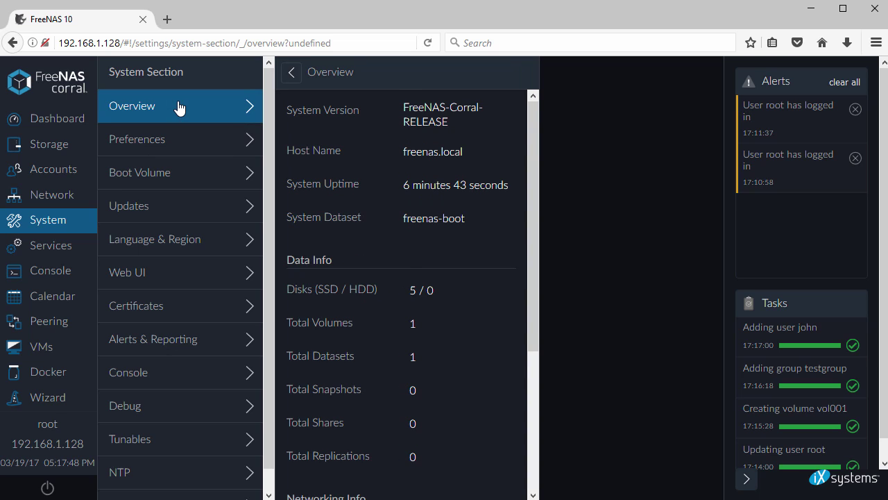
scroll(357, 173, "down", 6)
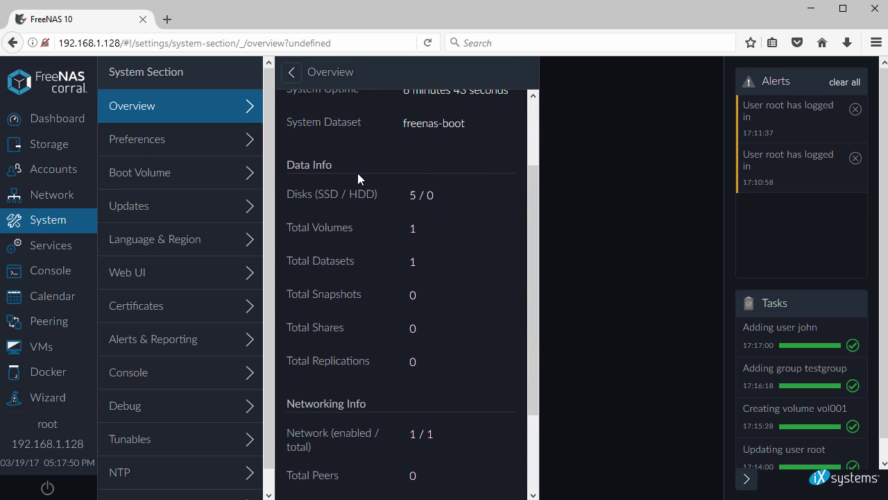
left_click(179, 144)
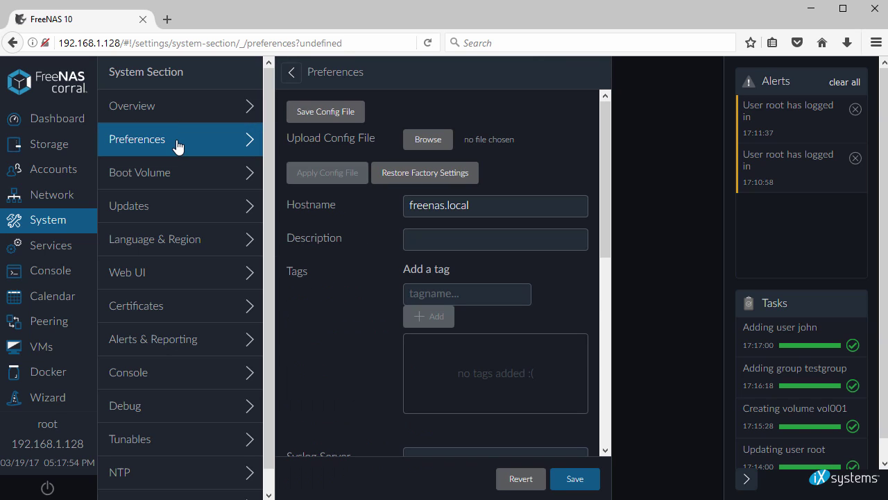
left_click_drag(287, 206, 347, 205)
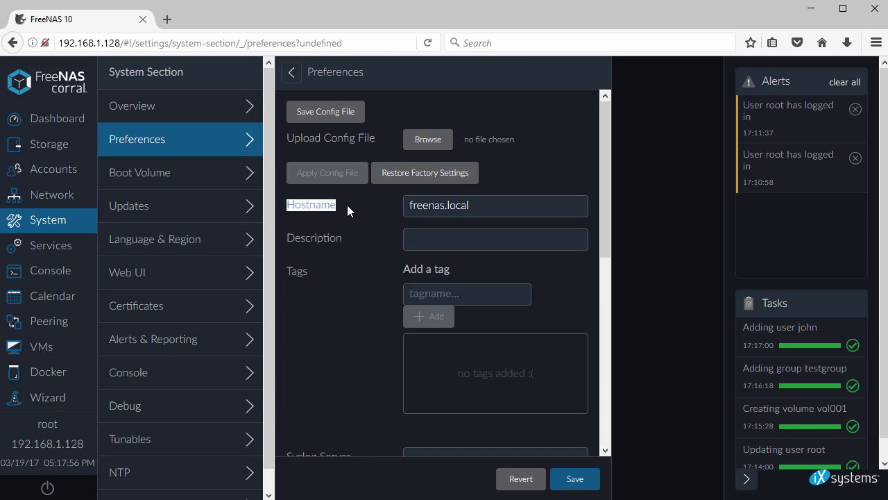
triple_click(473, 208)
type("f")
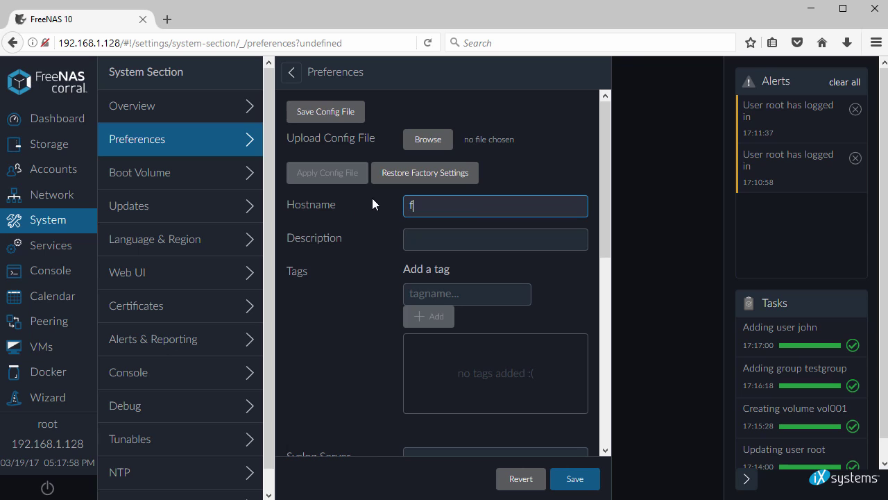
type("reenas10.lab.local")
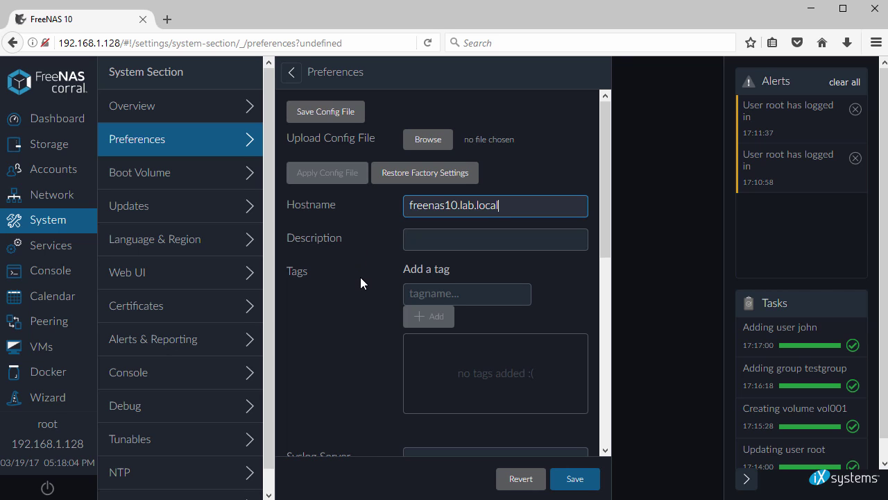
scroll(360, 277, "down", 5)
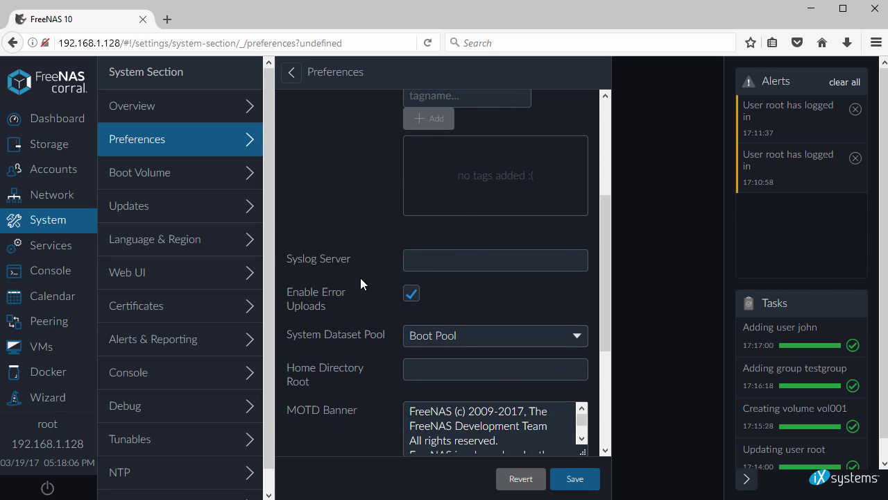
scroll(360, 281, "down", 5)
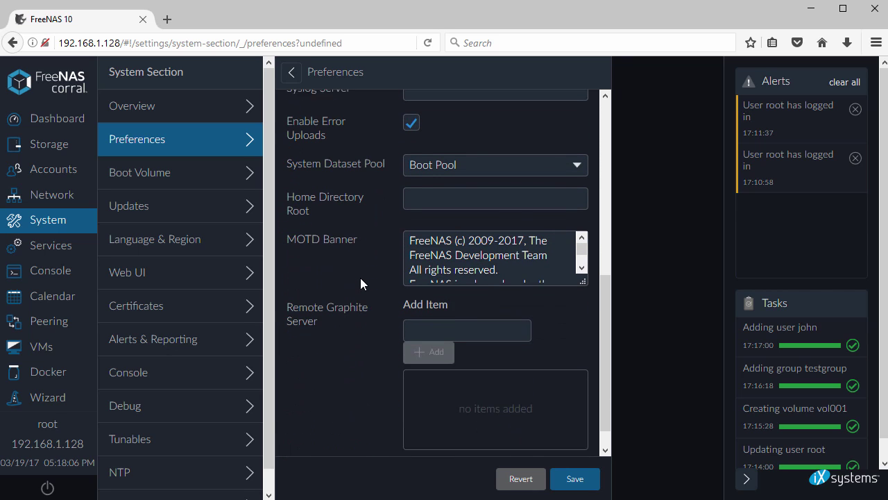
left_click(575, 478)
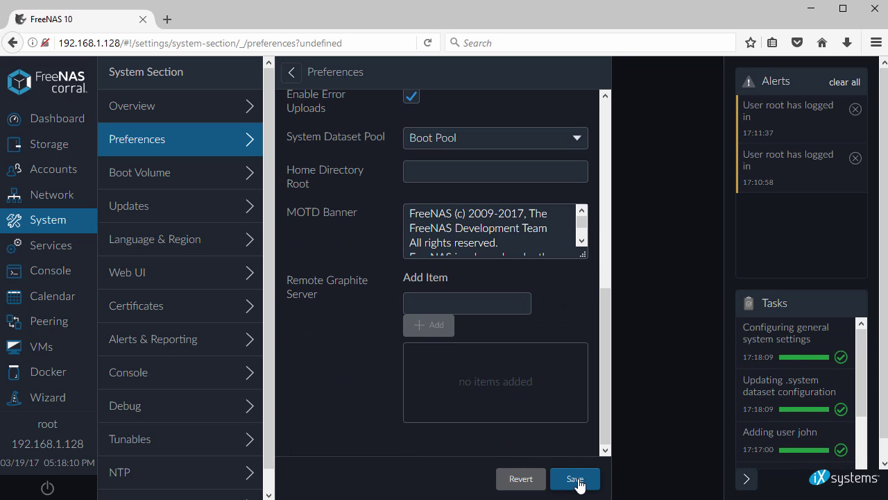
left_click(159, 212)
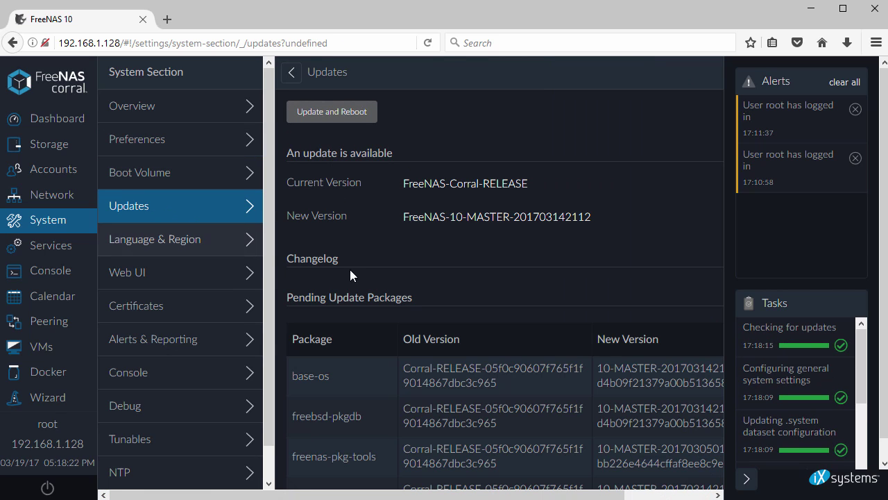
- Switch the update train to FreeNAS-Corral-STABLE and save it
scroll(464, 278, "down", 3)
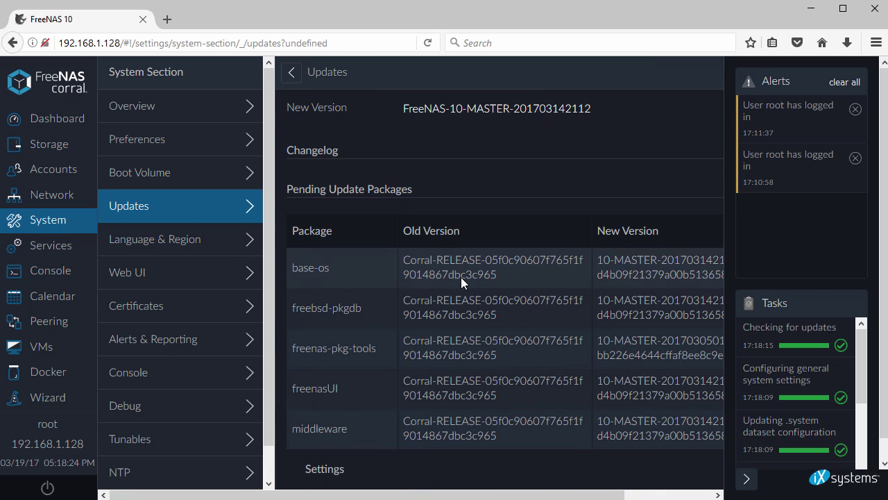
left_click(325, 470)
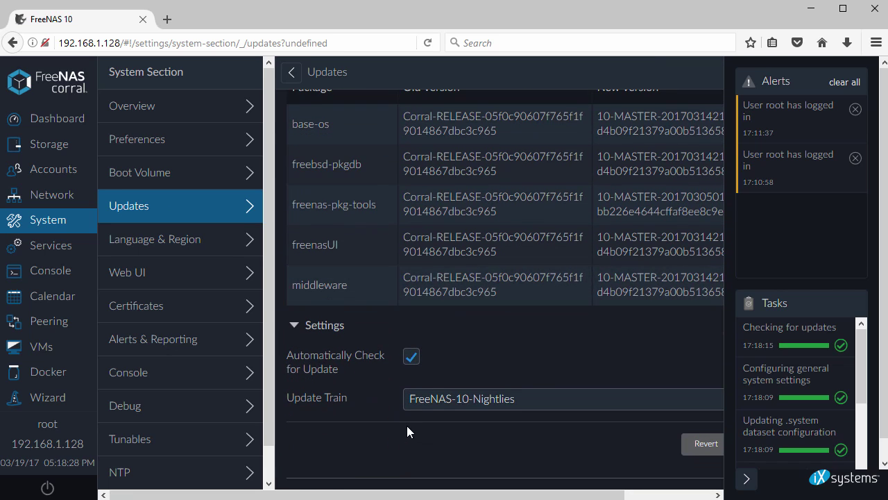
left_click_drag(291, 402, 363, 404)
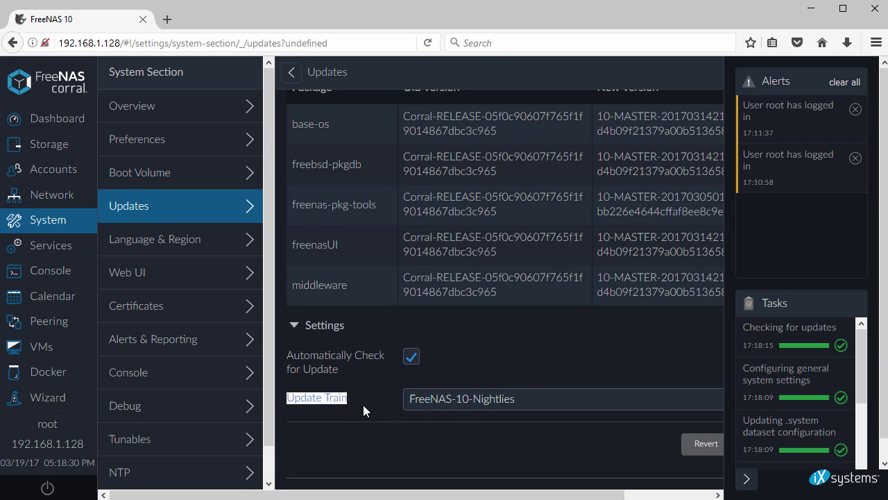
left_click(462, 405)
left_click(462, 405)
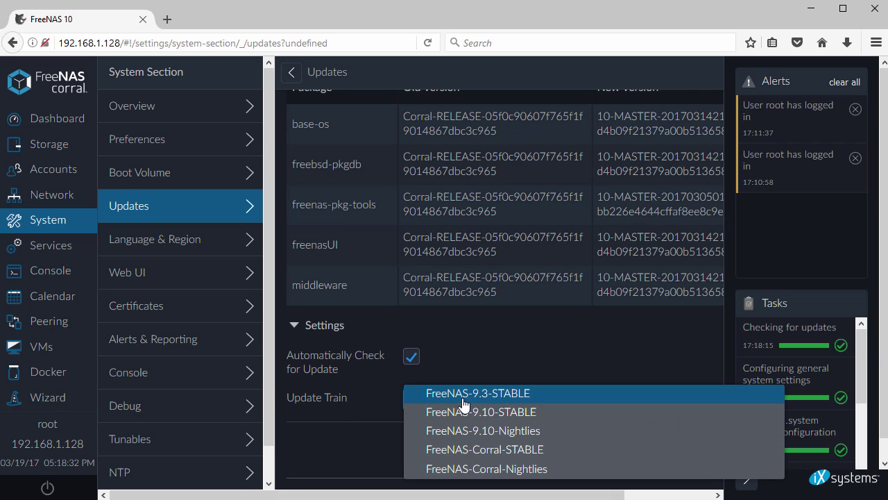
left_click(474, 450)
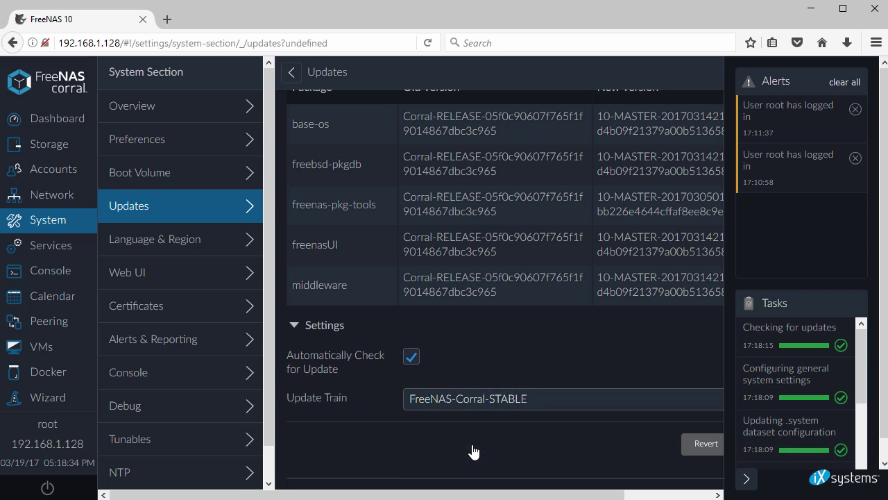
left_click_drag(457, 495, 550, 494)
left_click(673, 446)
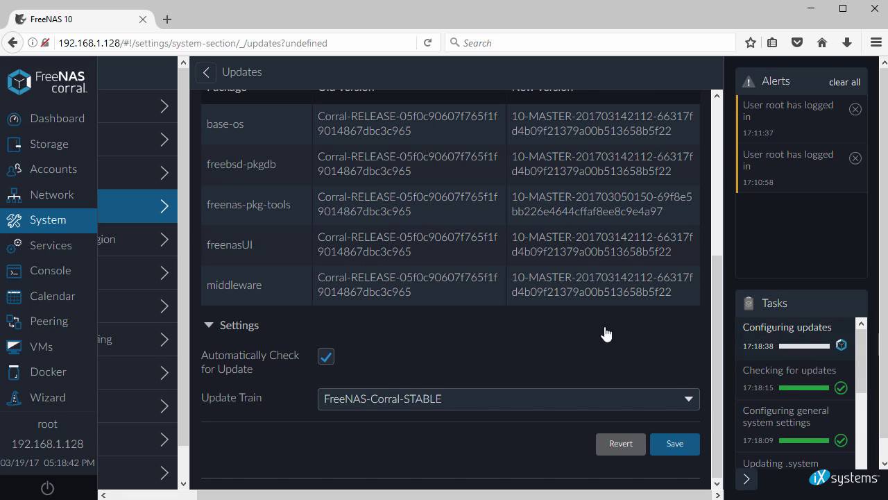
- Turn off automatic checking for updates and save the update settings again
scroll(438, 340, "up", 3)
scroll(440, 340, "up", 2)
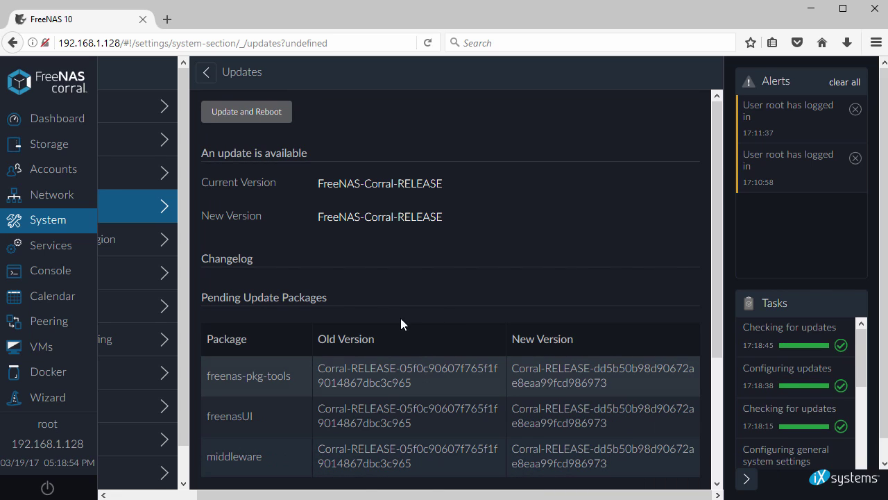
scroll(327, 237, "down", 3)
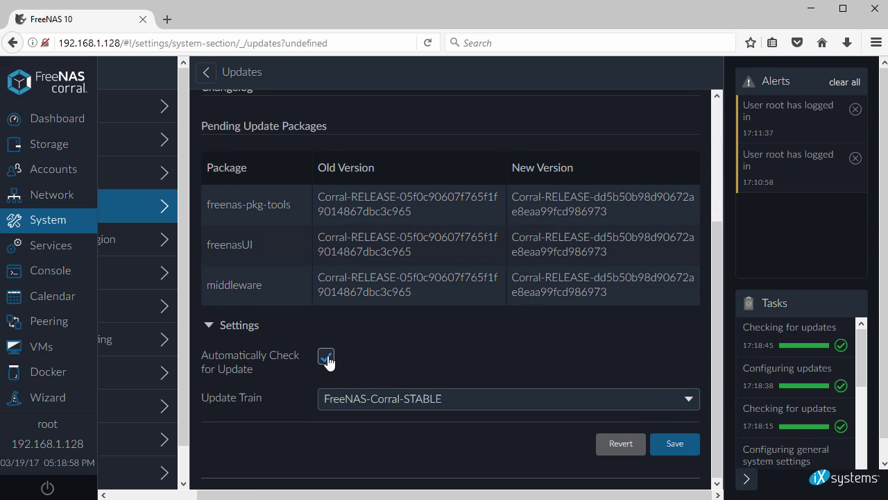
left_click(675, 444)
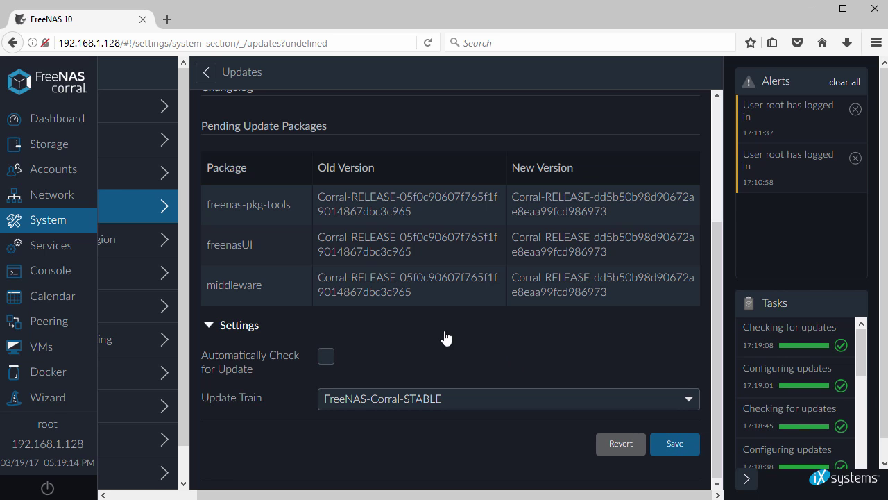
scroll(370, 335, "up", 5)
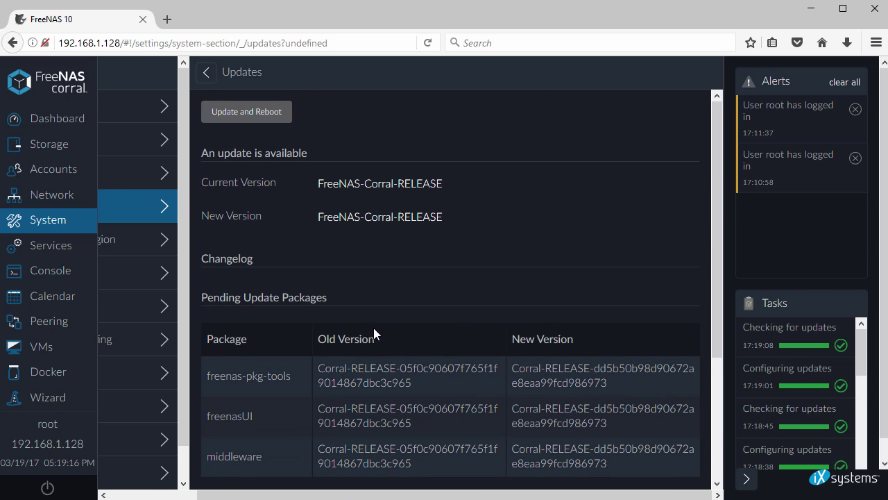
left_click_drag(385, 496, 297, 495)
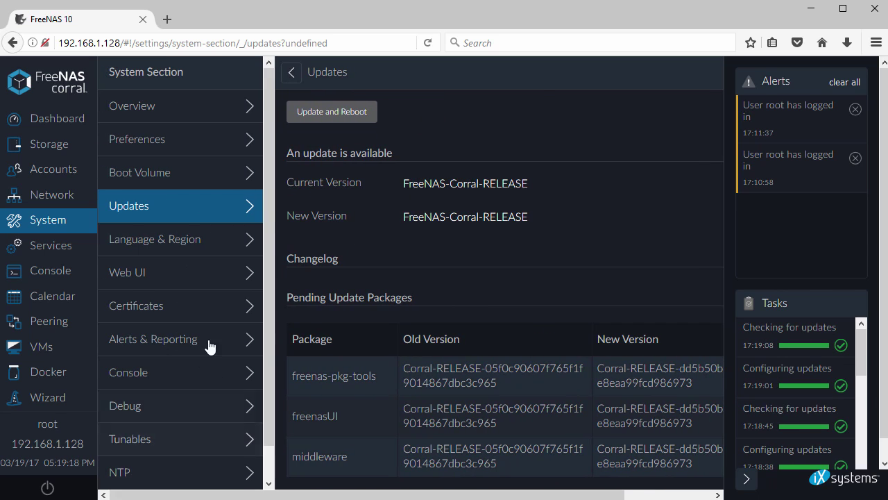
- Check Language & Region, keeping keyboard United States and timezone America/Los_Angeles
left_click(193, 243)
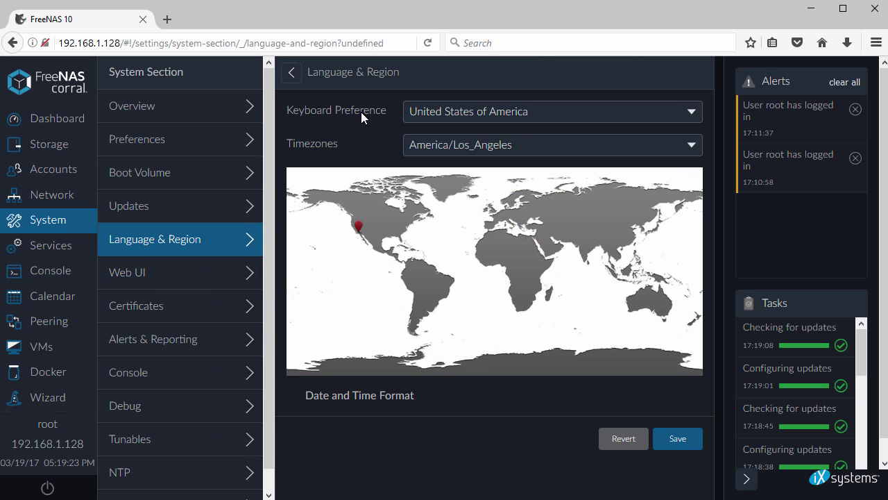
left_click(679, 114)
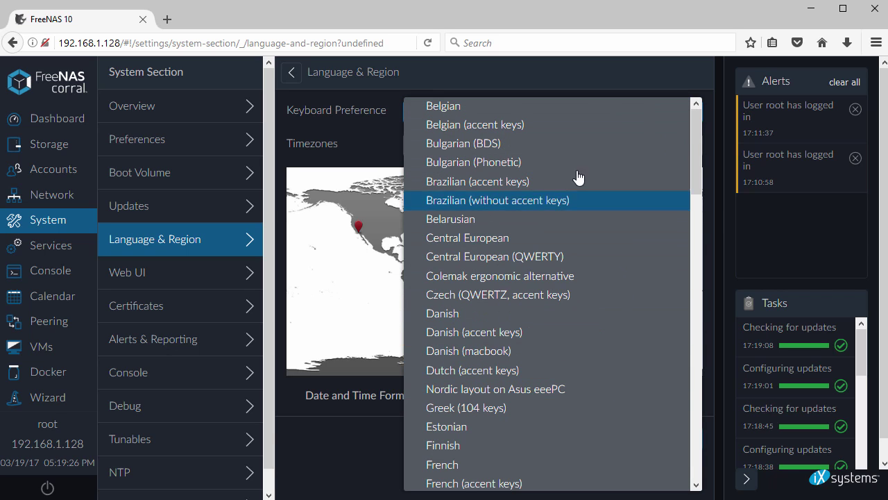
left_click(567, 75)
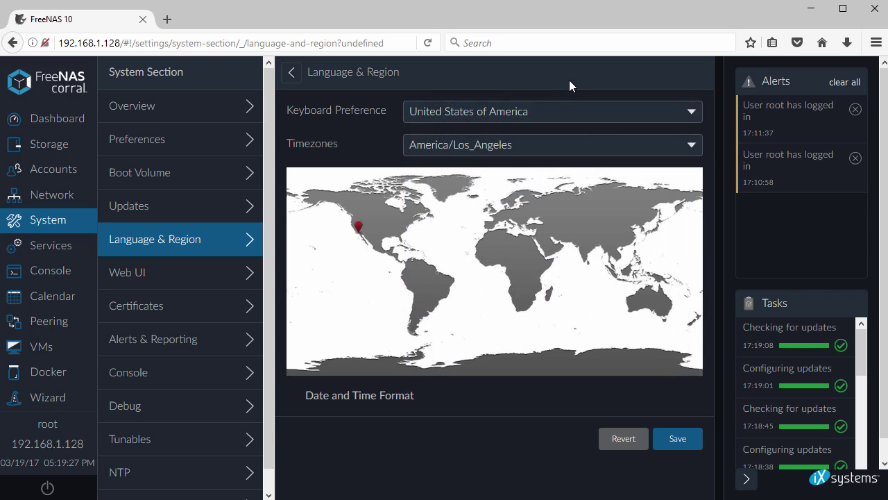
left_click(692, 147)
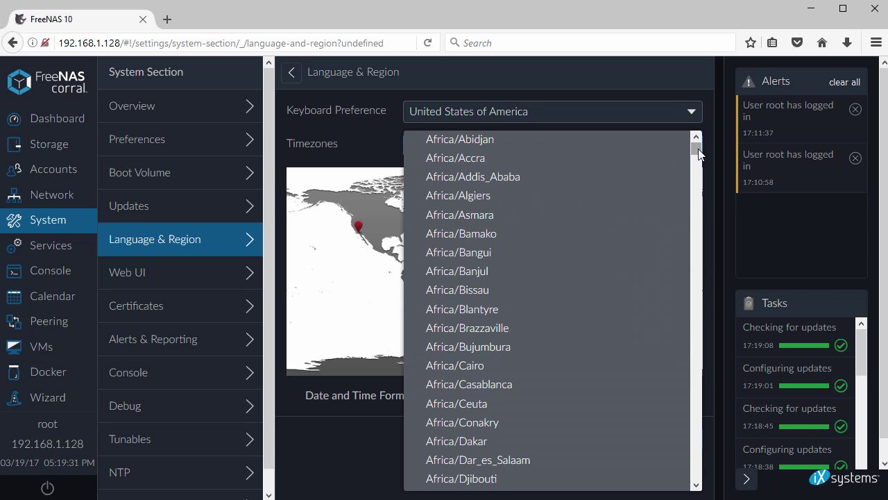
mouse_move(697, 167)
left_mouse_down()
mouse_move(697, 218)
mouse_move(693, 167)
left_mouse_up()
left_click(329, 407)
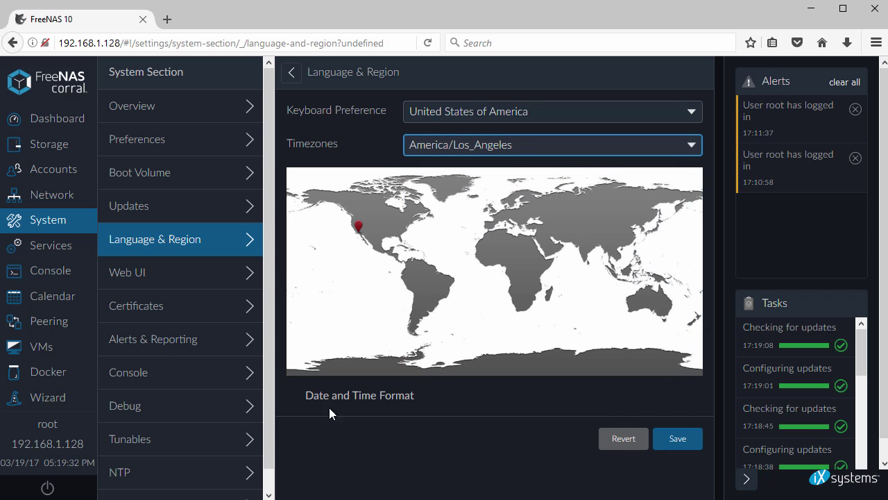
- Review the Web UI protocol choices, leaving it on HTTP
left_click(159, 278)
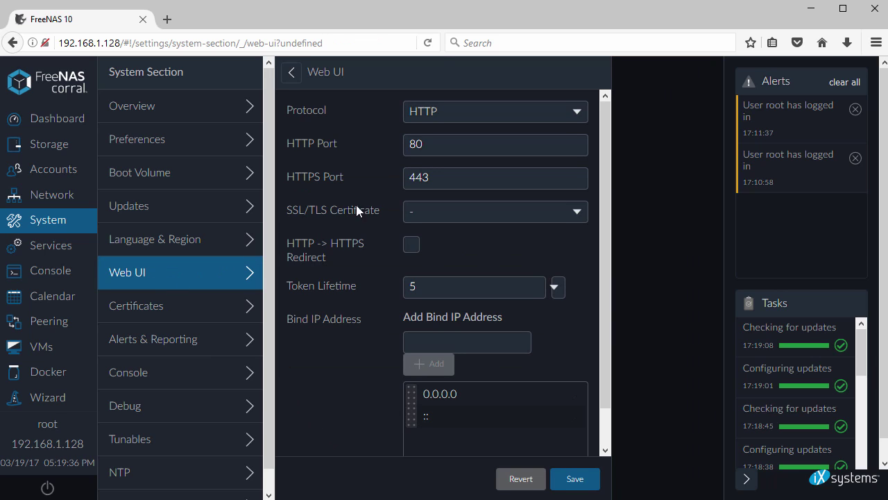
left_click(578, 117)
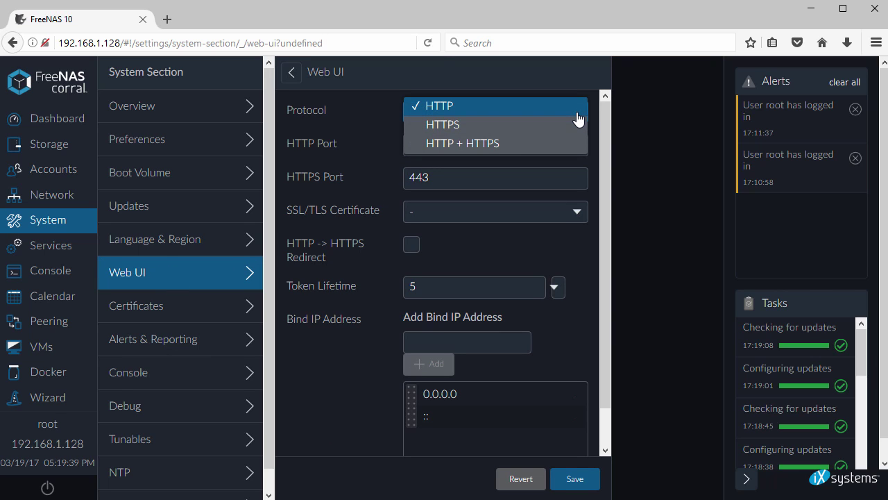
left_click(576, 114)
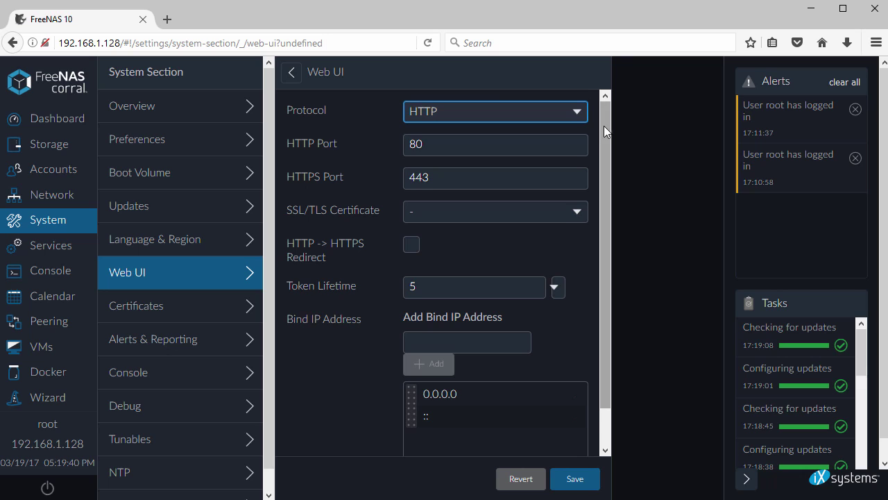
left_click_drag(604, 129, 608, 180)
- Begin a new internal certificate named freenas10 from the Certificates list
left_click_drag(604, 133, 605, 114)
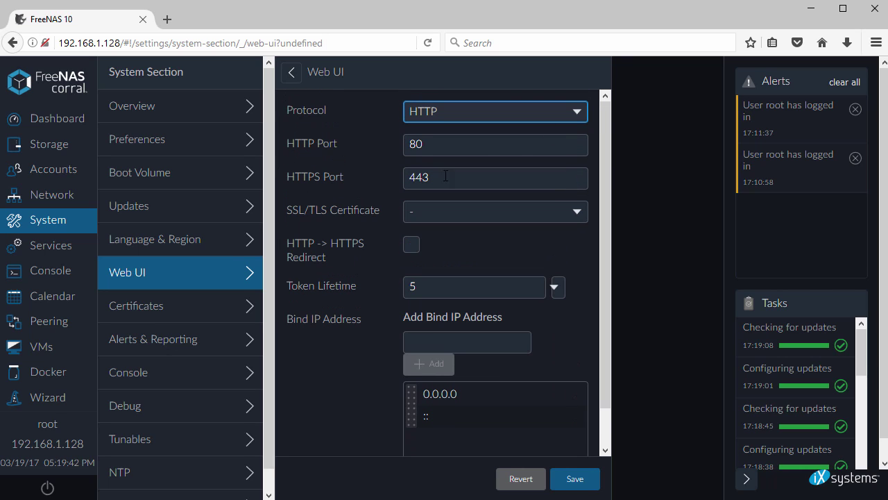
left_click(151, 313)
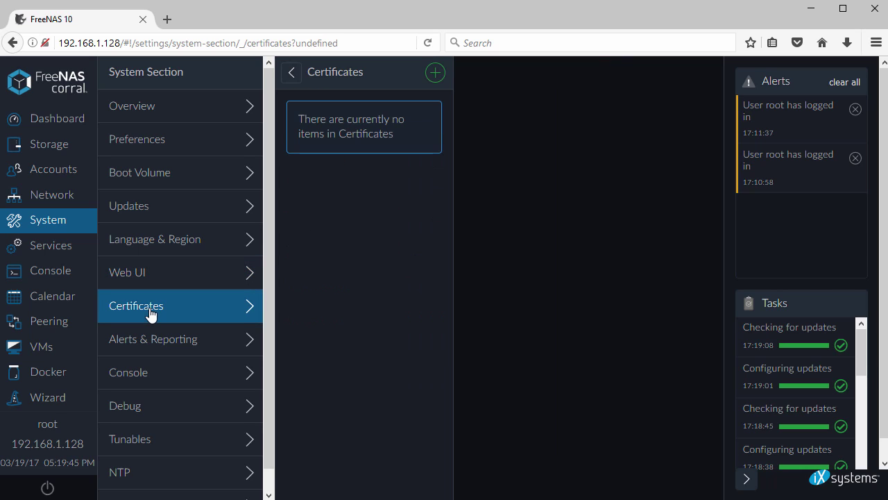
left_click_drag(300, 120, 409, 138)
left_click(435, 72)
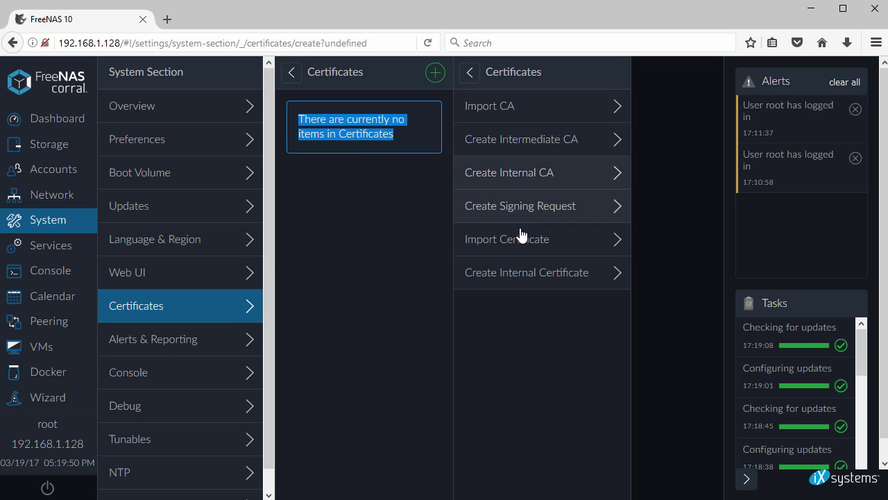
left_click(520, 273)
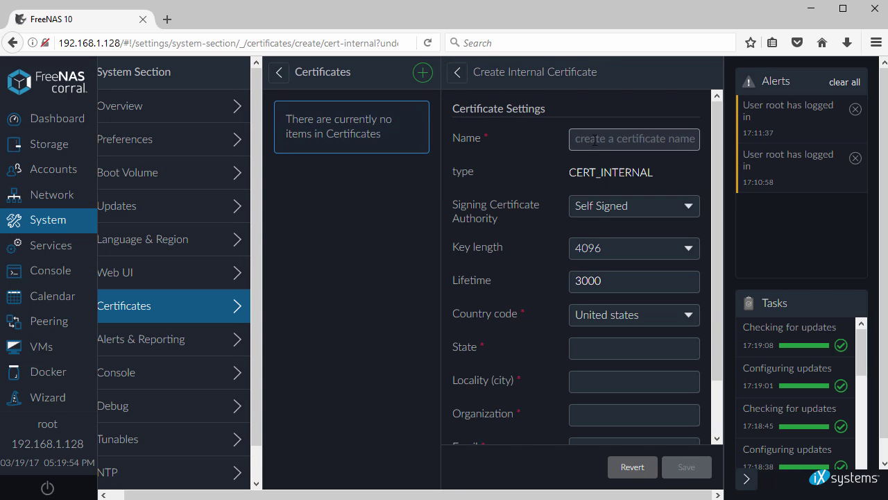
type("freenas10")
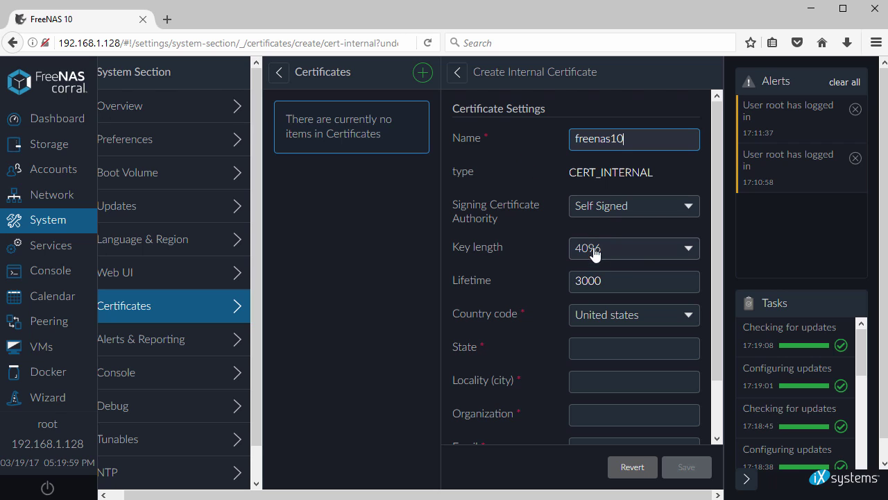
- Fill in state, city, organization, contact e-mail and common name freenas10, then create the certificate
scroll(643, 327, "down", 1)
left_click(624, 290)
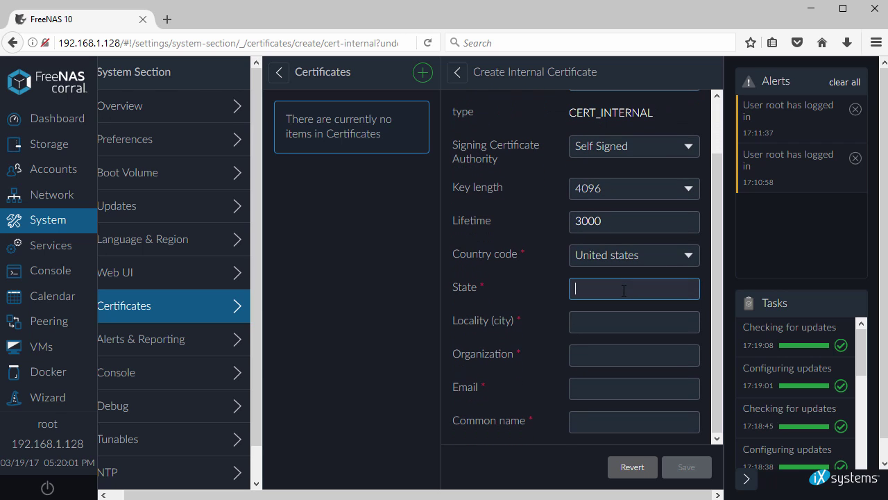
key("Tab")
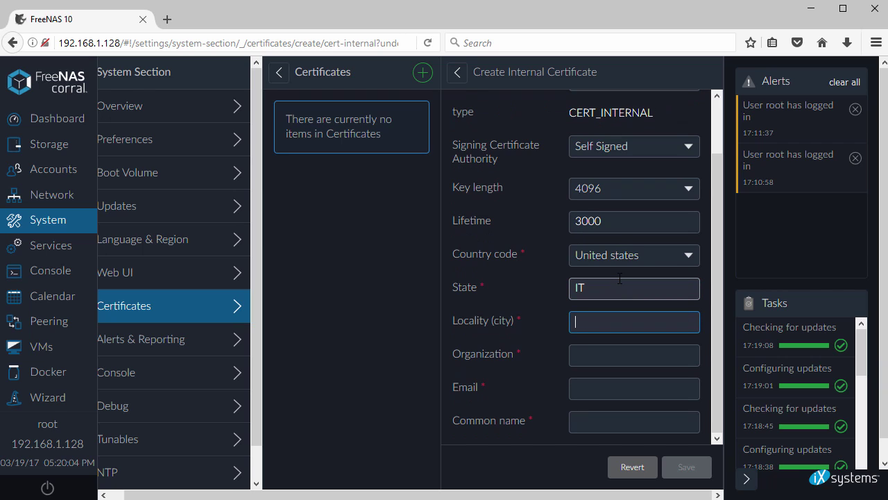
key("Tab")
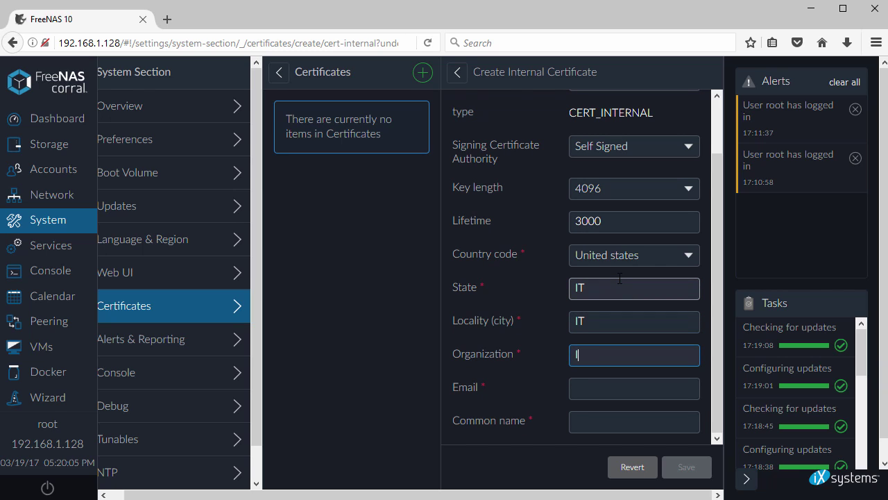
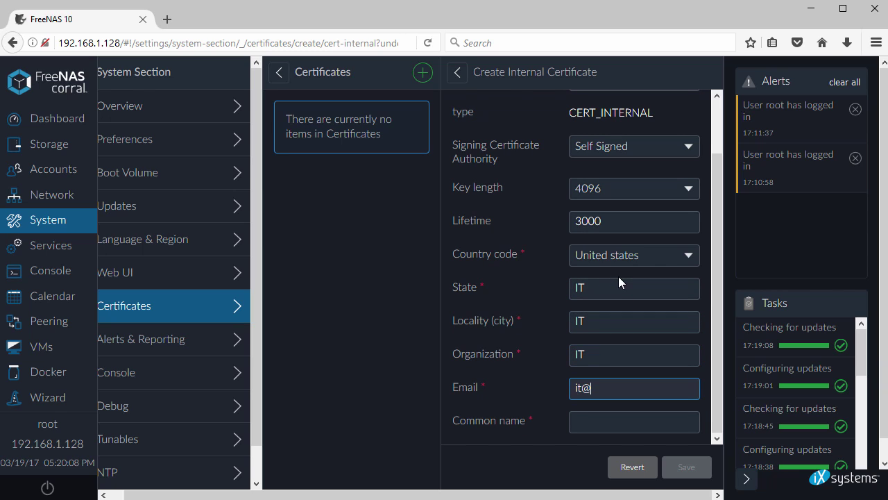
key("Tab")
type("freenas10")
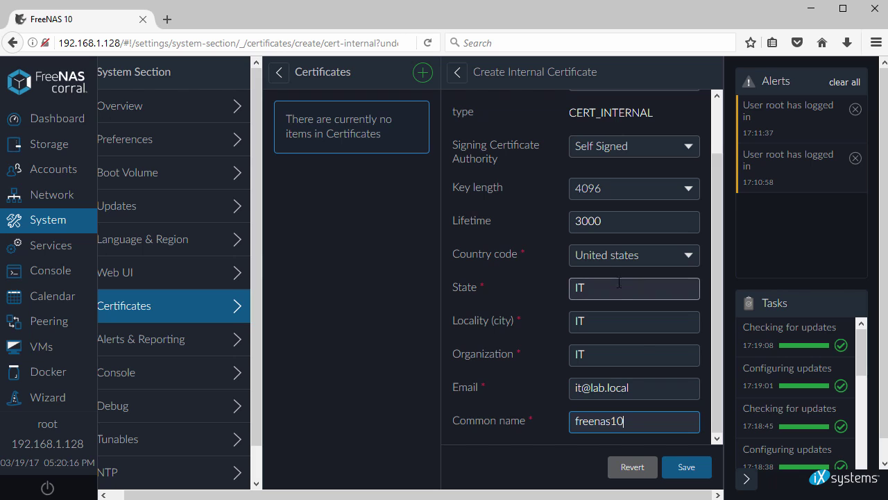
left_click(685, 467)
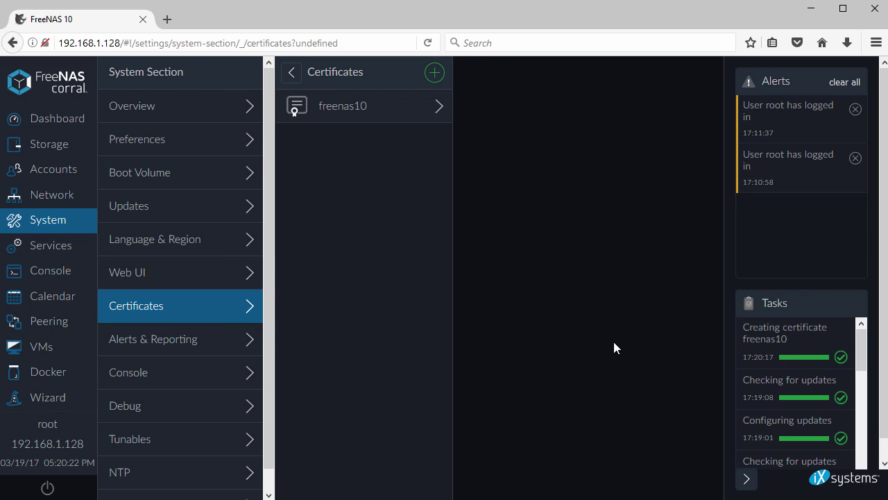
- Set Web UI protocol to HTTPS with certificate freenas10 and HTTP -> HTTPS redirect, then save
left_click(189, 278)
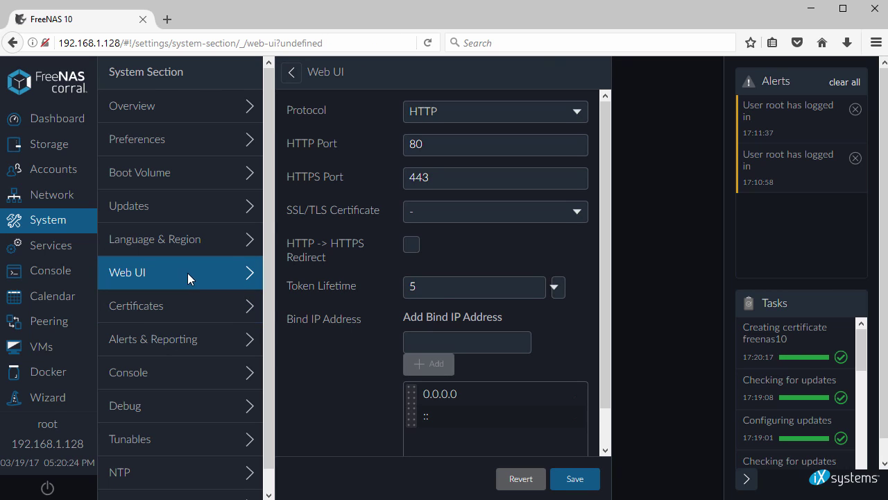
left_click(535, 111)
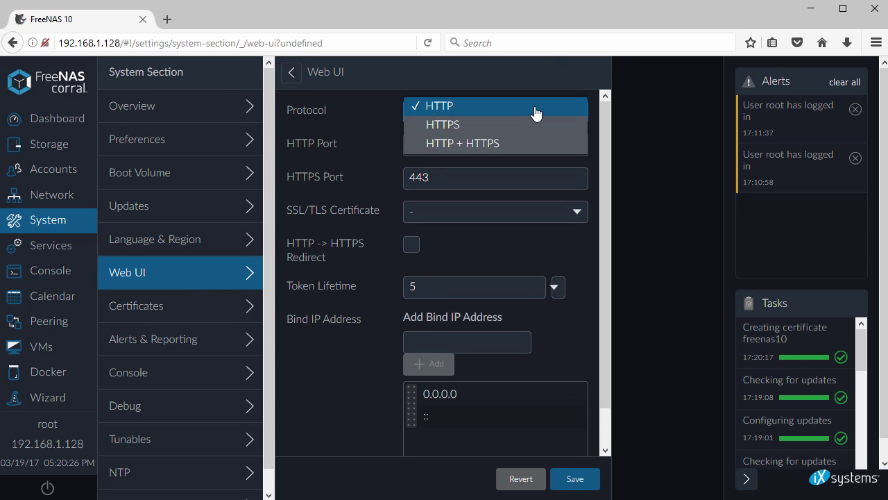
left_click(525, 131)
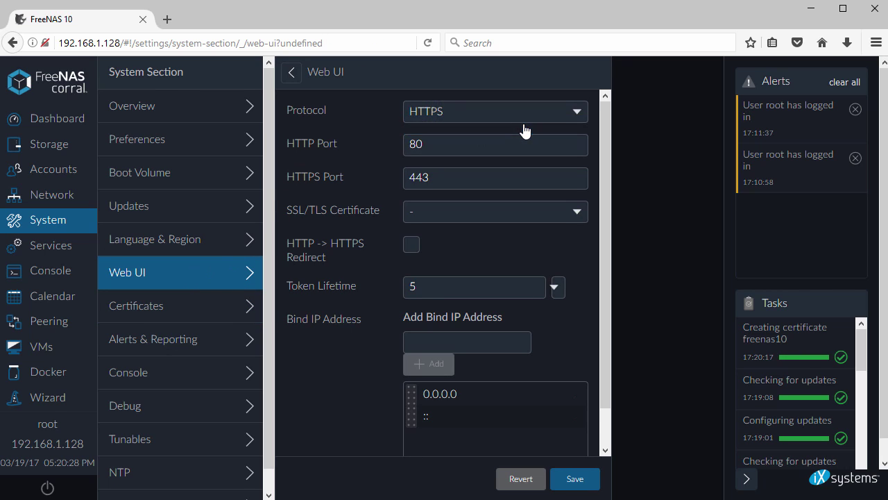
left_click(574, 220)
left_click(536, 228)
left_click(412, 247)
scroll(528, 277, "down", 1)
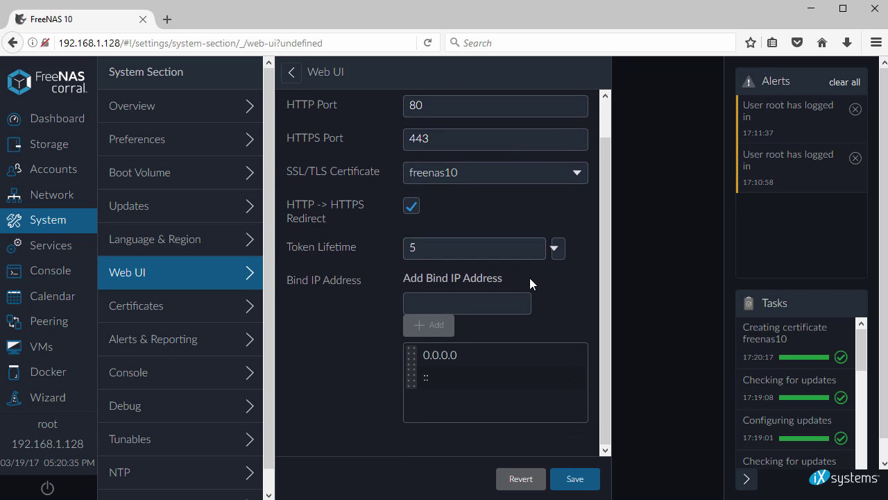
left_click(574, 479)
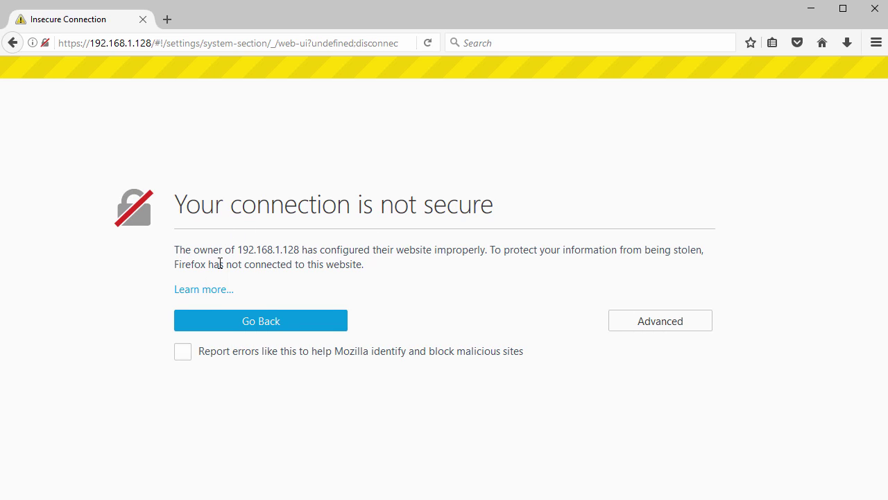
- Add a Firefox security exception for the self-signed certificate at 192.168.1.128
left_click(644, 319)
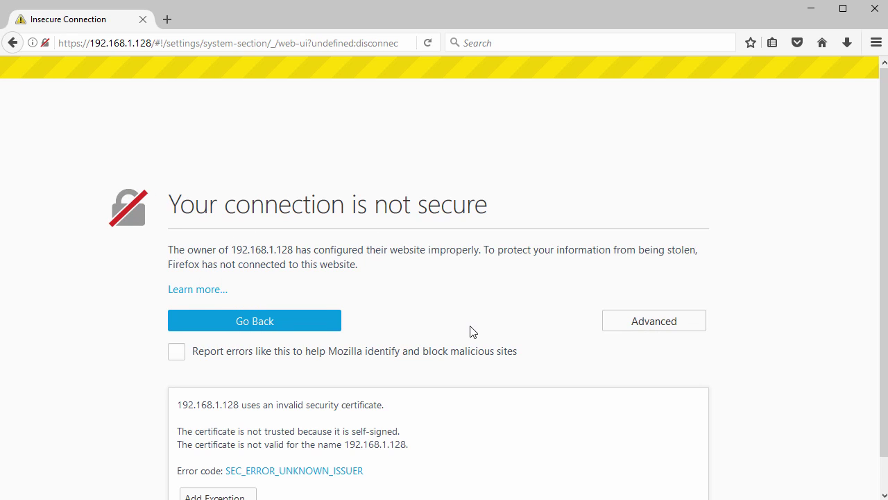
scroll(461, 333, "down", 1)
left_click(222, 466)
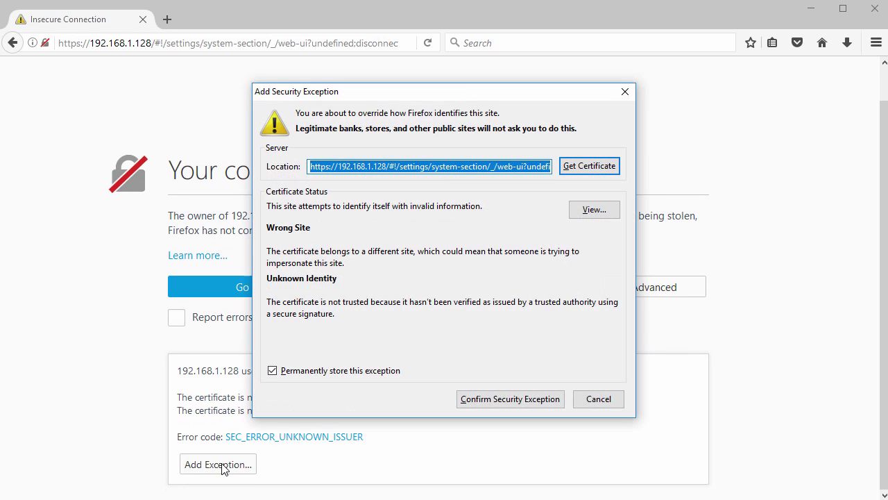
left_click(522, 403)
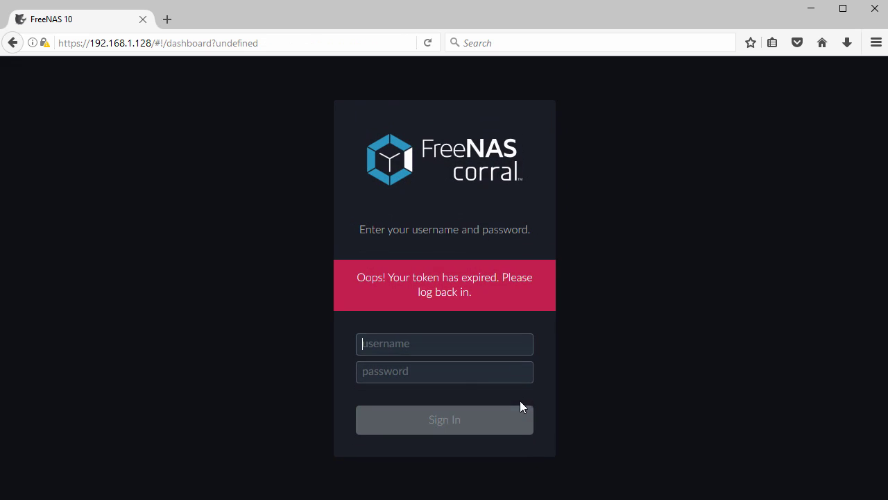
- Sign back in to FreeNAS as root with the account password
type("root")
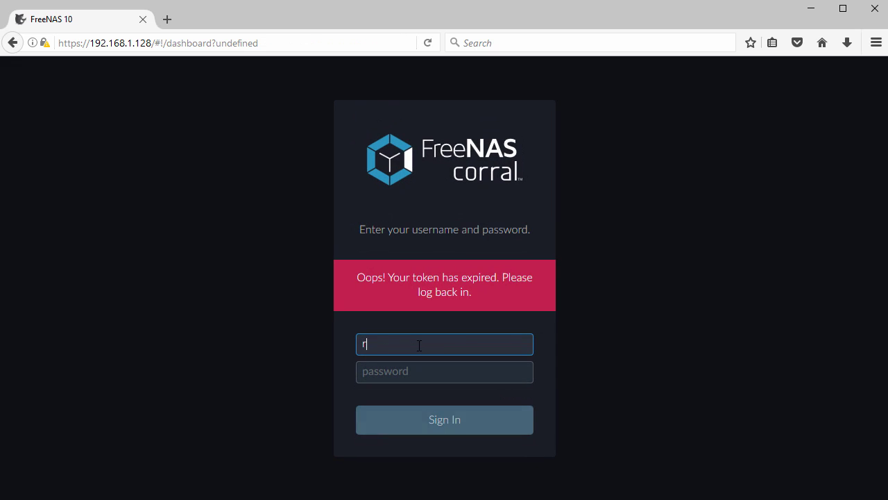
key("Tab")
type("abcdef")
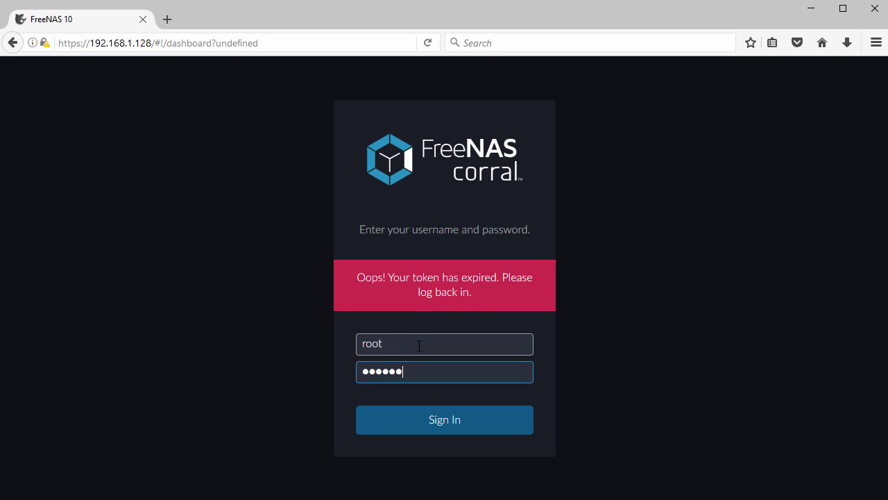
type("gh")
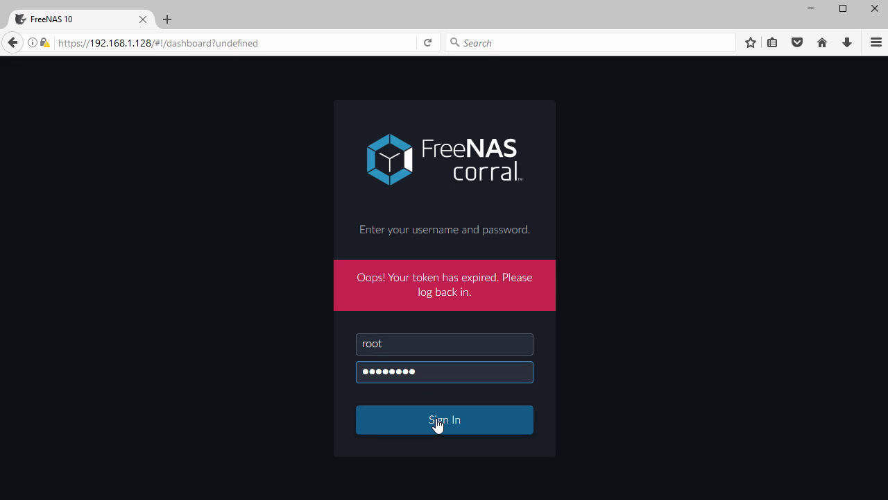
left_click(436, 422)
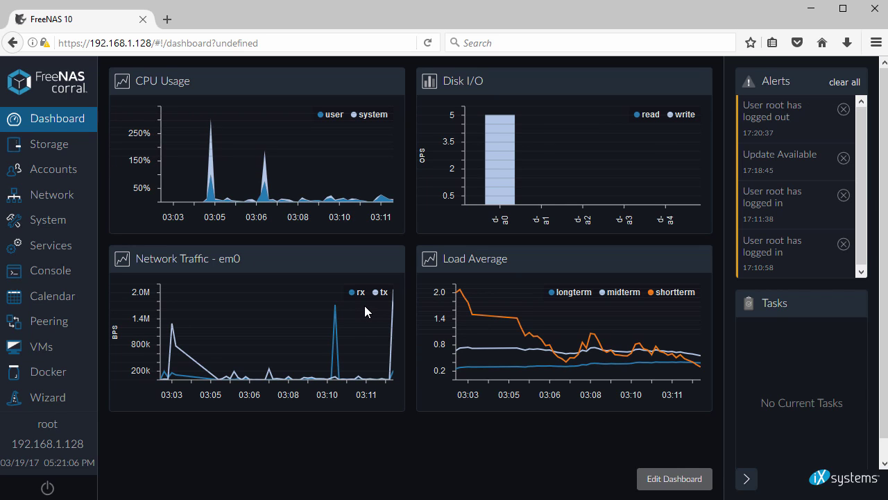
- Look over the SMB sharing service settings, then go to the CLI console
left_click(50, 247)
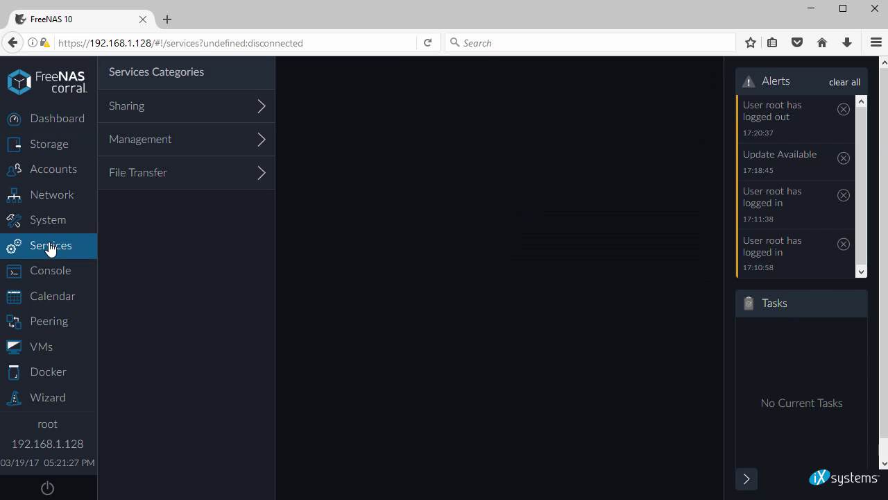
left_click(184, 111)
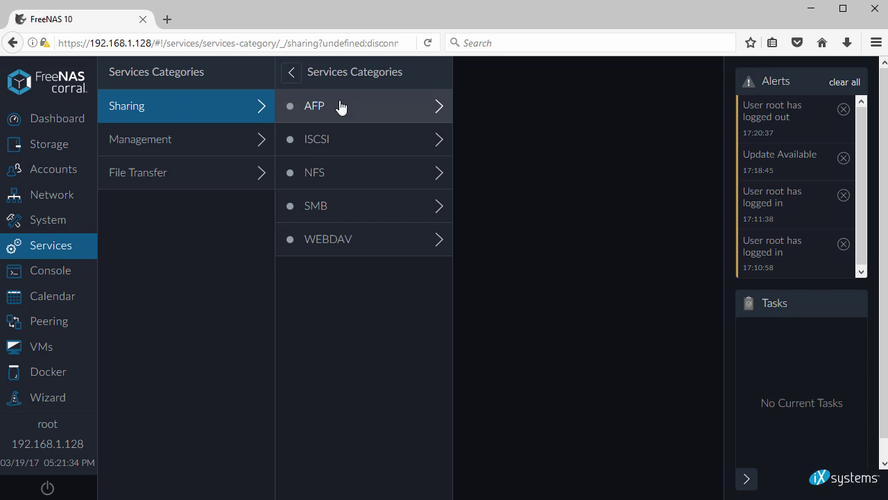
left_click(336, 204)
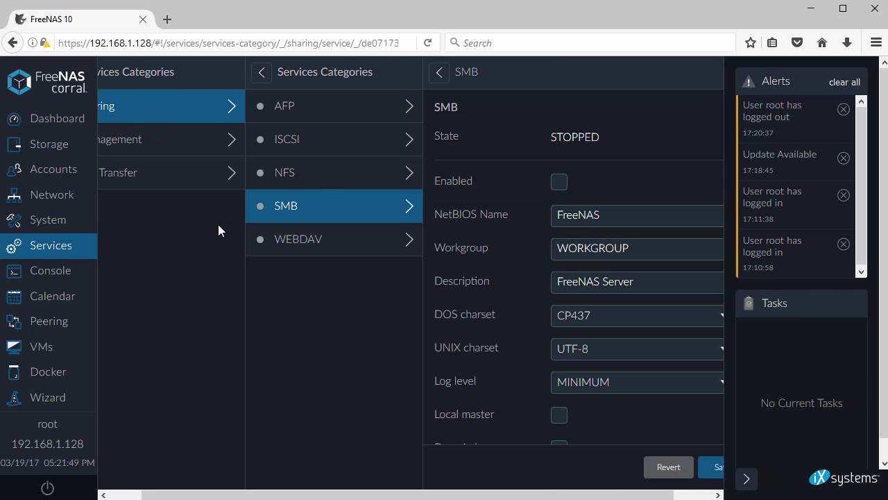
left_click(52, 274)
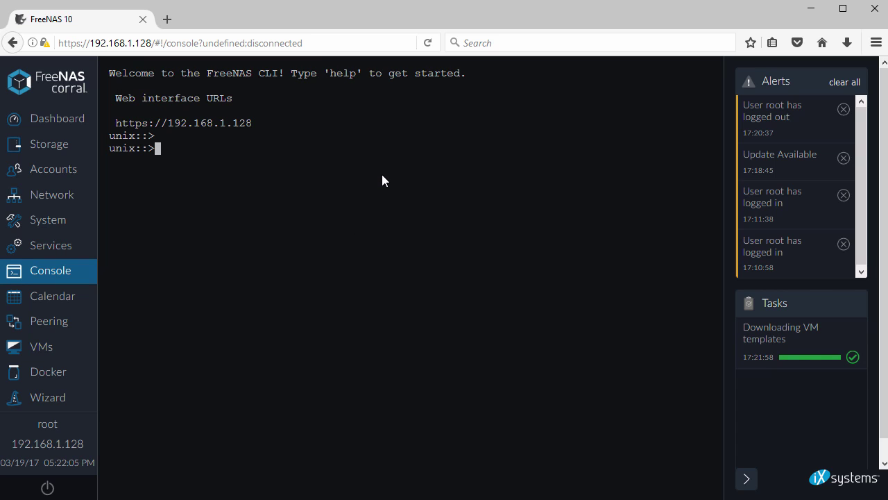
- Run ? for help, enter the volume namespace and list its commands
type("?")
key("Return")
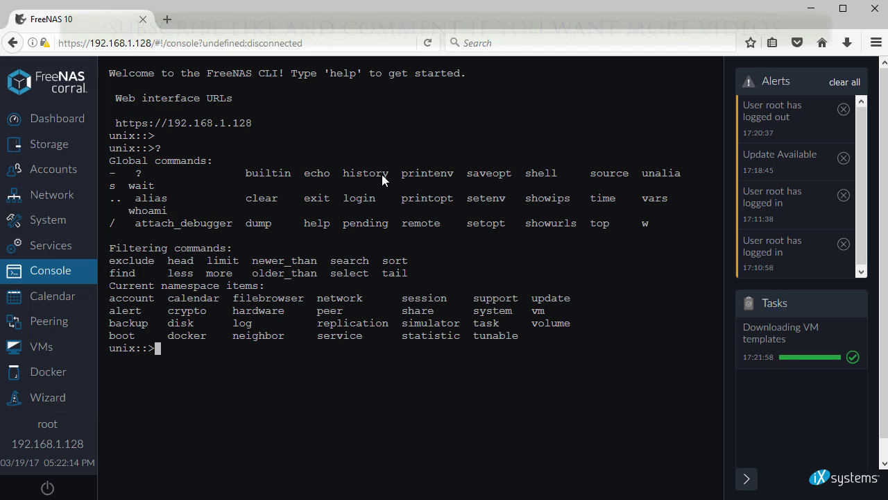
type("volume")
key("Return")
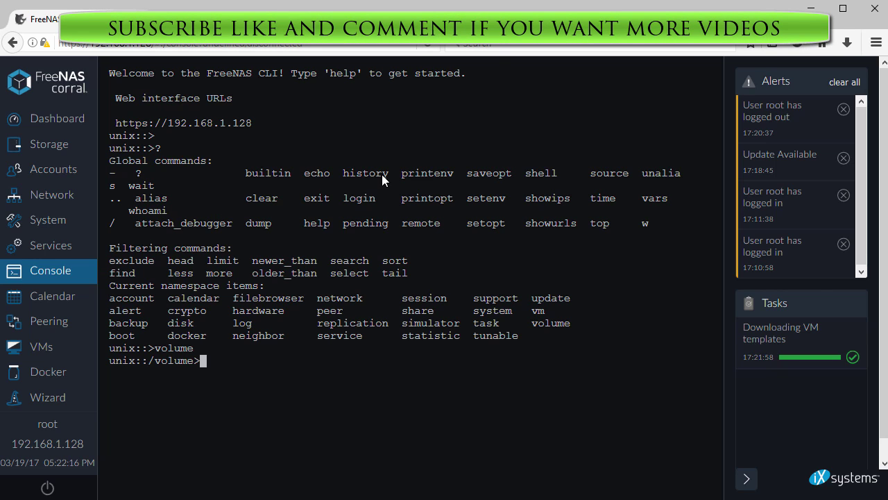
type("?")
key("Return")
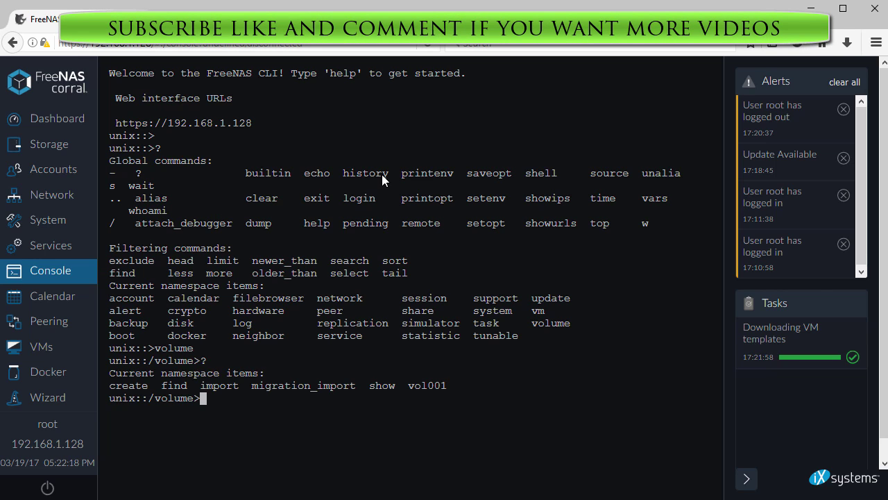
- Show the volume table with vol001 ONLINE at /mnt/vol001, then return up with '..'
type("show")
key("Return")
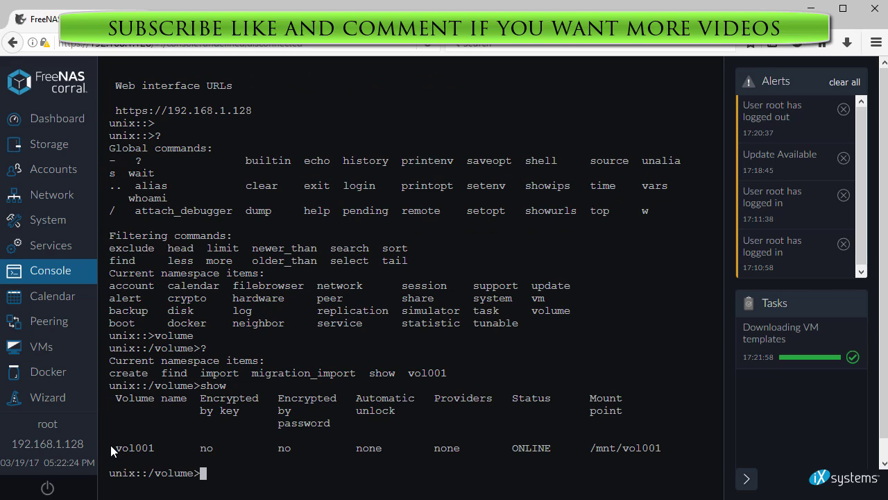
left_click_drag(110, 445, 659, 452)
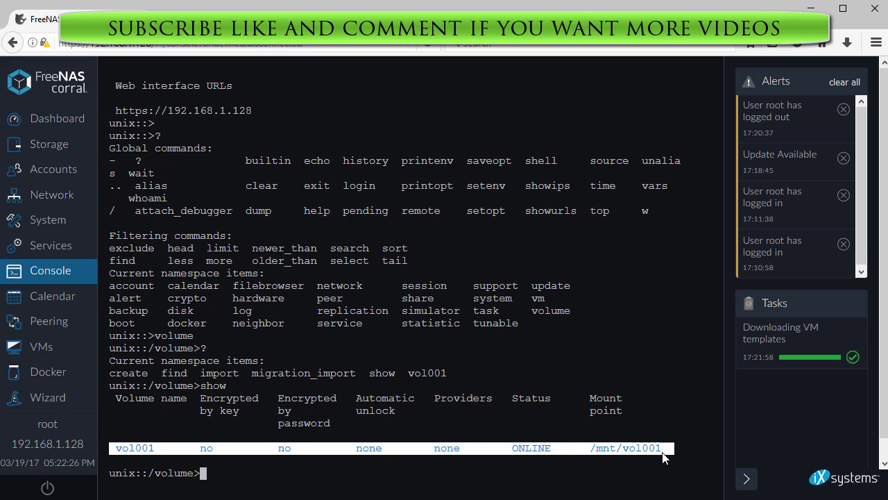
left_click(514, 423)
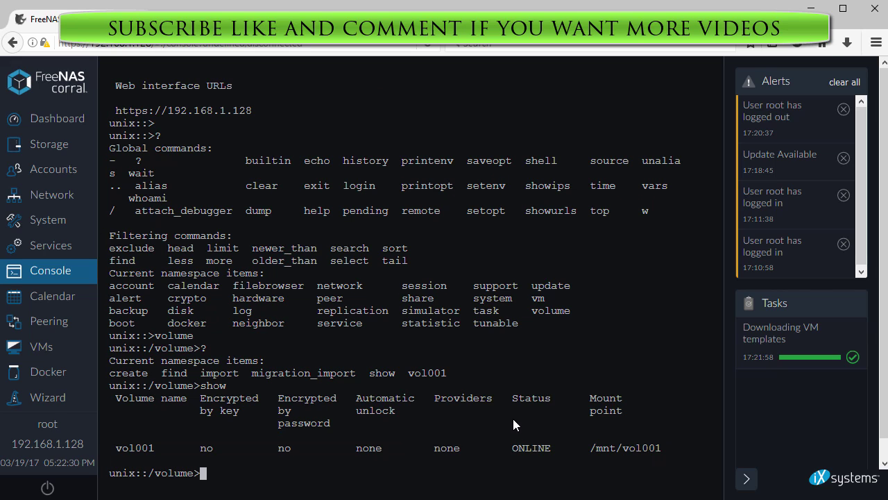
type("..")
key("Return")
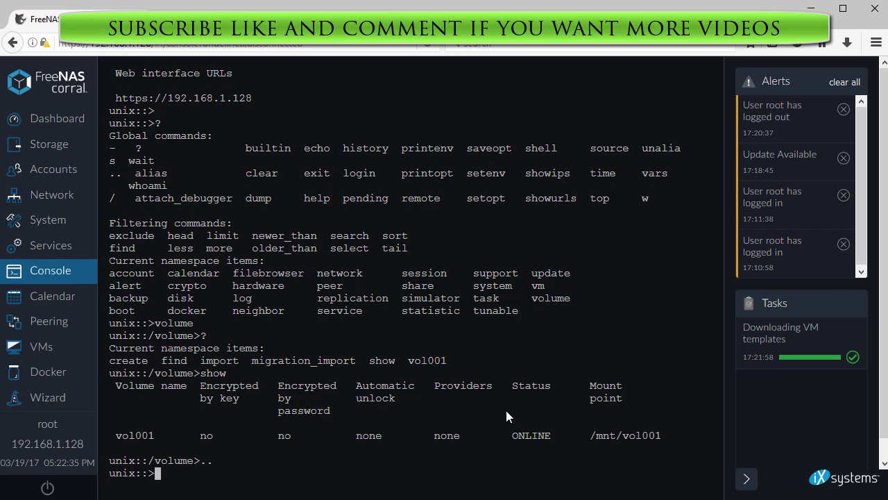
- Start a new VM named testvm and open its Template dropdown
left_click(41, 347)
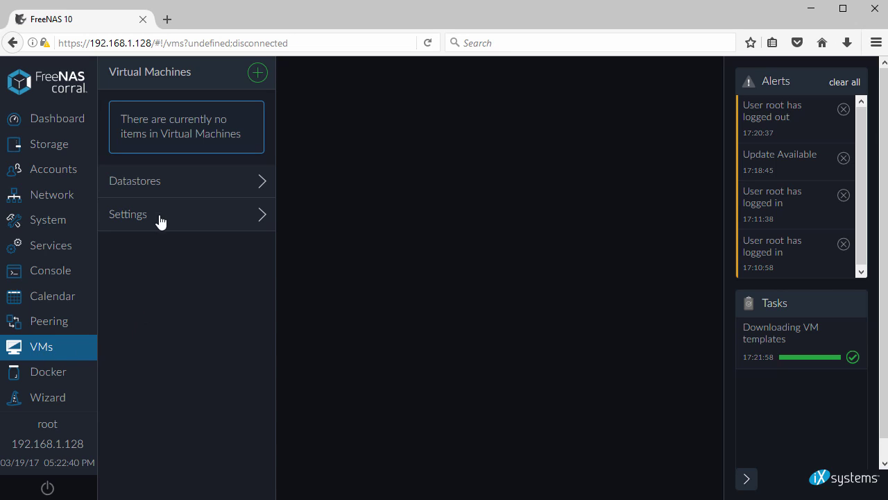
left_click_drag(123, 119, 250, 134)
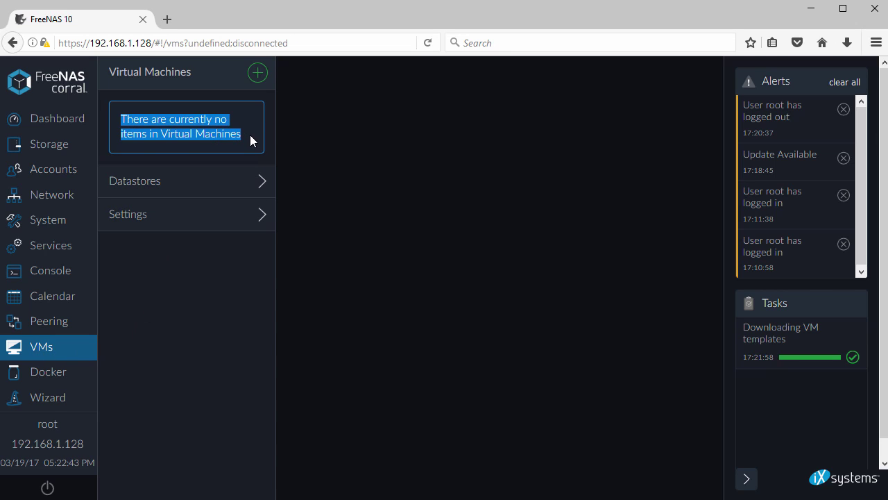
left_click(250, 134)
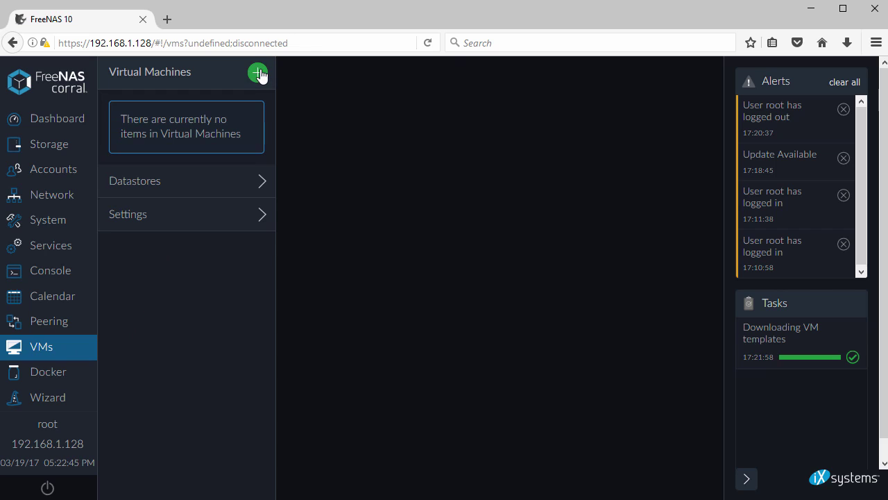
left_click(258, 73)
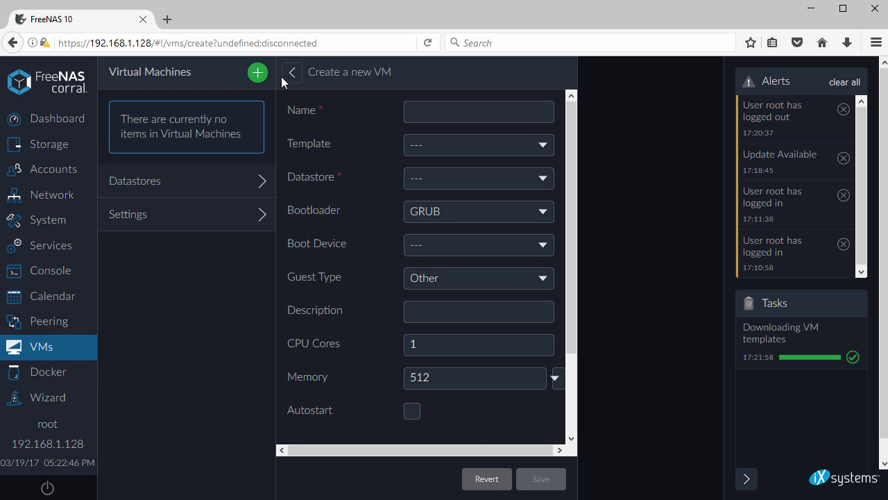
left_click(435, 110)
type("testvm")
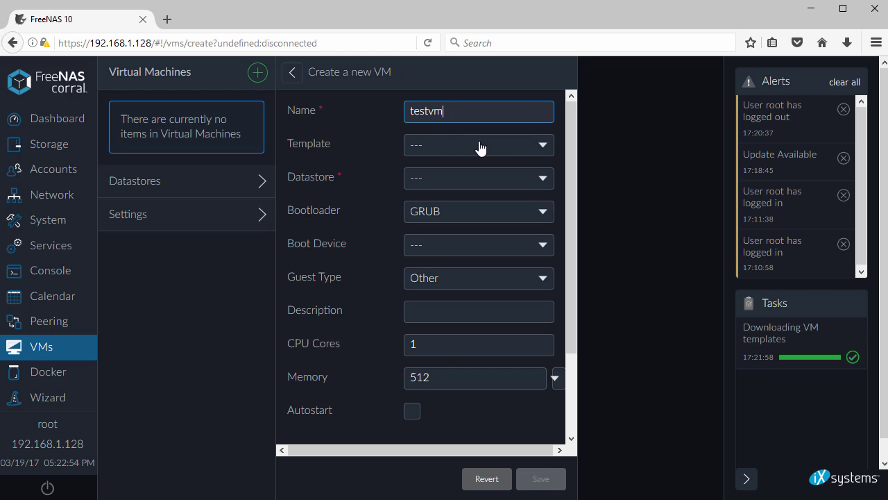
left_click(544, 145)
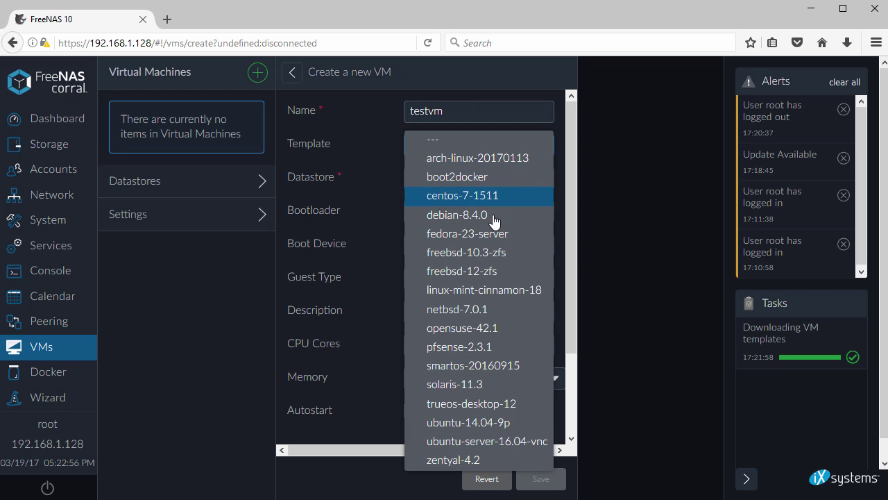
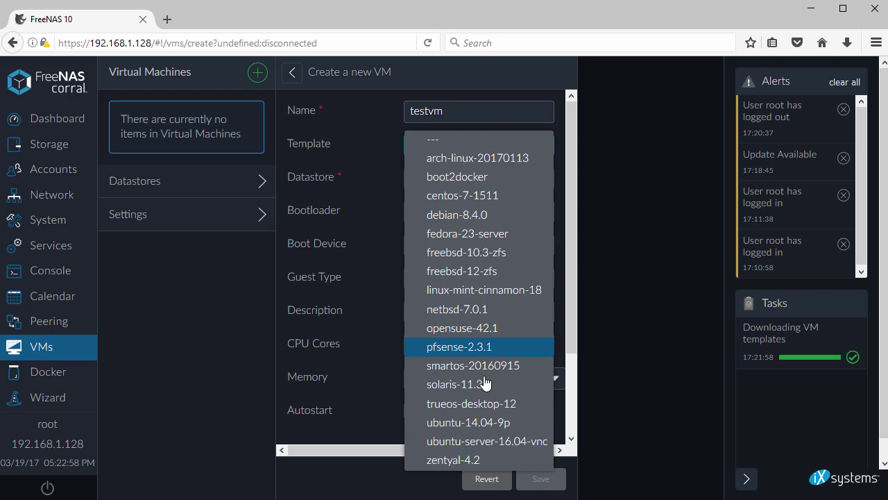
- Save testvm using template arch-linux-20170113, datastore vol001 (volume) and description 'testvm'
left_click(476, 159)
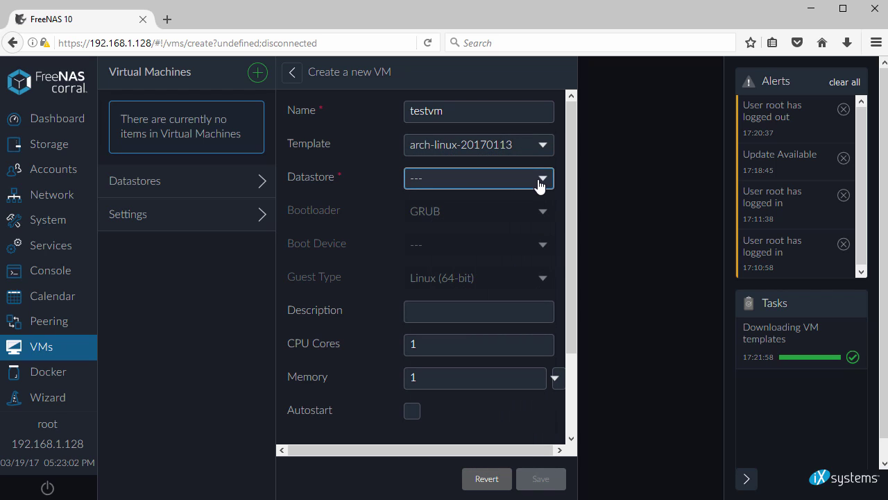
left_click(530, 182)
left_click(486, 192)
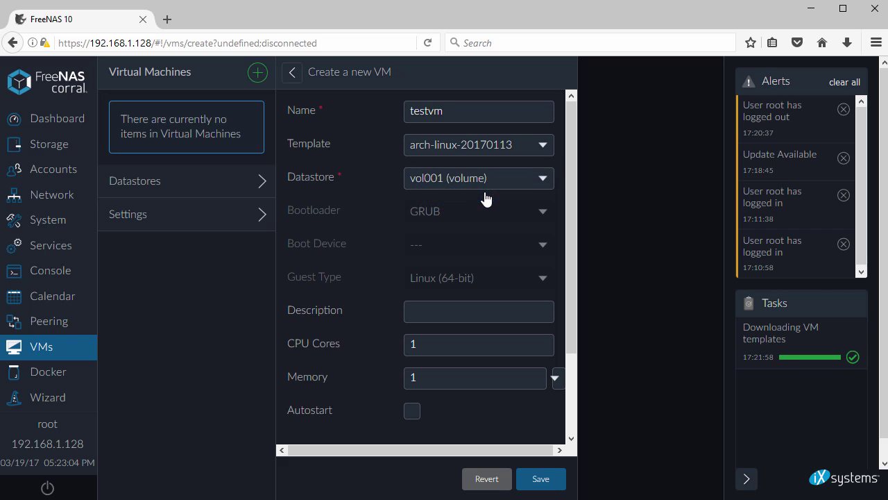
left_click(475, 315)
type("testvm")
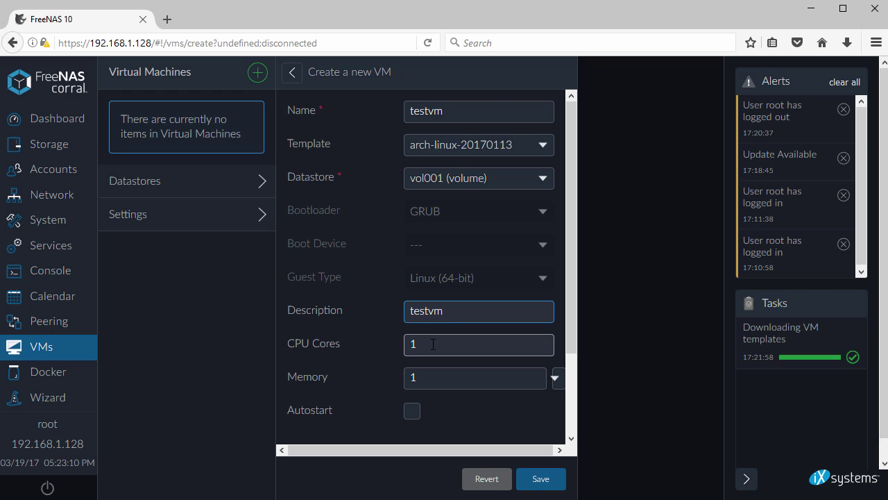
scroll(434, 326, "down", 3)
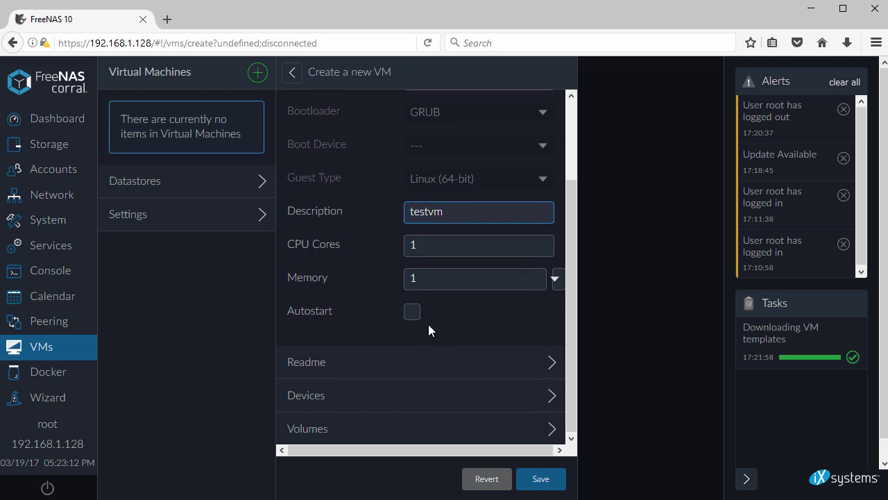
left_click(541, 479)
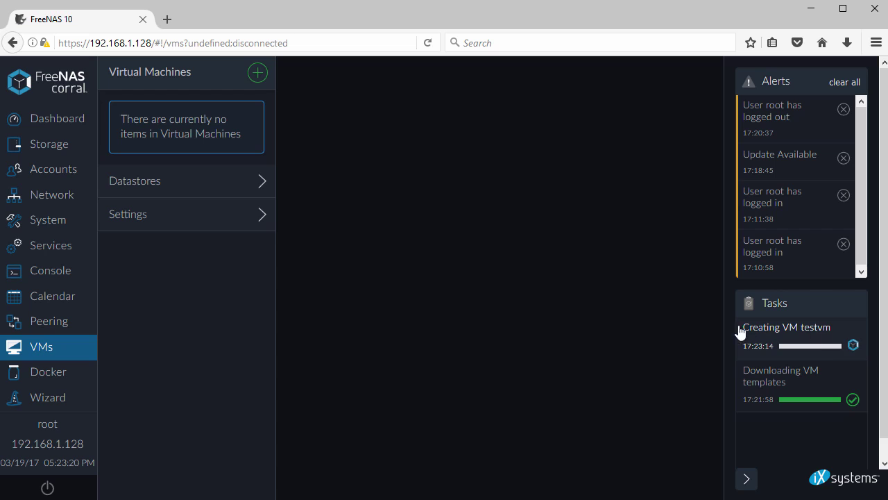
- Go to Storage, open vol001's Shares and start a New SMB share
left_click(55, 149)
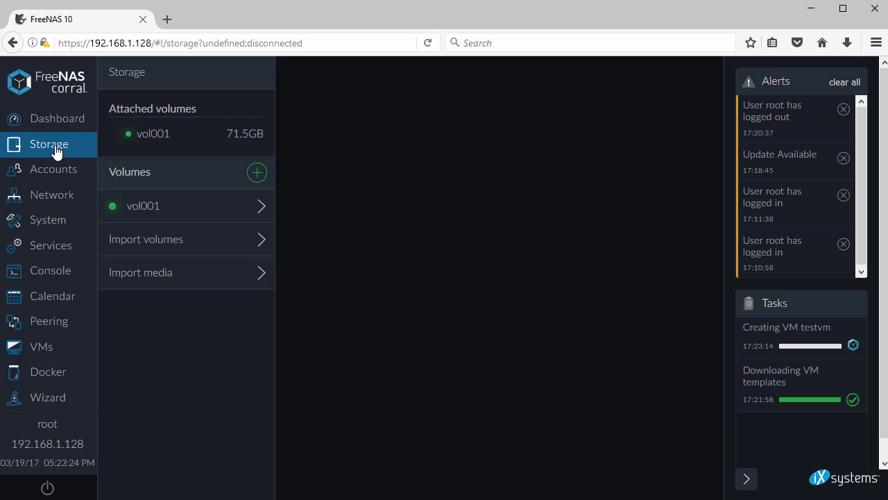
left_click(183, 212)
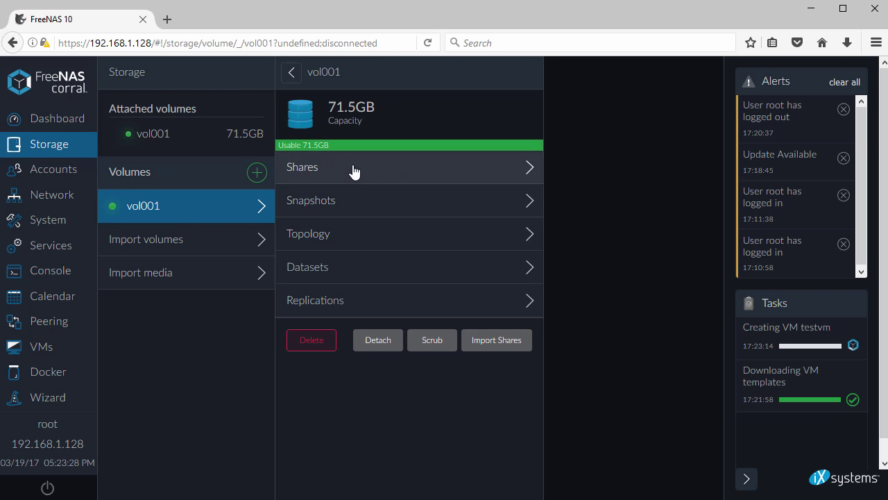
left_click(354, 172)
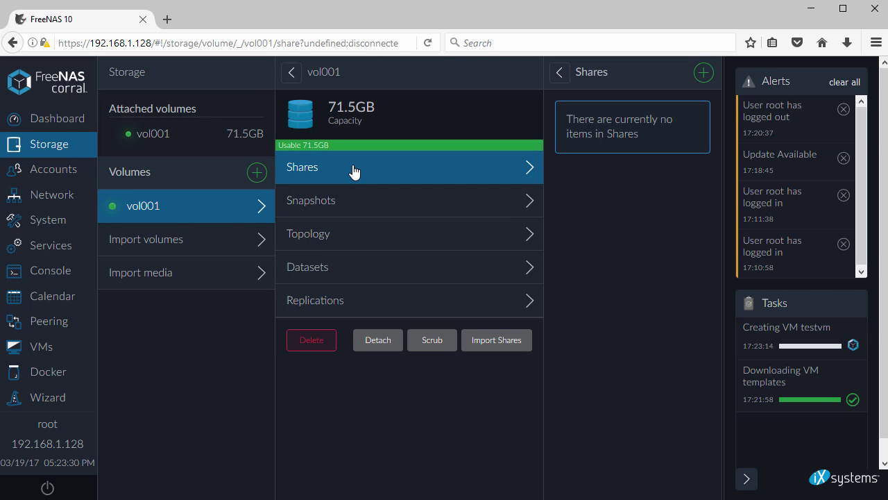
left_click_drag(569, 119, 659, 137)
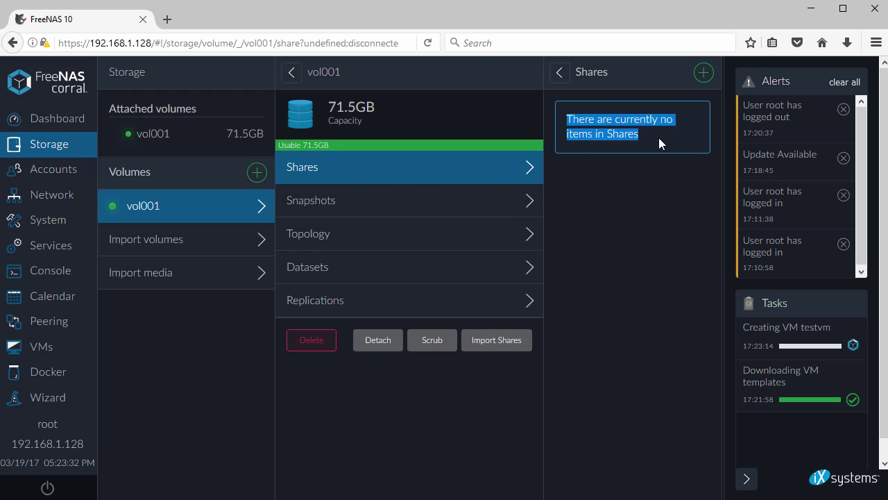
left_click(703, 73)
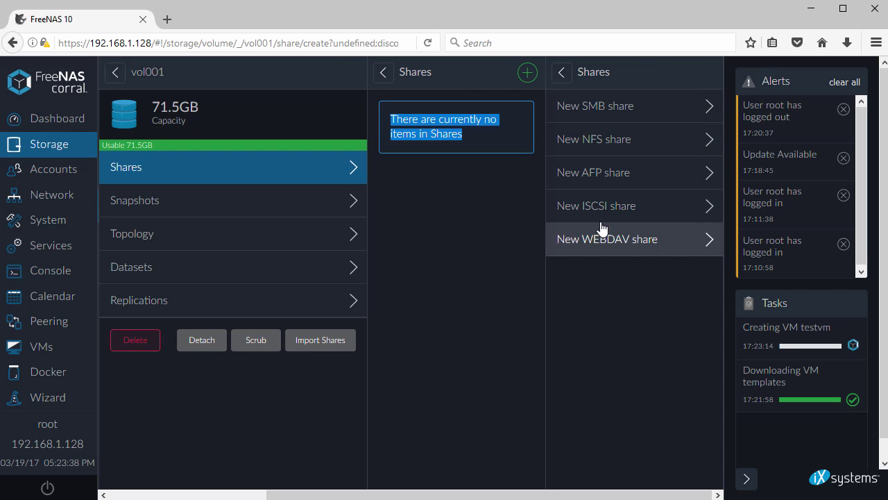
left_click(598, 107)
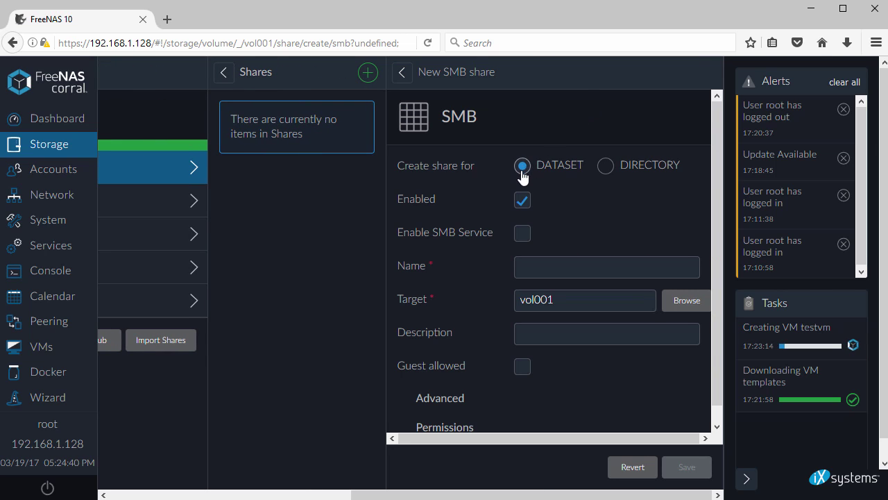
- Enable the SMB service and enter 'testshare' as both the share name and description
left_click(522, 234)
key("Tab")
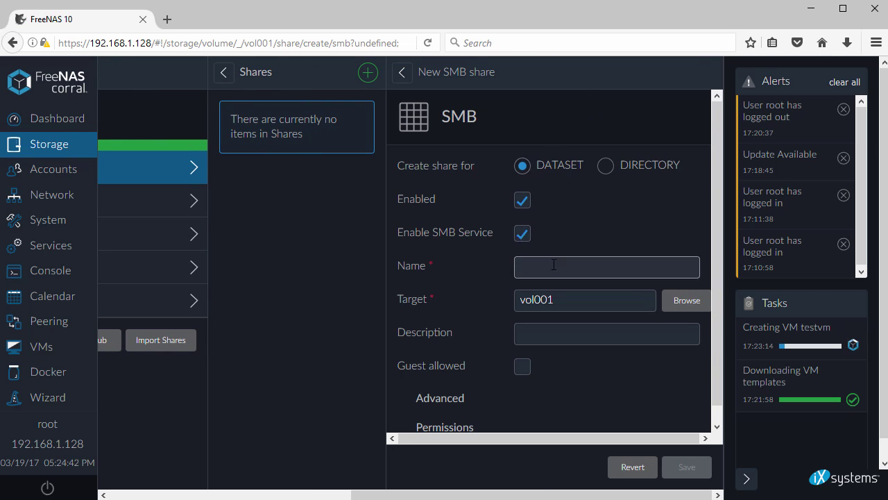
type("testshare")
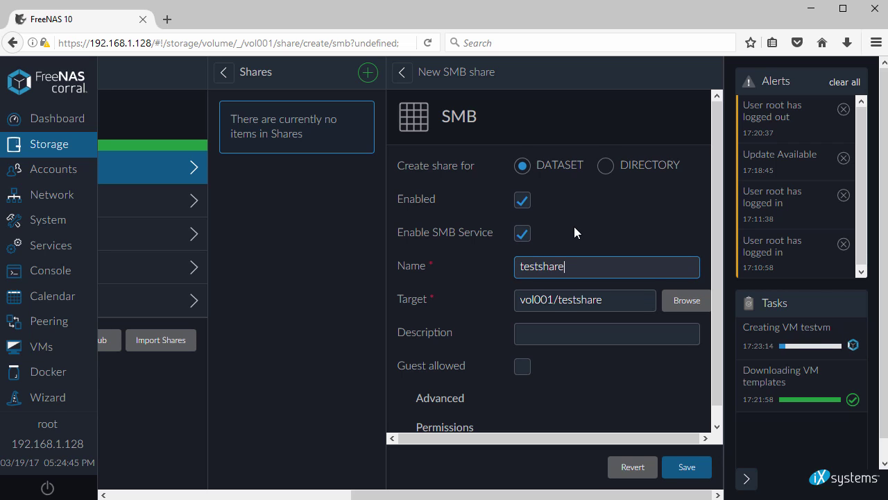
scroll(574, 226, "down", 1)
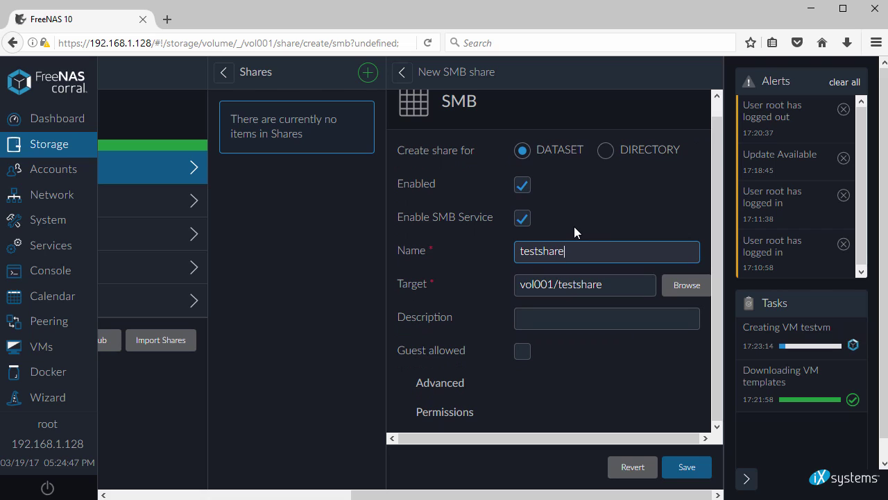
key("Tab")
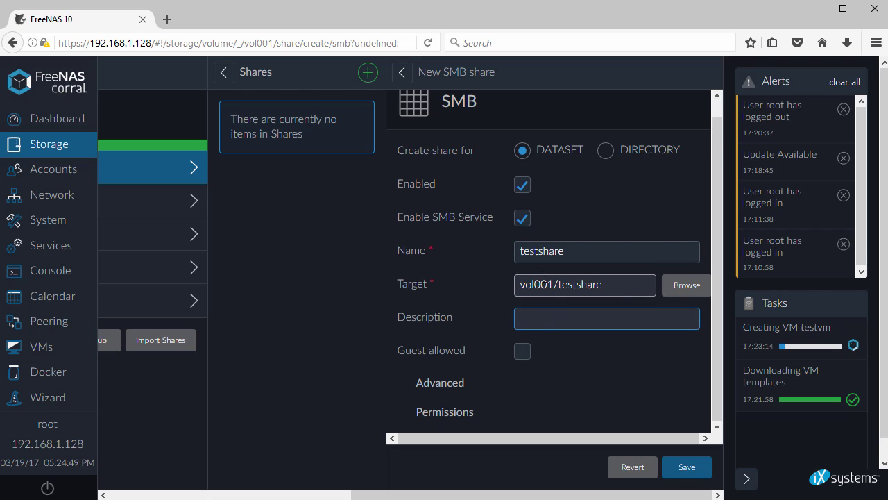
type("testshare")
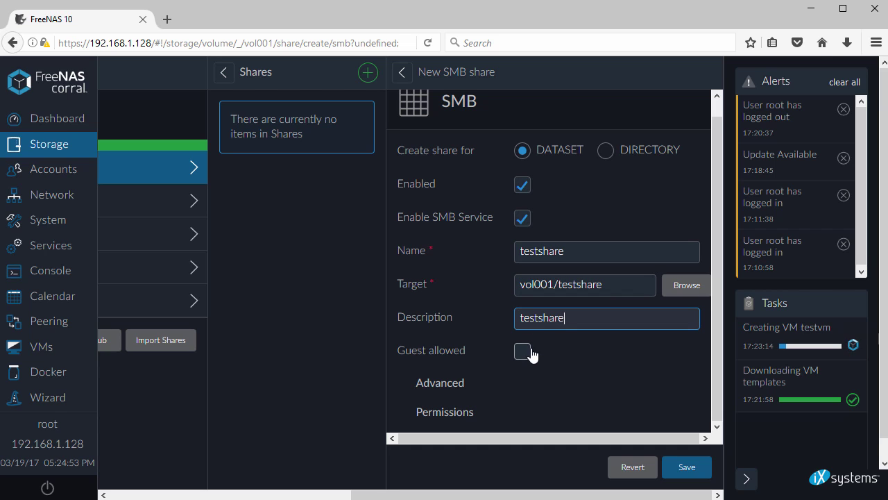
- Expand the share's advanced options and permission settings
left_click(450, 383)
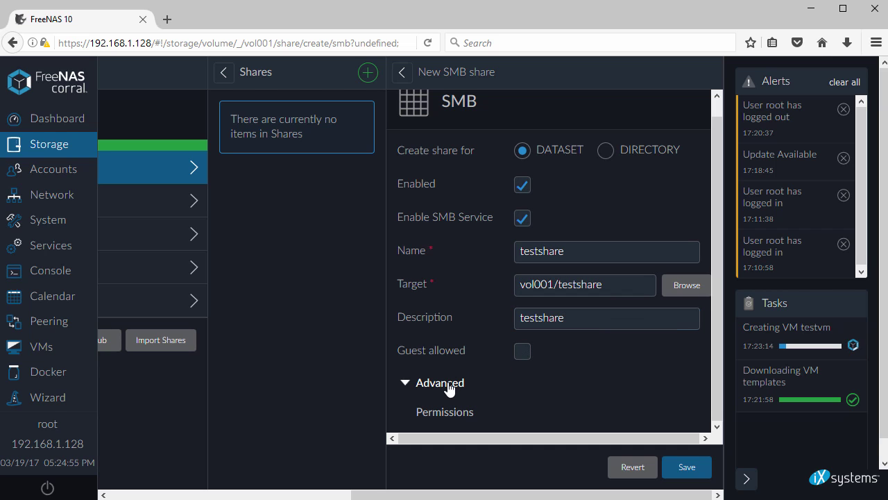
scroll(476, 383, "down", 3)
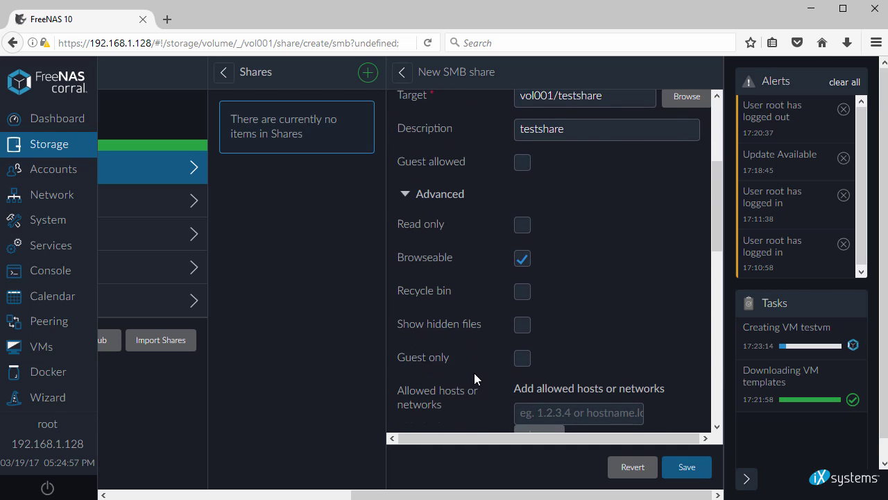
scroll(477, 355, "down", 2)
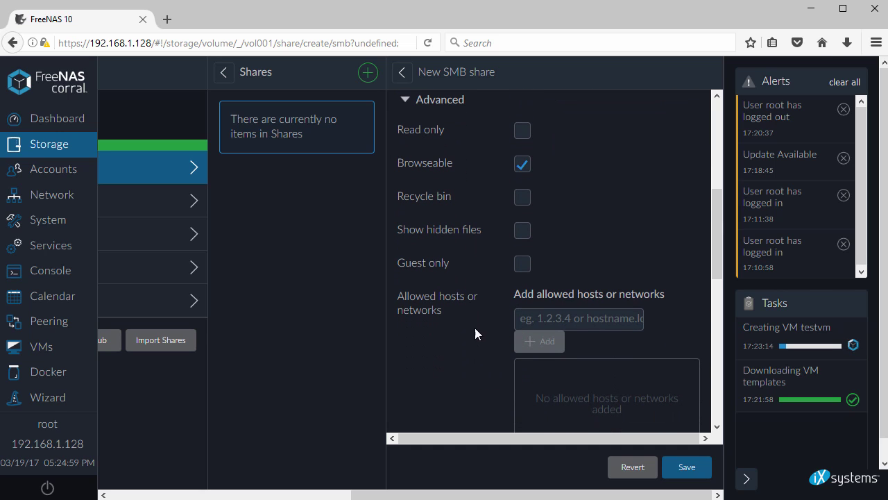
left_click_drag(399, 295, 444, 318)
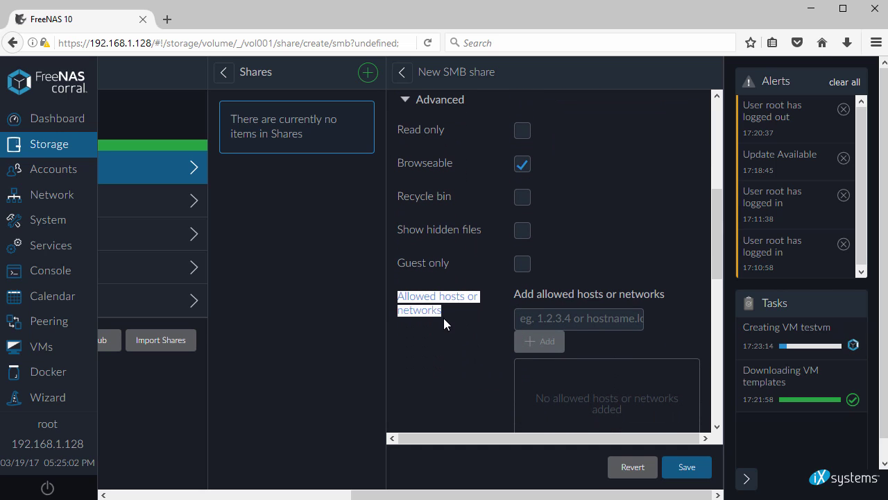
left_click(458, 324)
scroll(459, 323, "down", 1)
scroll(458, 323, "down", 2)
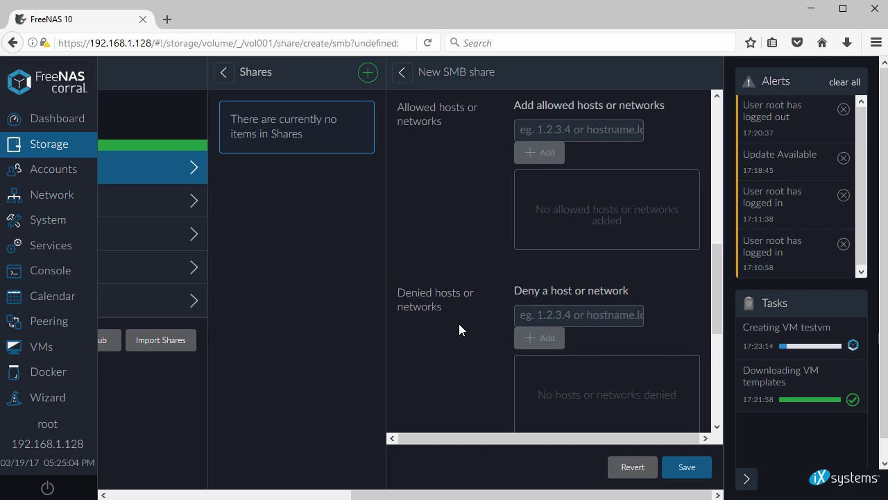
scroll(459, 323, "down", 3)
scroll(459, 329, "down", 2)
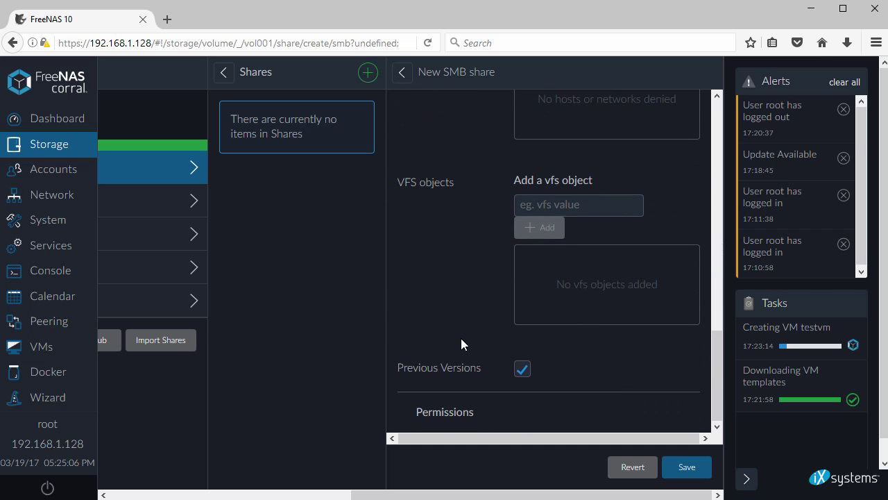
left_click(445, 412)
scroll(465, 396, "down", 3)
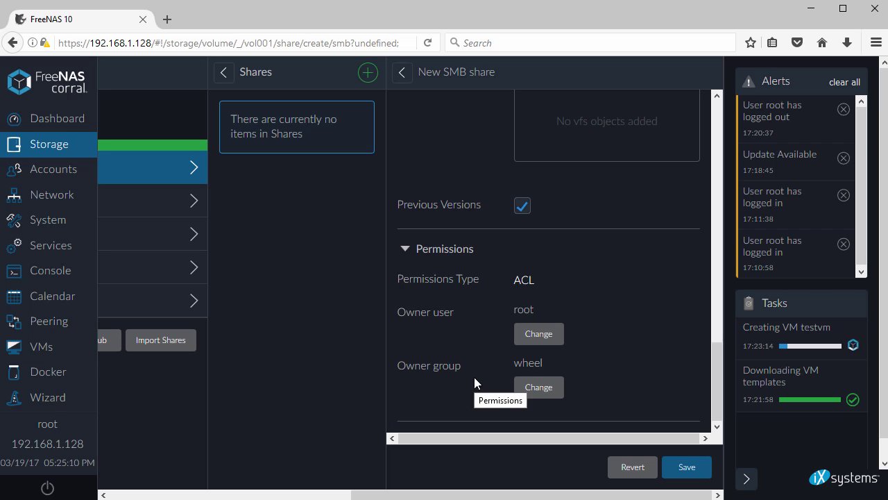
- Make testgroup the owner group, save testshare, and open File Explorer
left_click(549, 388)
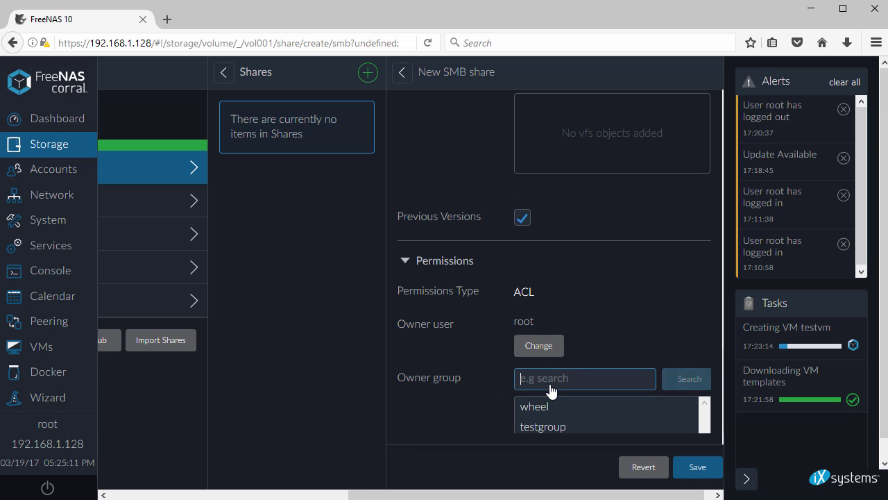
left_click(551, 426)
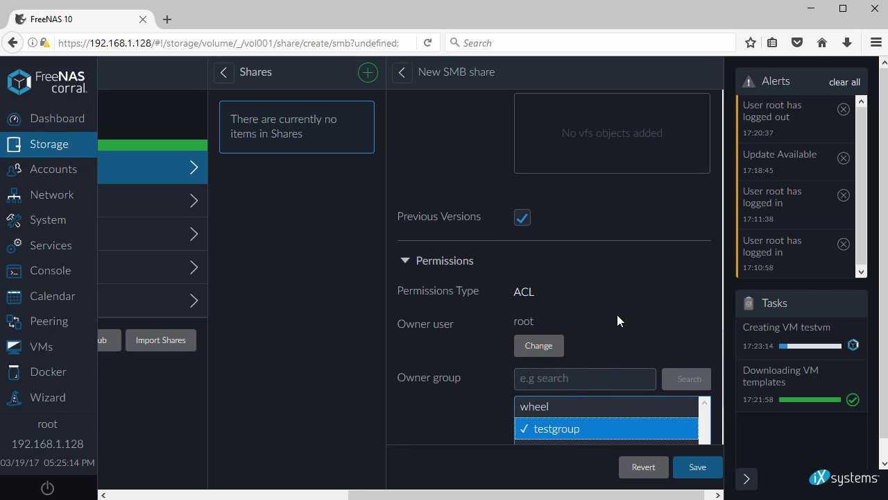
scroll(618, 321, "down", 3)
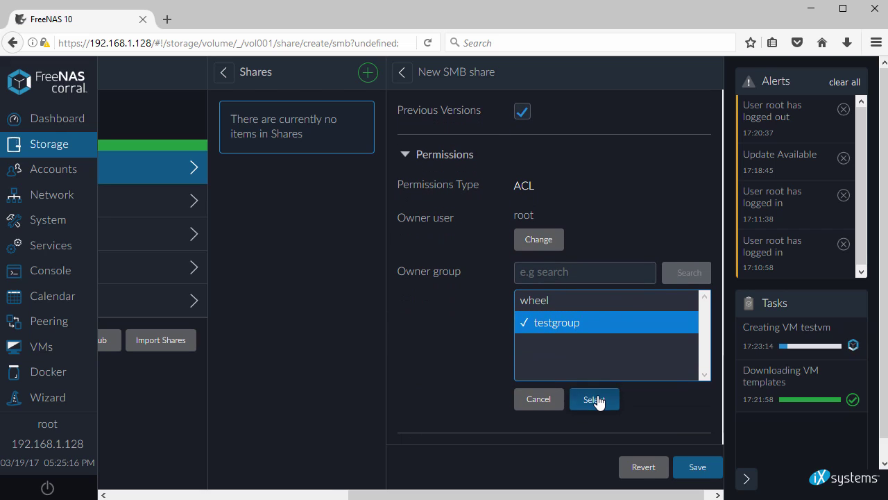
left_click(595, 400)
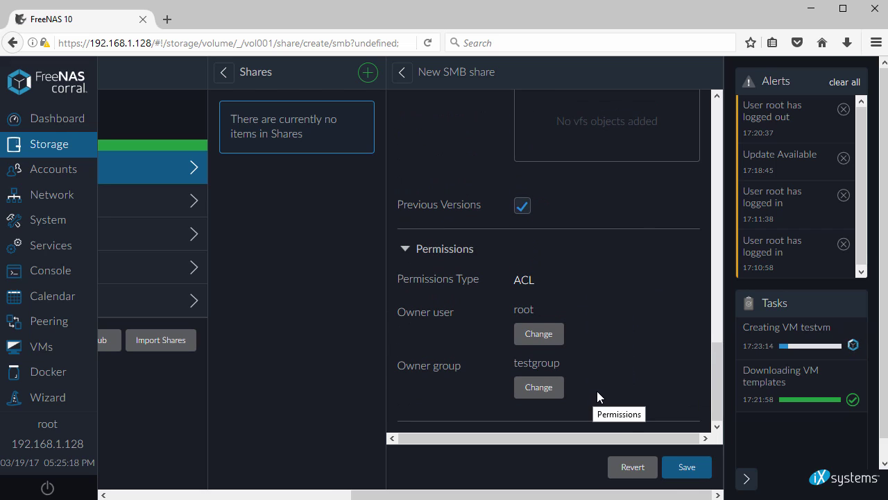
left_click(687, 467)
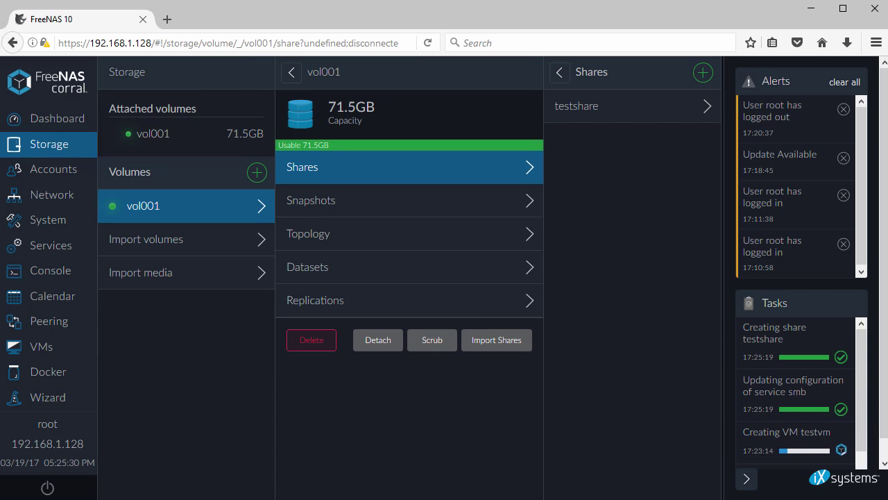
key("super+e")
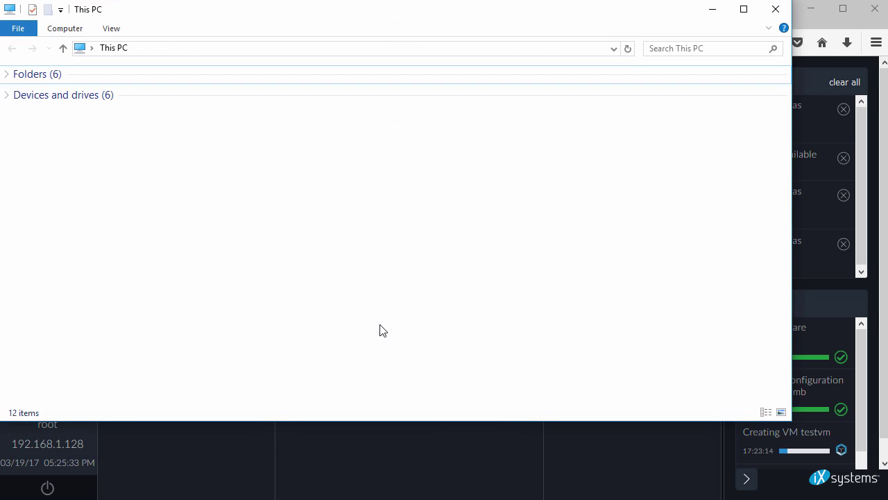
- Open testshare on \\192.168.1.128, signing in with the user's network username and password
left_click(303, 54)
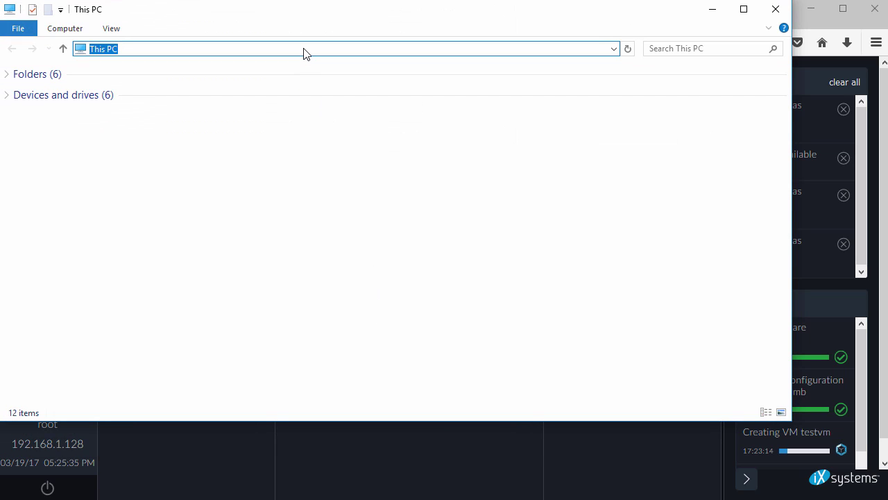
type("\\\\192.168.1.128")
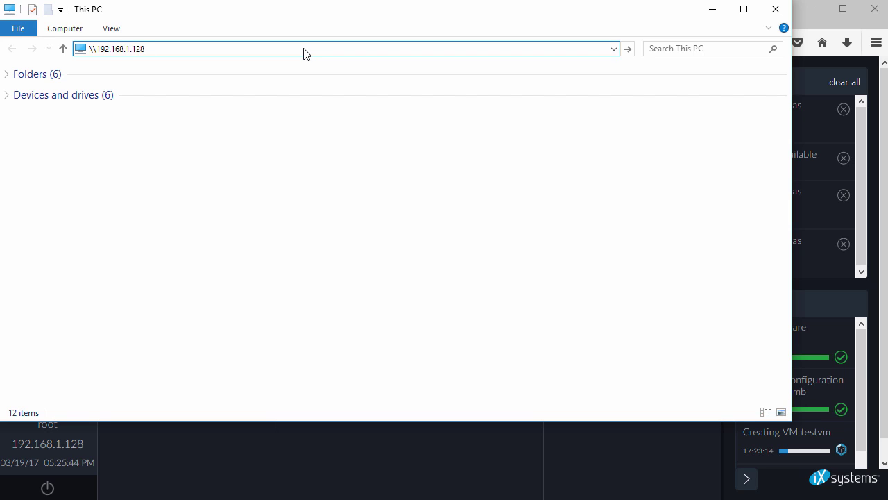
key("Return")
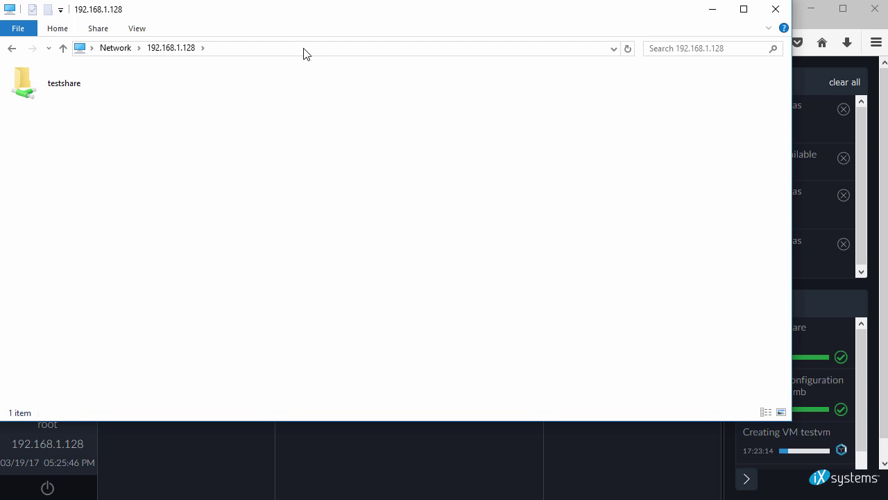
left_click(91, 82)
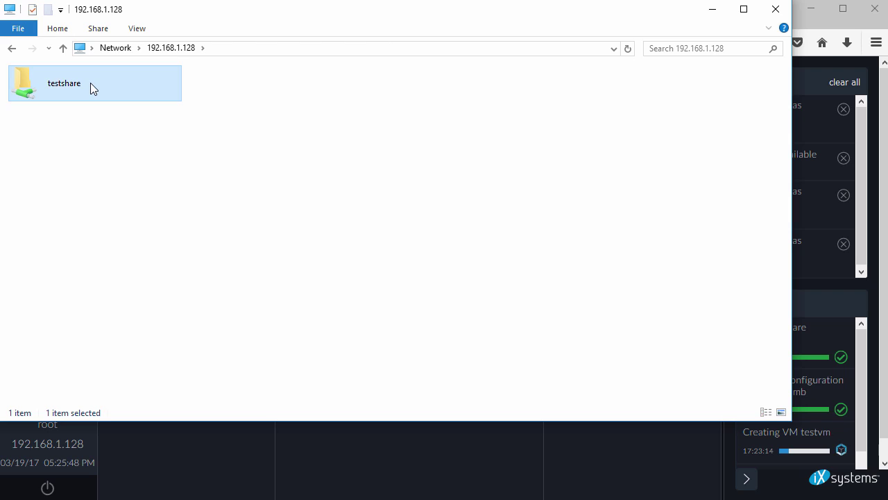
double_click(90, 82)
type("john")
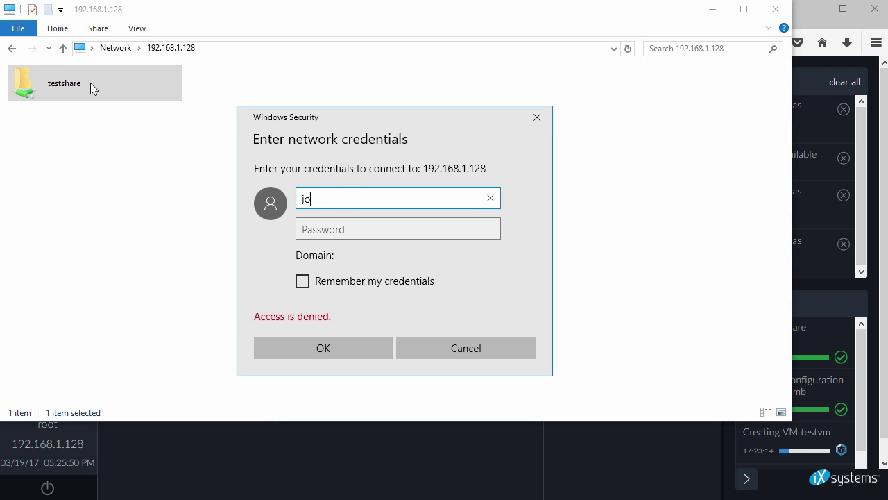
key("Tab")
type("password")
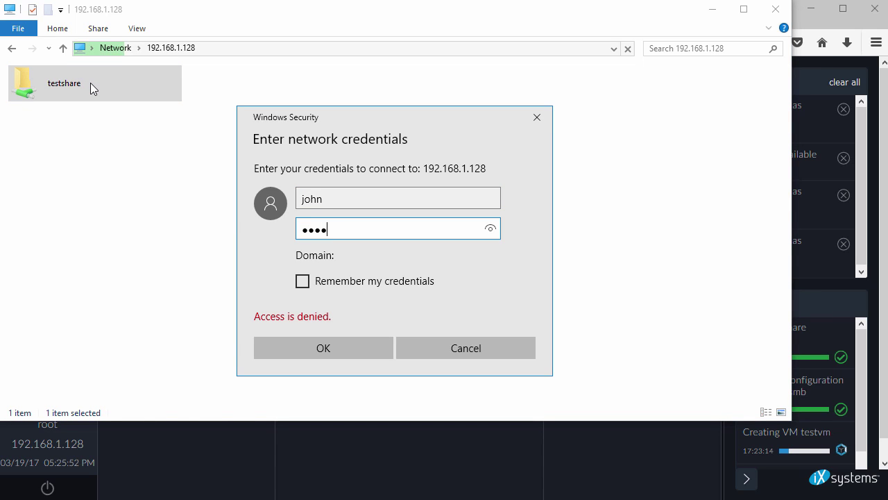
left_click(331, 348)
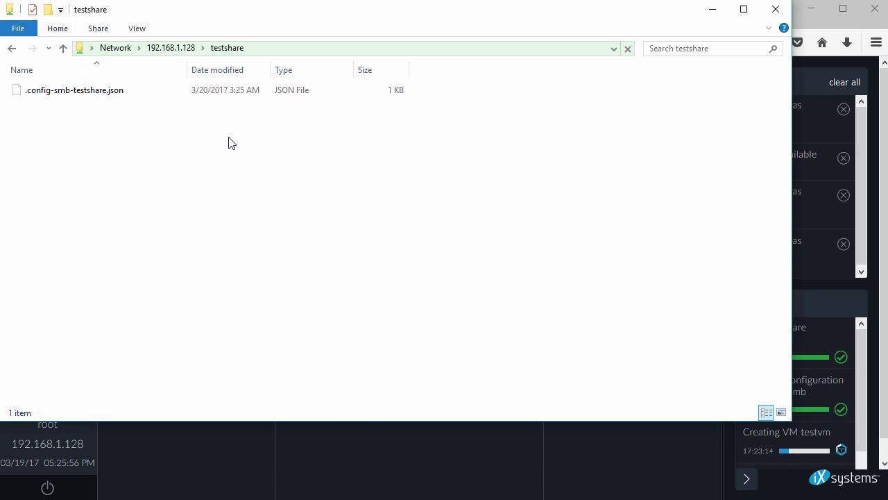
- Create an empty 'New Text Document.txt' inside testshare
right_click(230, 136)
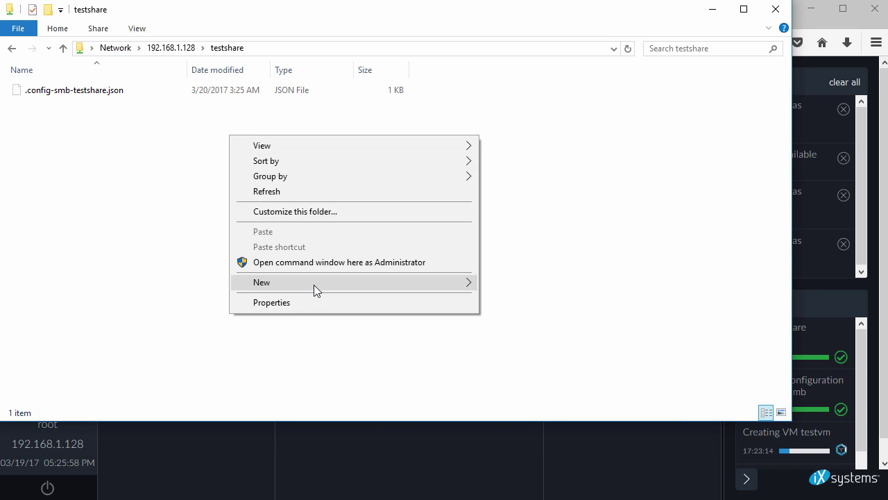
mouse_move(314, 285)
left_click(529, 410)
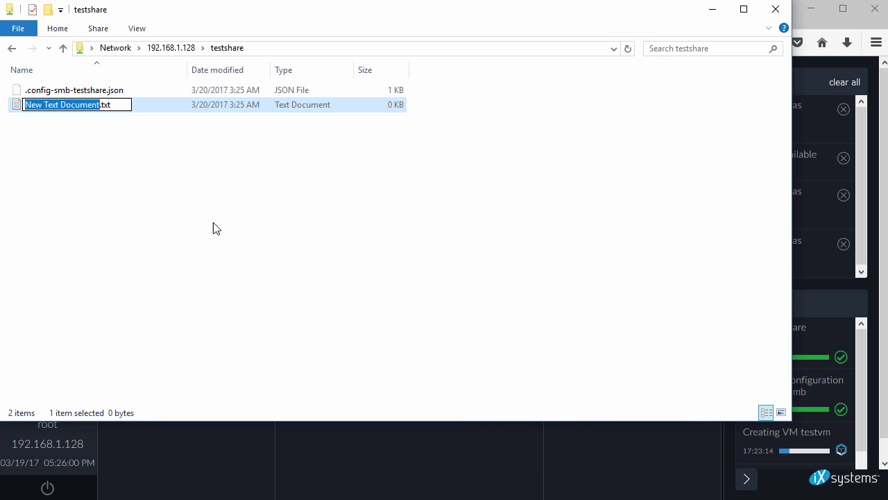
left_click(180, 200)
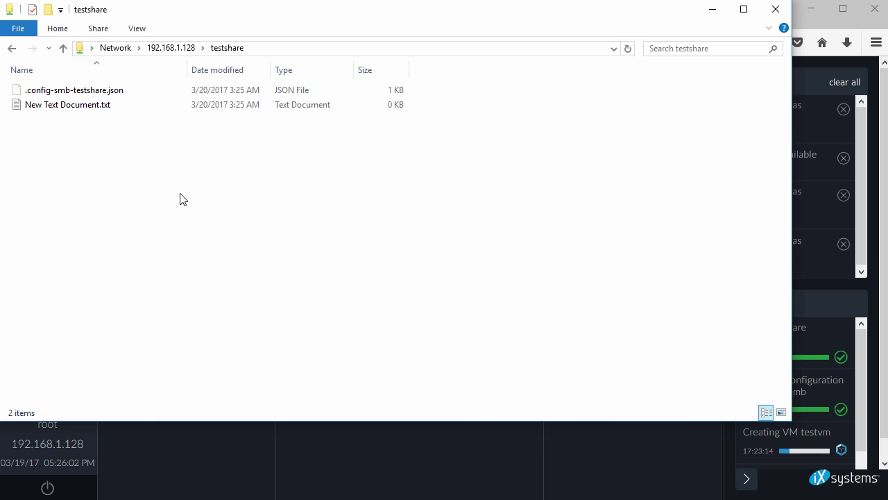
- Minimize Explorer, launch the FreeNAS setup wizard and skip the region step
left_click(718, 14)
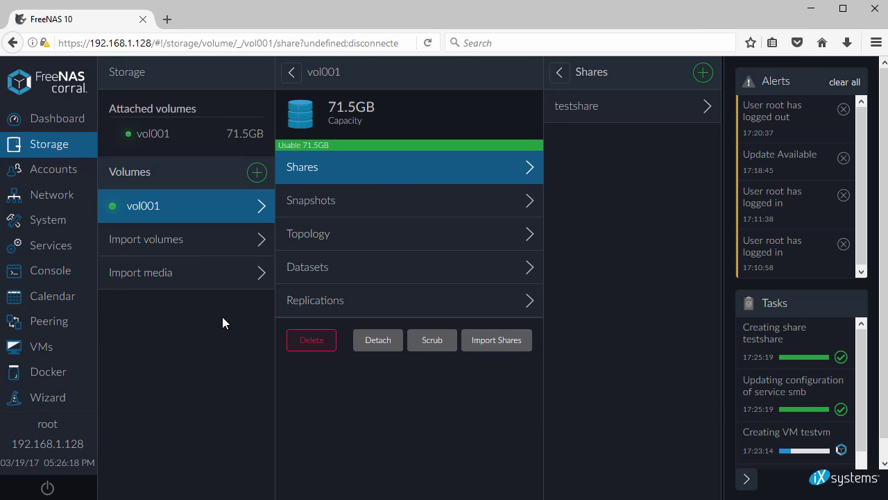
left_click(28, 402)
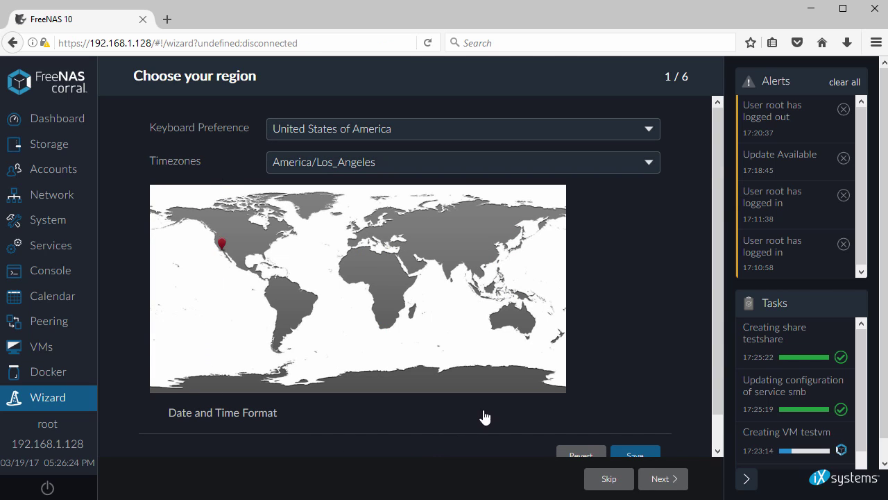
scroll(481, 417, "down", 1)
left_click(608, 479)
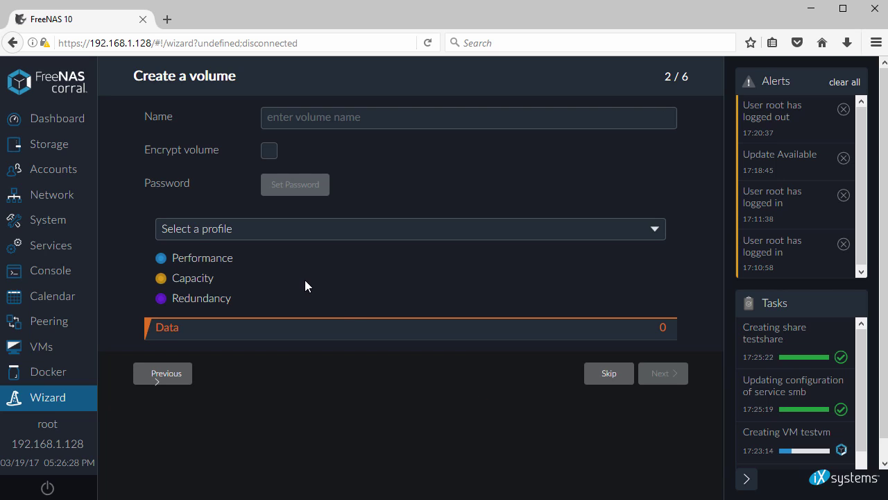
- Glance at volume profiles, skip volume, directory service and mail steps, then return to Dashboard
left_click(309, 236)
left_click(371, 192)
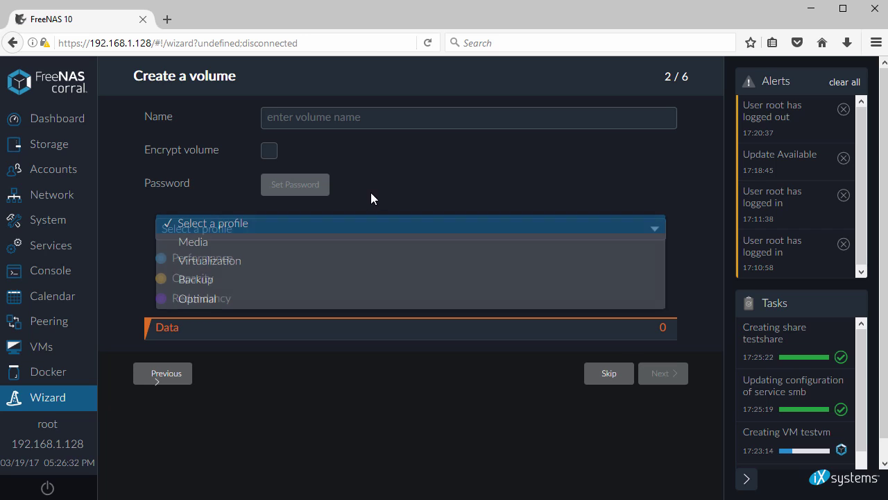
left_click(605, 375)
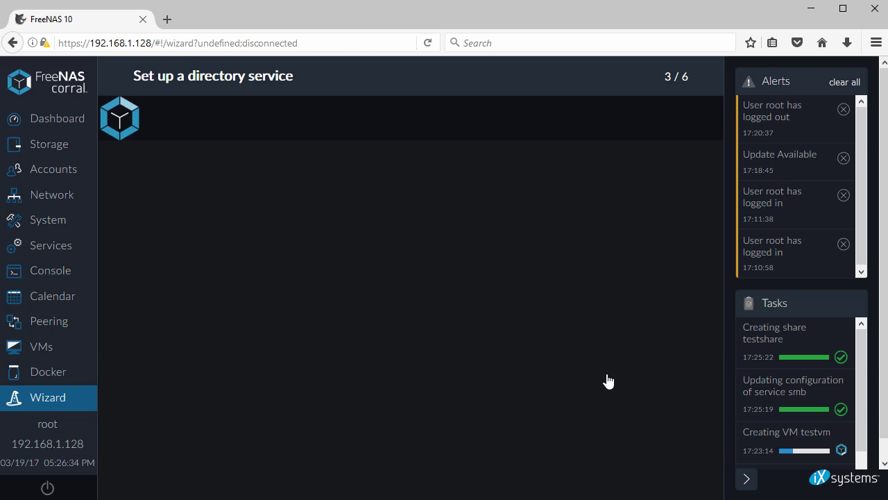
scroll(229, 188, "down", 3)
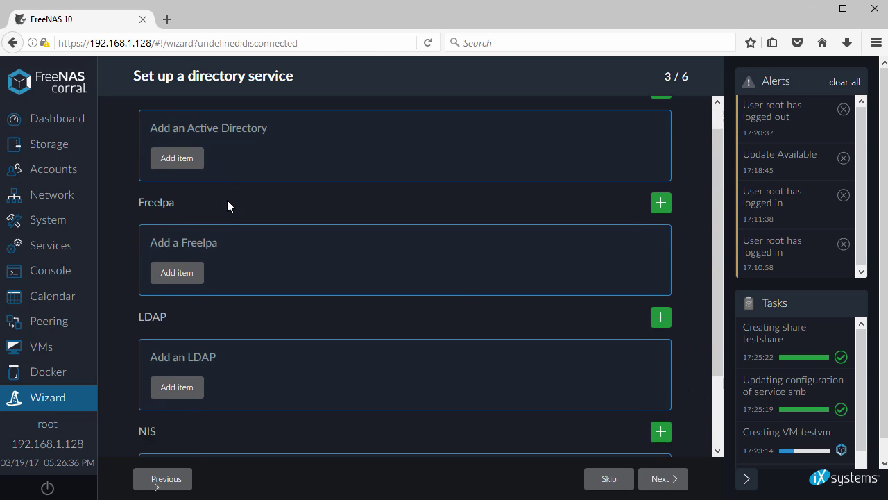
left_click(605, 482)
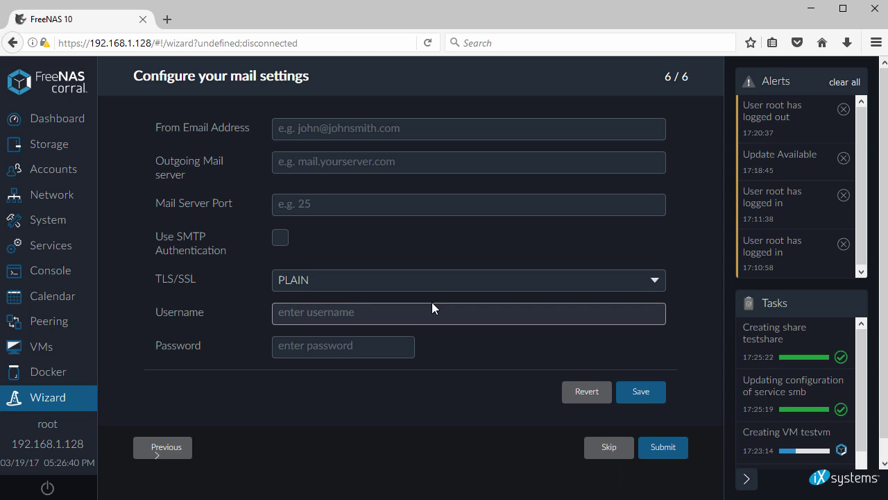
left_click(604, 449)
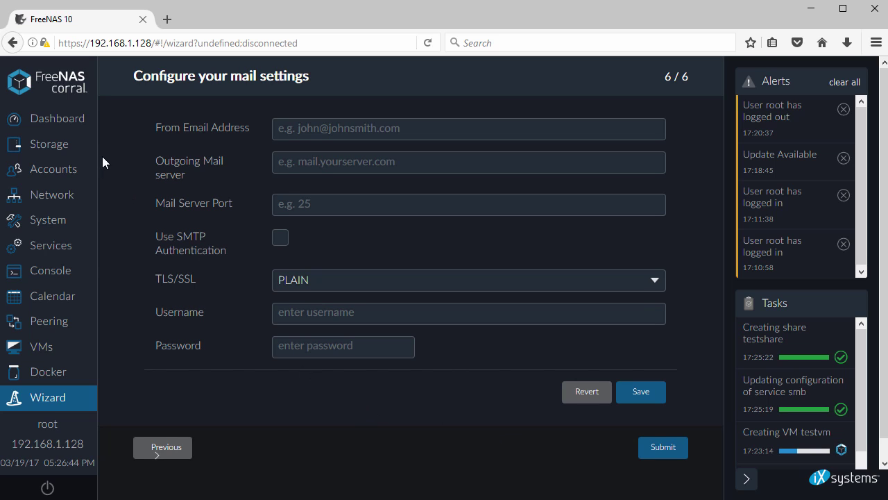
left_click(55, 121)
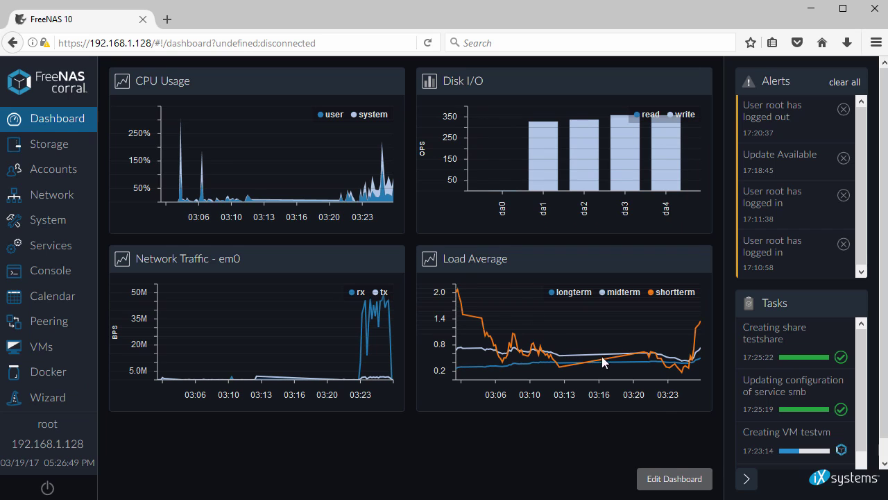
- Clear all alerts, check 'Creating VM testvm' shows FINISHED, and go to Virtual Machines
left_click(747, 478)
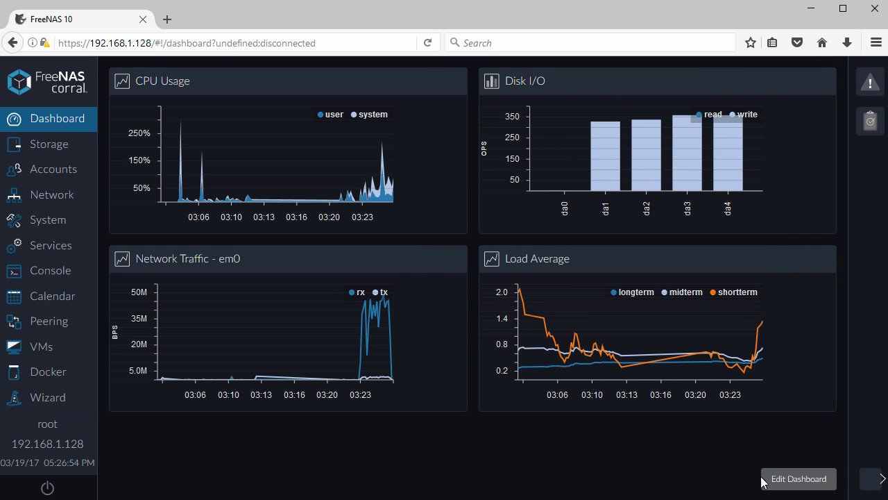
left_click(869, 478)
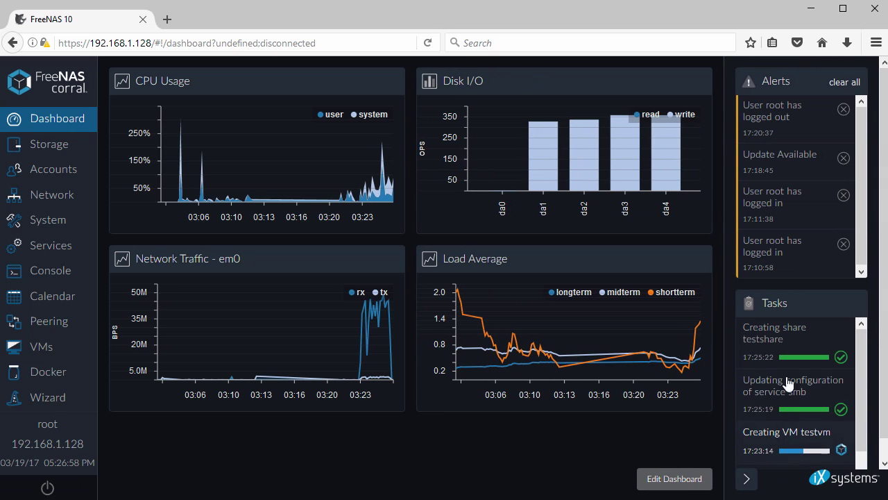
left_click(846, 83)
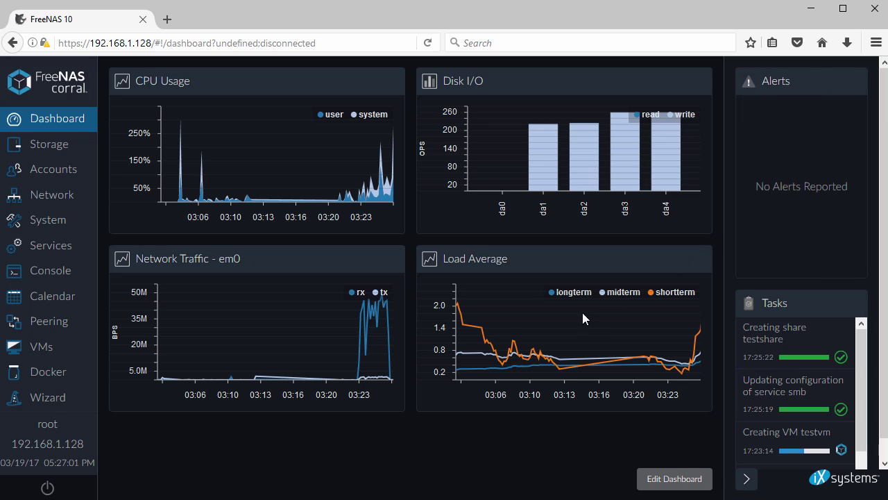
left_click(751, 417)
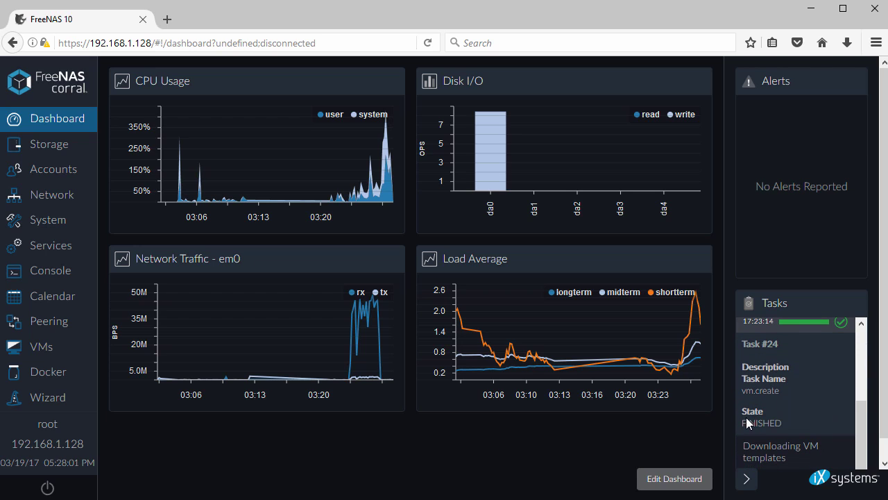
left_click_drag(741, 422, 777, 422)
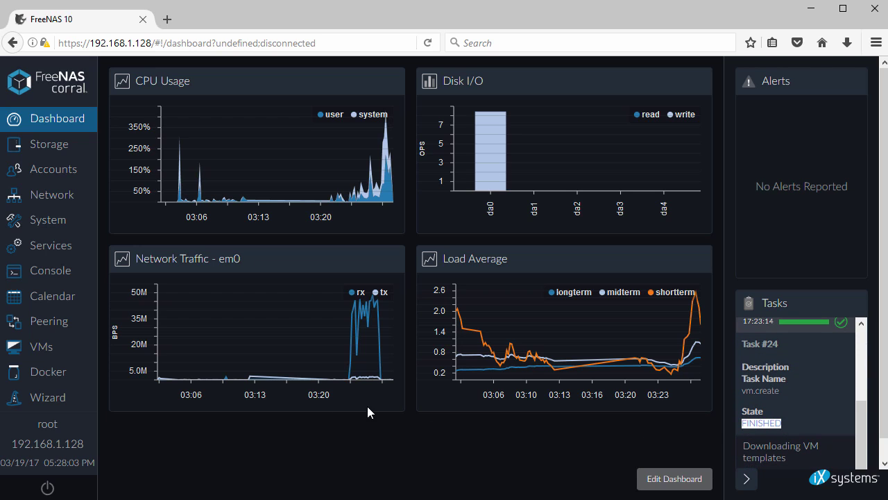
left_click(53, 349)
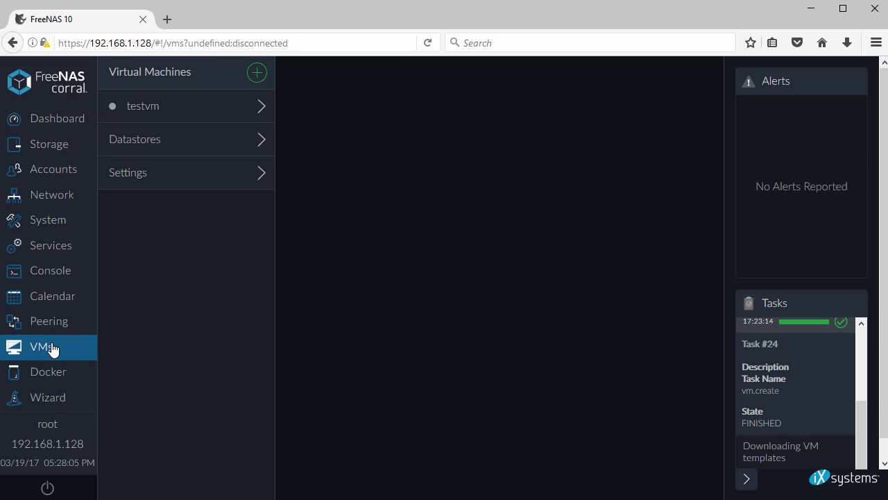
- Read testvm's Readme login instructions, then start testvm so it shows RUNNING
left_click(210, 112)
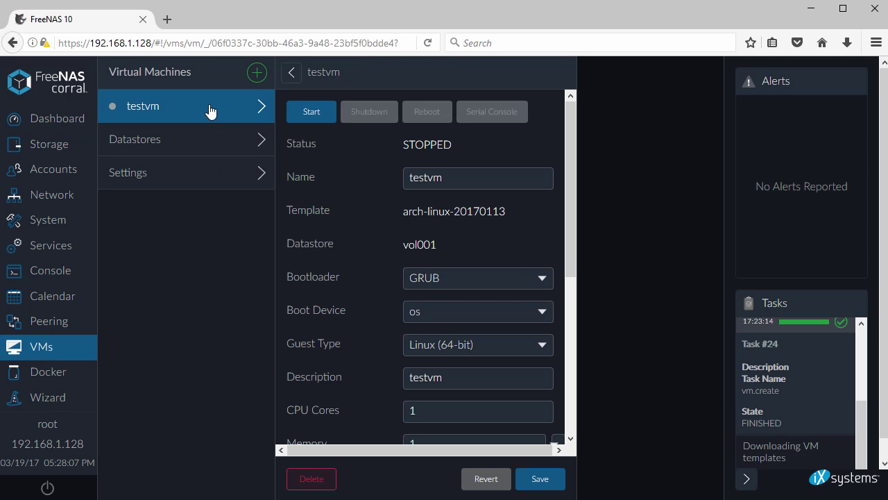
scroll(361, 242, "down", 5)
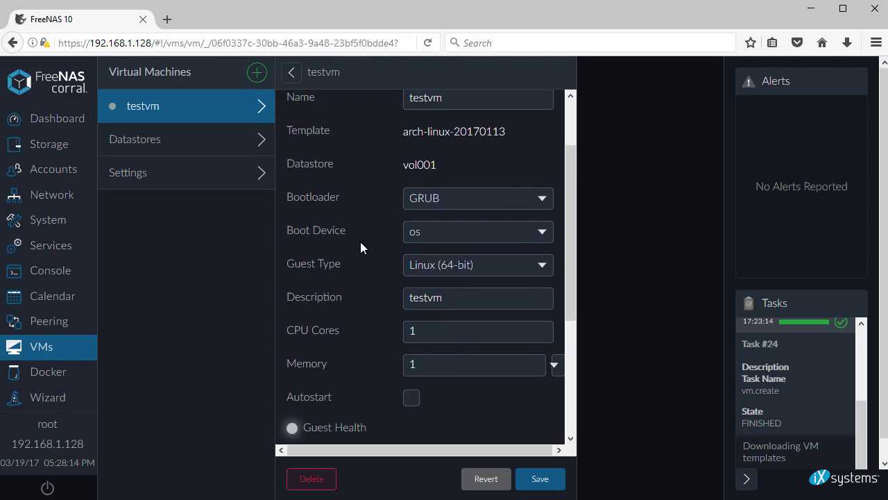
scroll(360, 241, "down", 3)
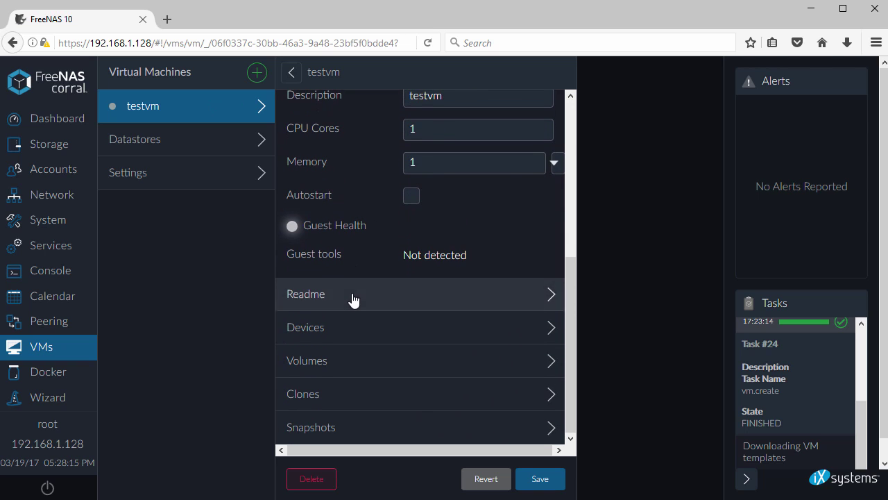
left_click(353, 298)
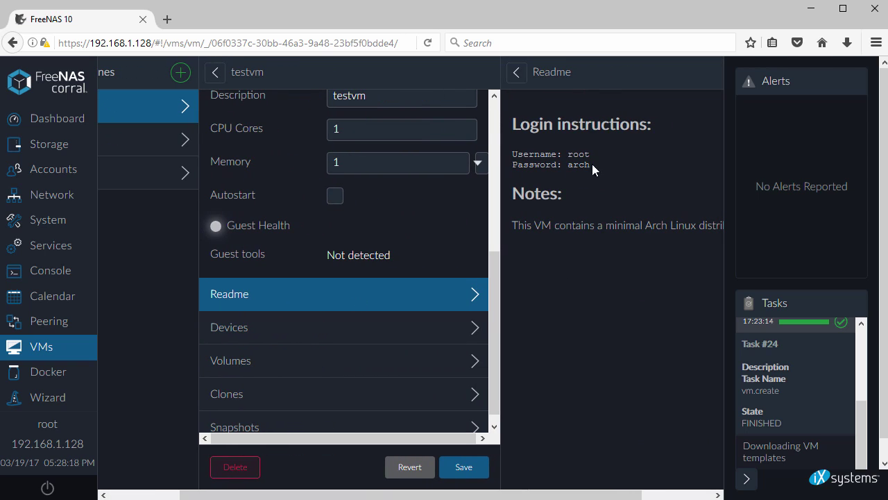
left_click_drag(567, 154, 604, 156)
scroll(324, 255, "up", 5)
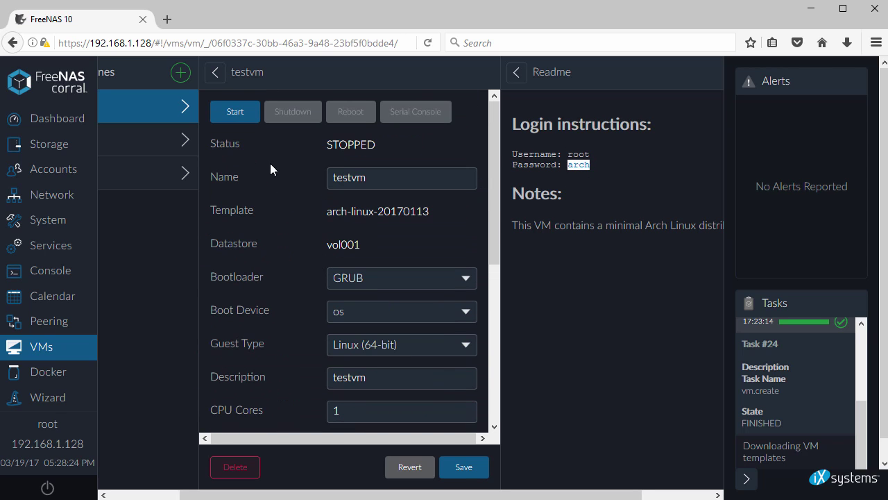
left_click(235, 112)
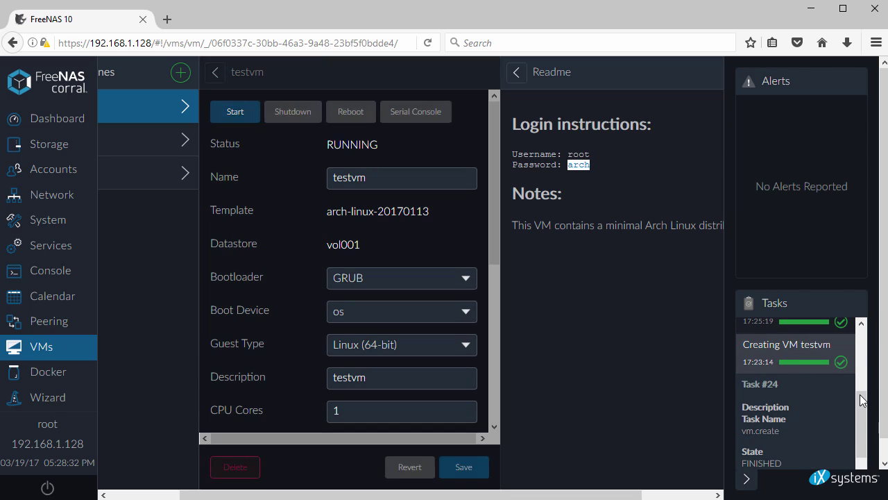
scroll(836, 327, "up", 3)
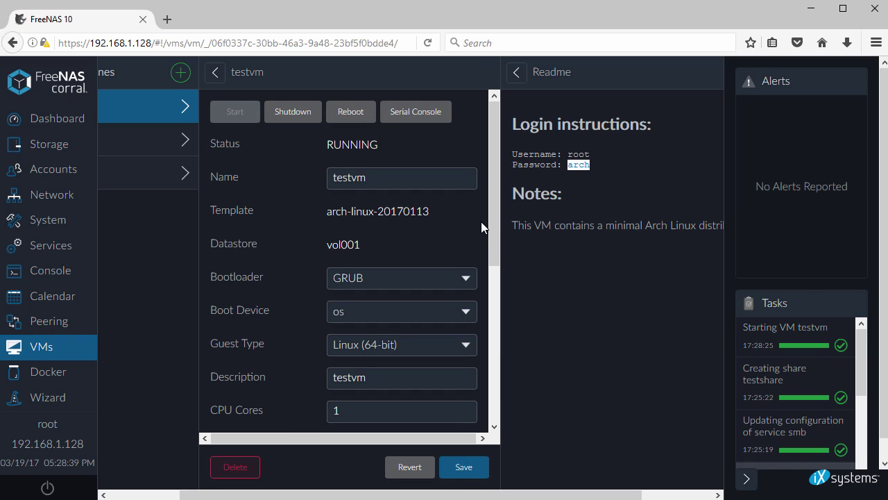
- Open testvm's serial console, allowing Firefox's blocked pop-up, and log in as root
left_click(412, 115)
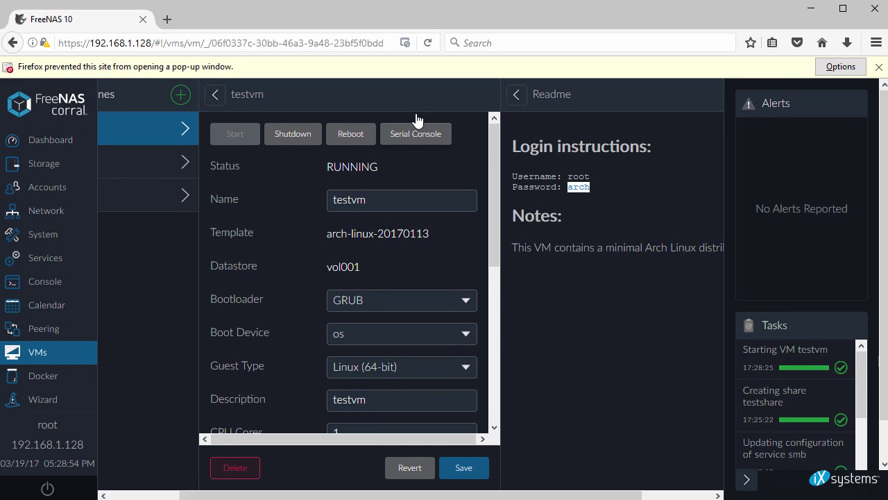
left_click(837, 67)
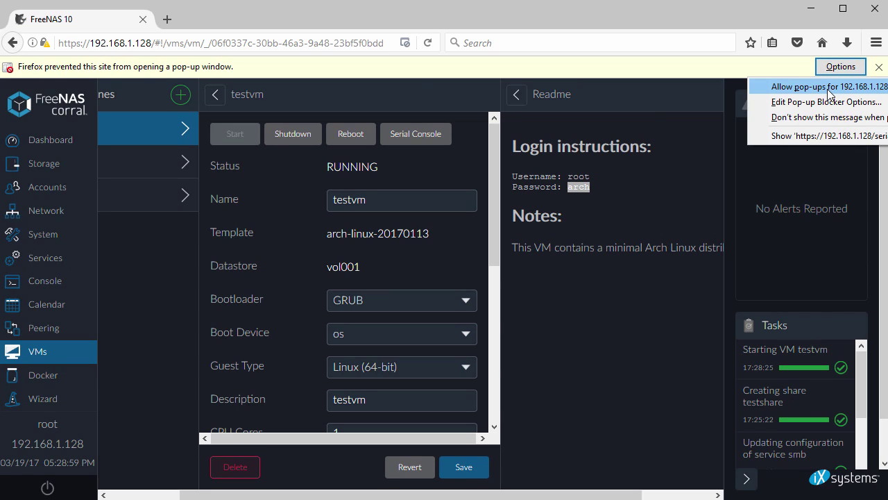
left_click(830, 94)
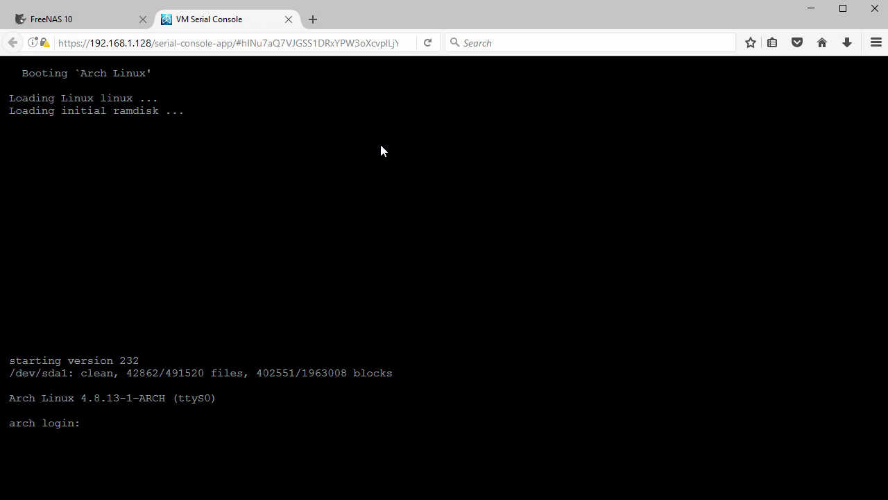
type("root")
key("Return")
key("Return")
key("Return")
- Run hostnamectl and confirm it reports Arch Linux on bhyve, x86-64
type("hostnamectl")
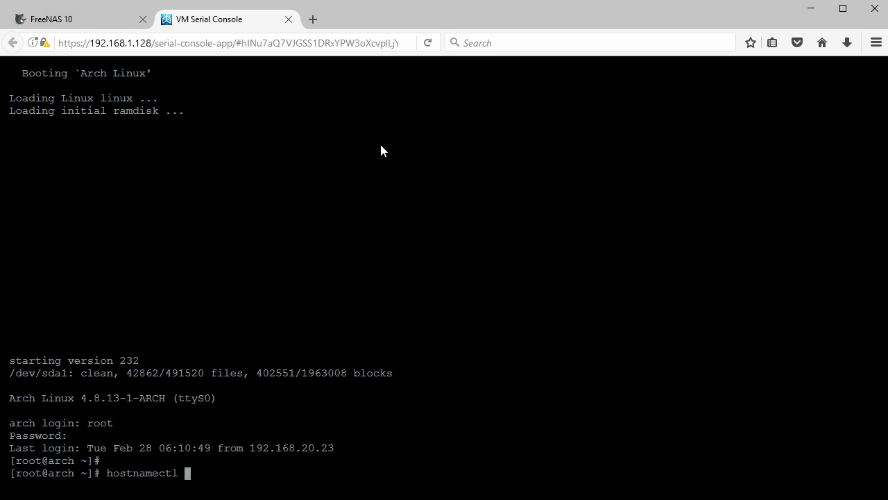
key("Return")
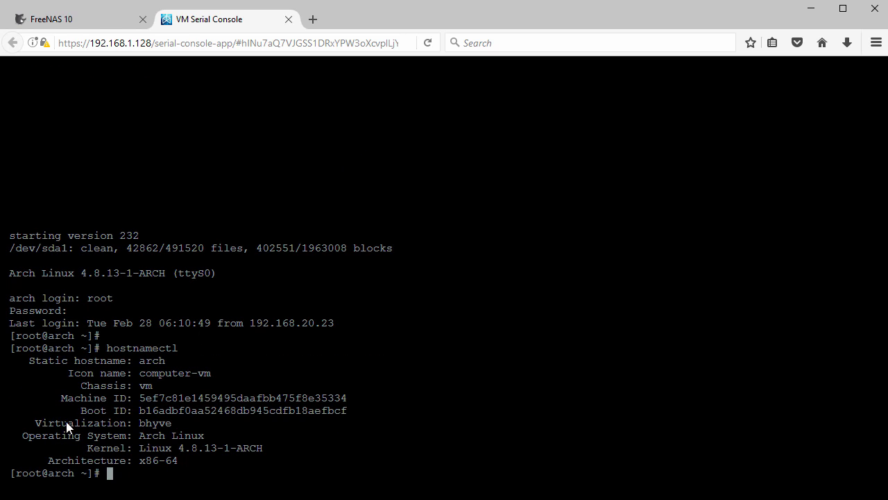
left_click_drag(23, 436, 199, 439)
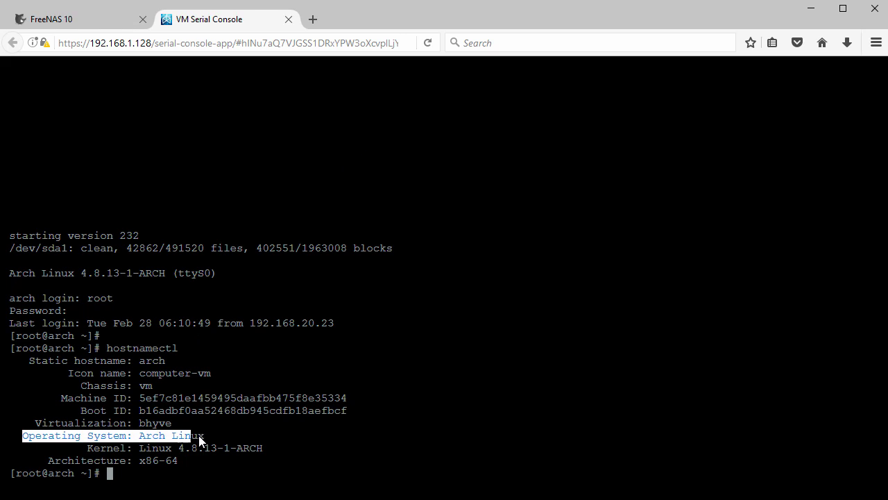
left_click_drag(86, 447, 263, 454)
left_click_drag(48, 461, 195, 457)
left_click(259, 373)
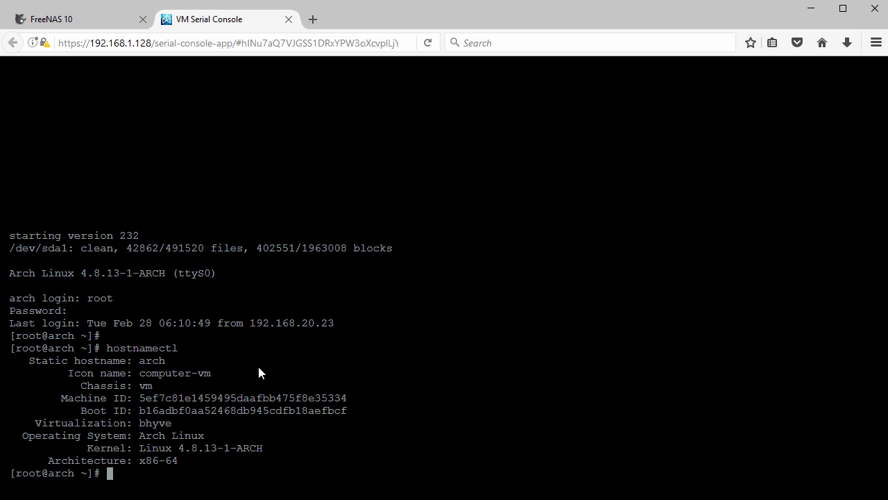
left_click(78, 23)
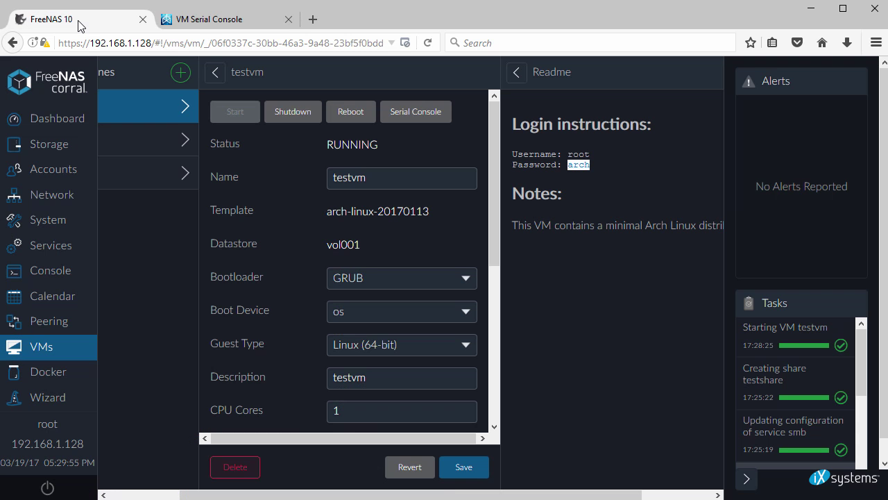
- Shut down testvm, close the VM Serial Console tab, and go back to the Dashboard
left_click(285, 114)
left_click(204, 25)
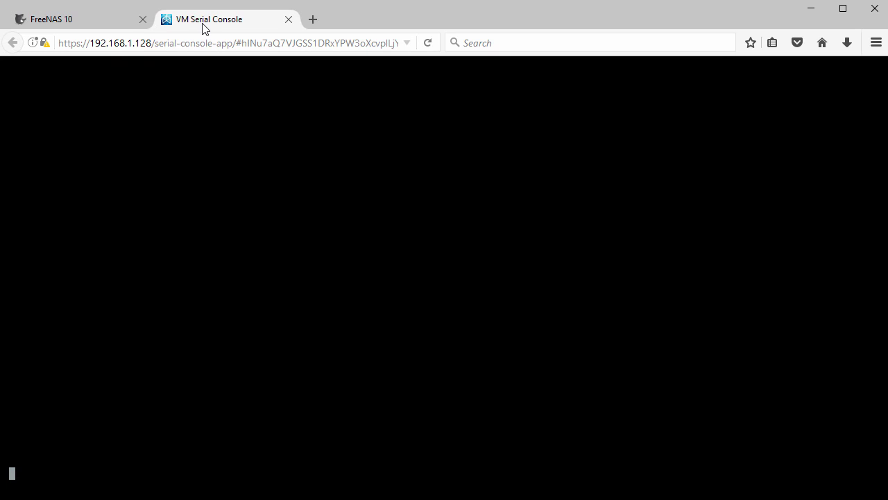
left_click(287, 20)
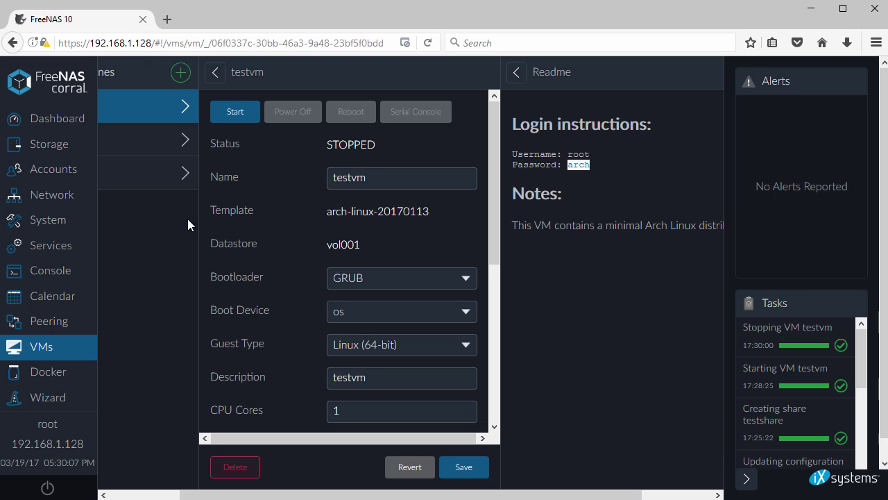
left_click(61, 127)
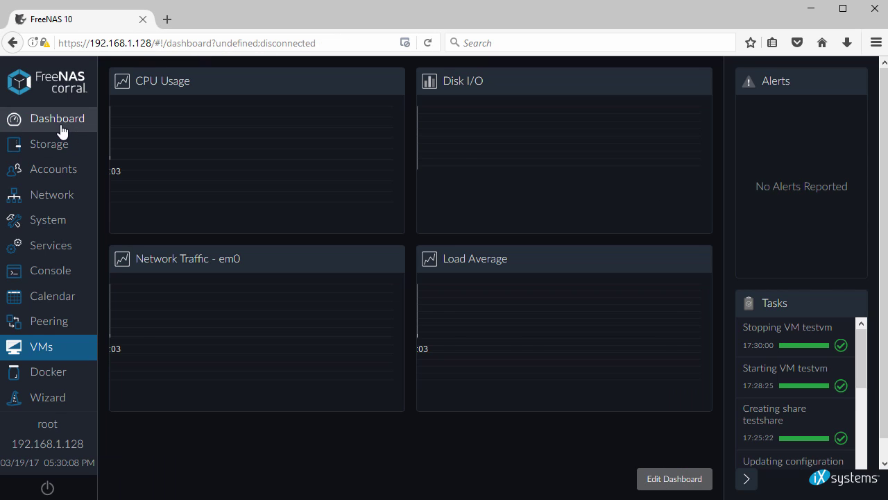